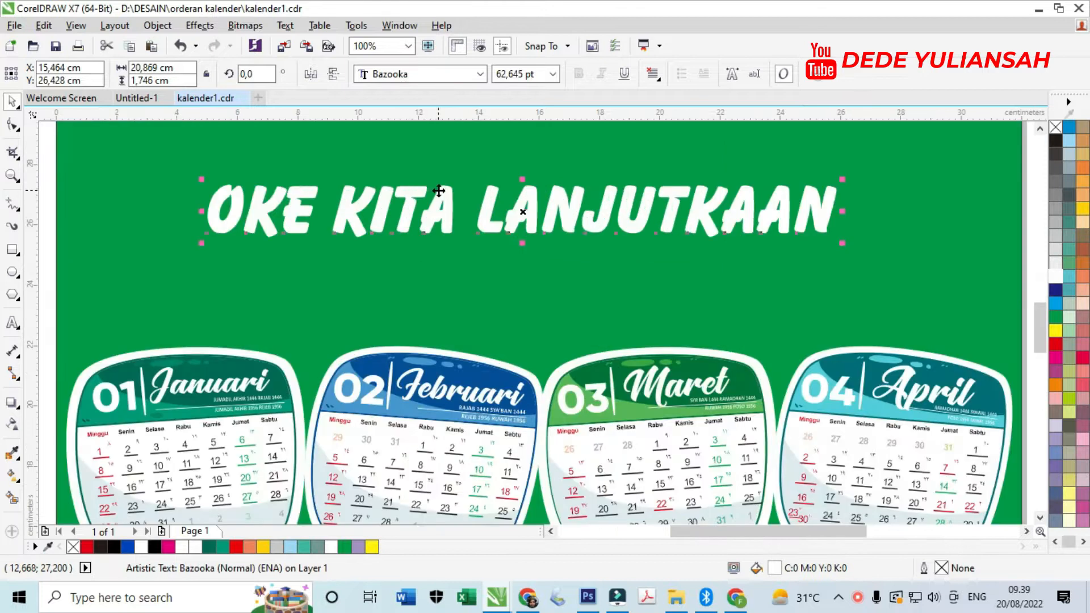
- Add a second line reading "PROSES PEMBUATAN TANGGALAN" to the white heading text
double_click(847, 177)
key(Return)
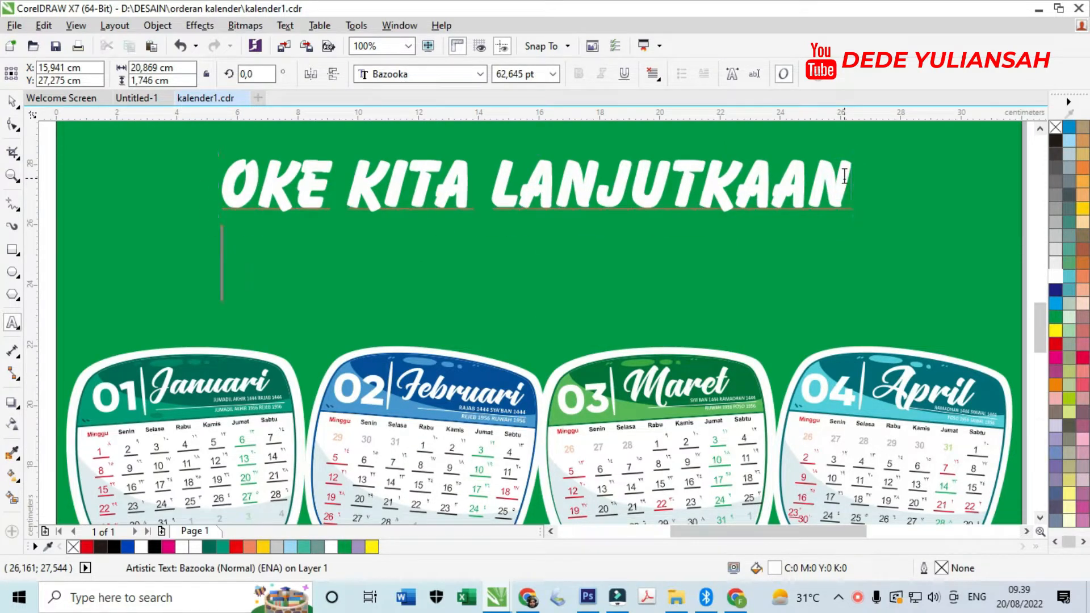
text(PROSES)
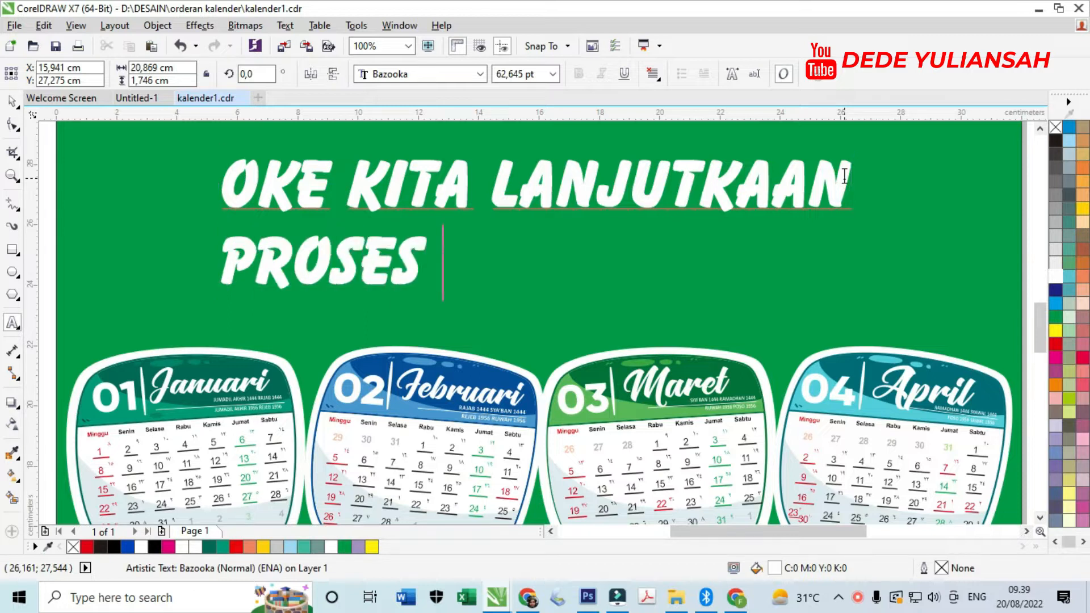
text( PEMBUATAN )
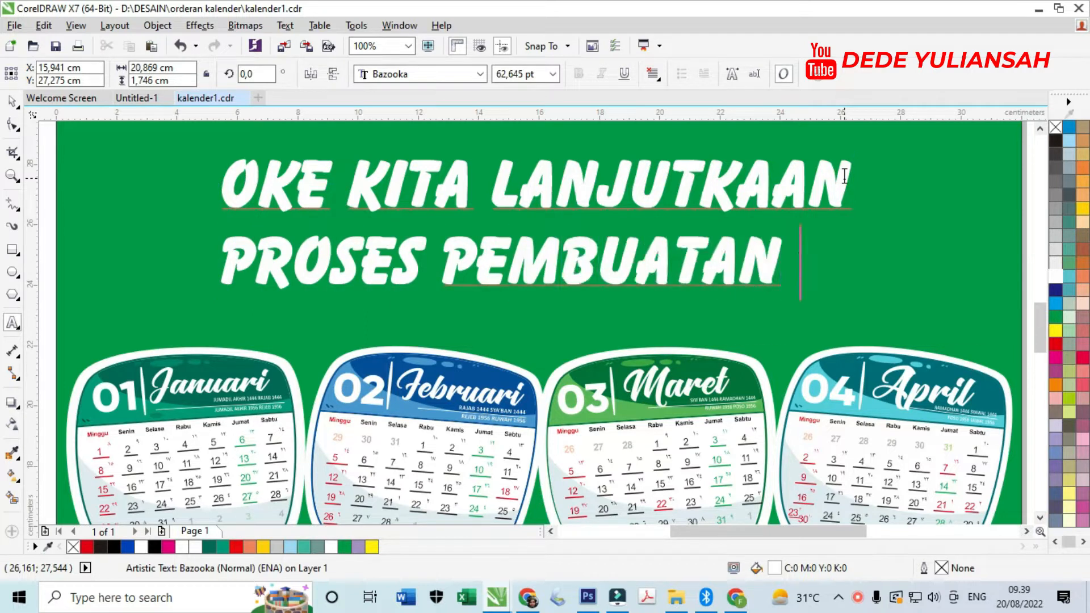
text(TANGGAL)
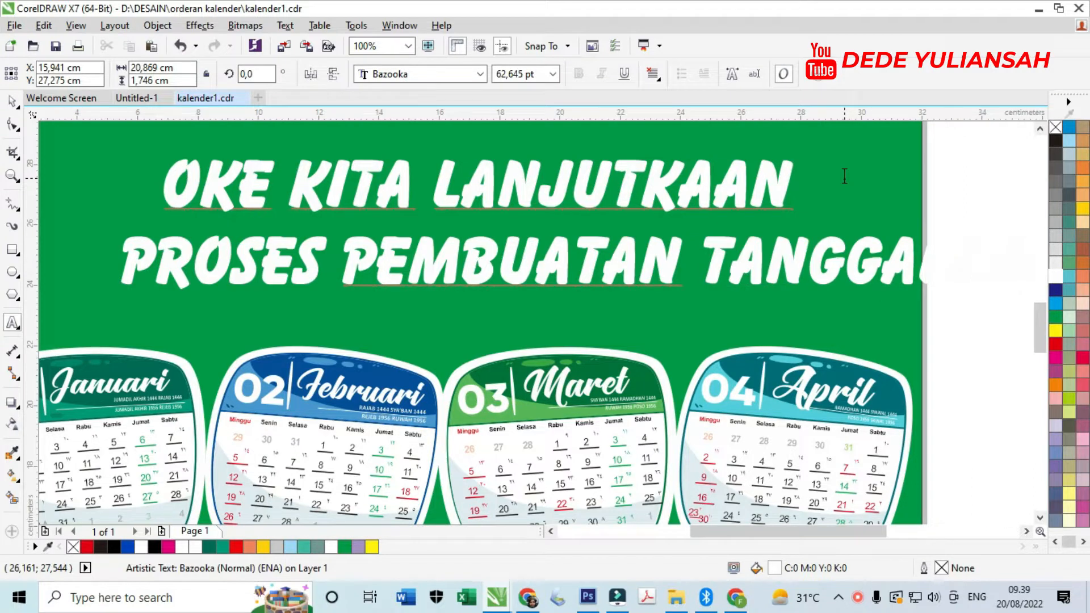
click(13, 106)
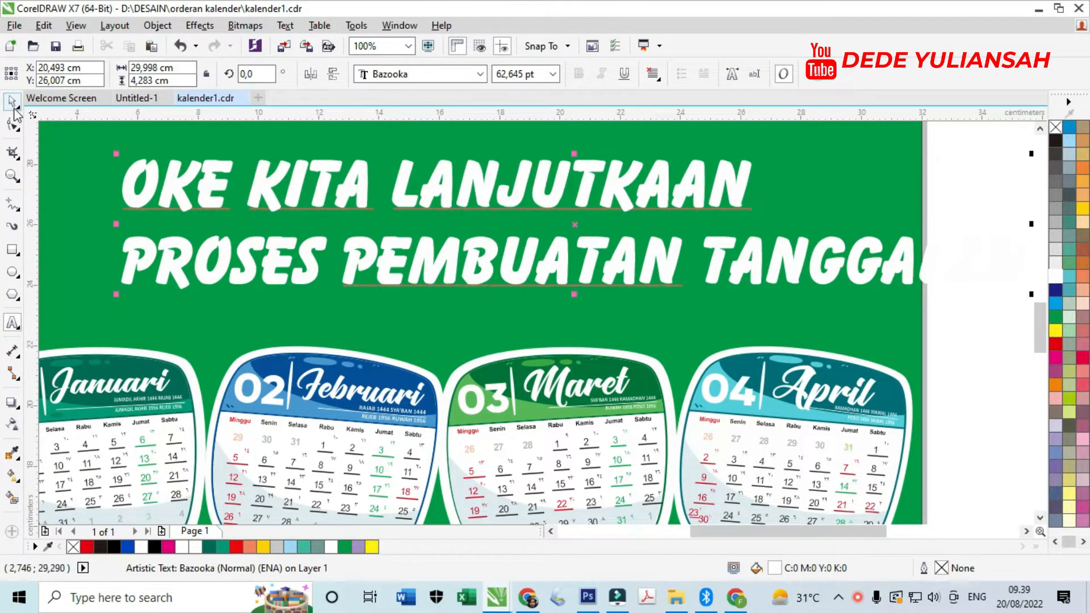
- Resize the two-line heading and position it above the January to April panels so it fits within the page width
scroll(196, 157, down, 2)
drag(615, 232, 525, 223)
drag(238, 177, 181, 160)
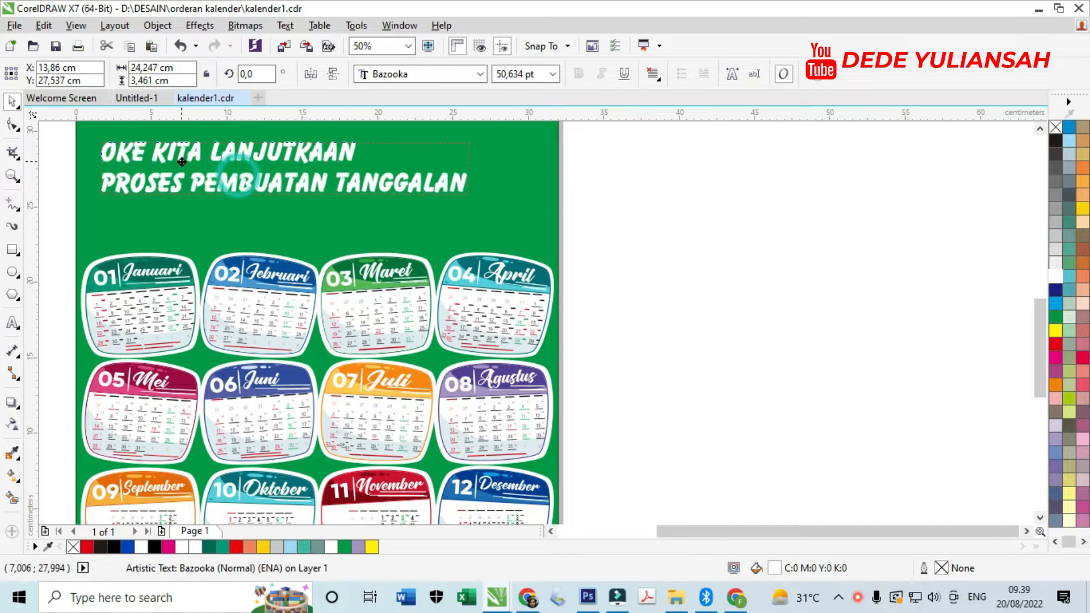
drag(473, 200, 540, 239)
click(729, 283)
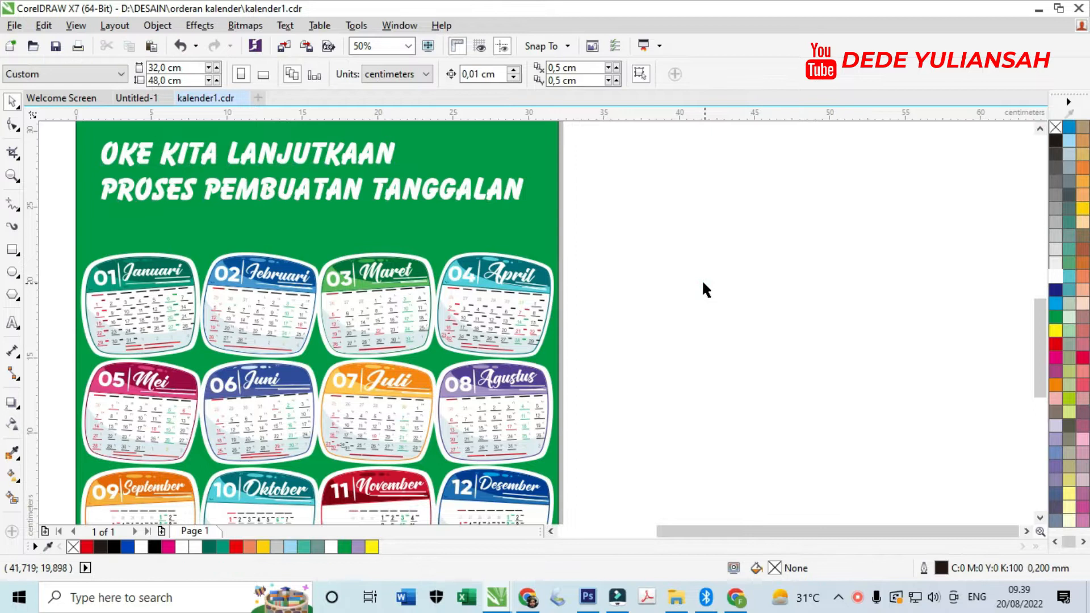
- Scale the September date group to about 137.4% and move it inside its panel below the orange header
scroll(545, 364, down, 2)
scroll(413, 397, up, 3)
scroll(413, 392, up, 1)
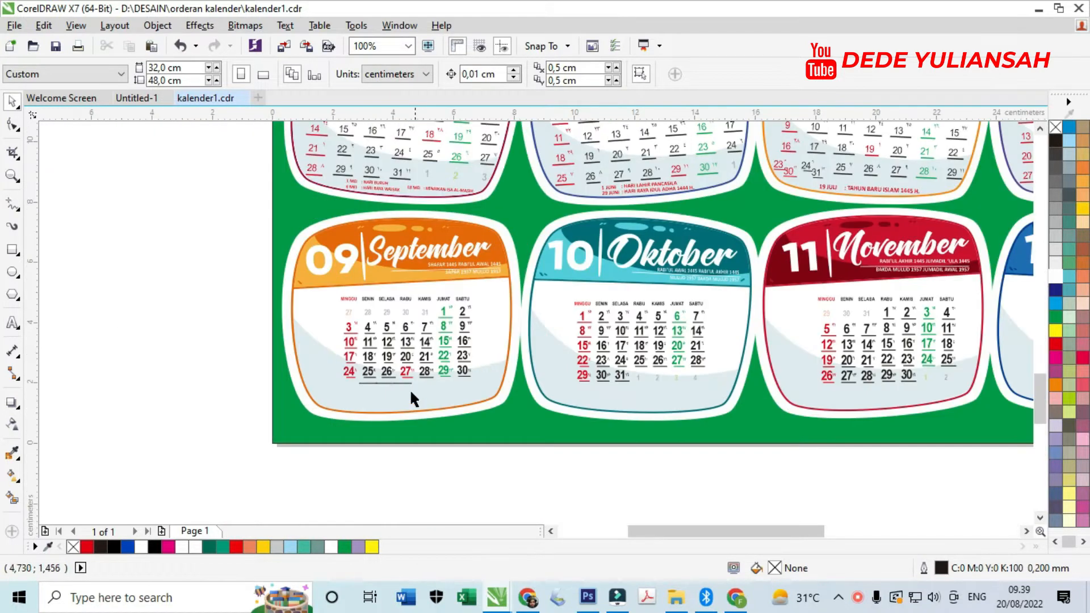
click(400, 368)
scroll(401, 366, up, 1)
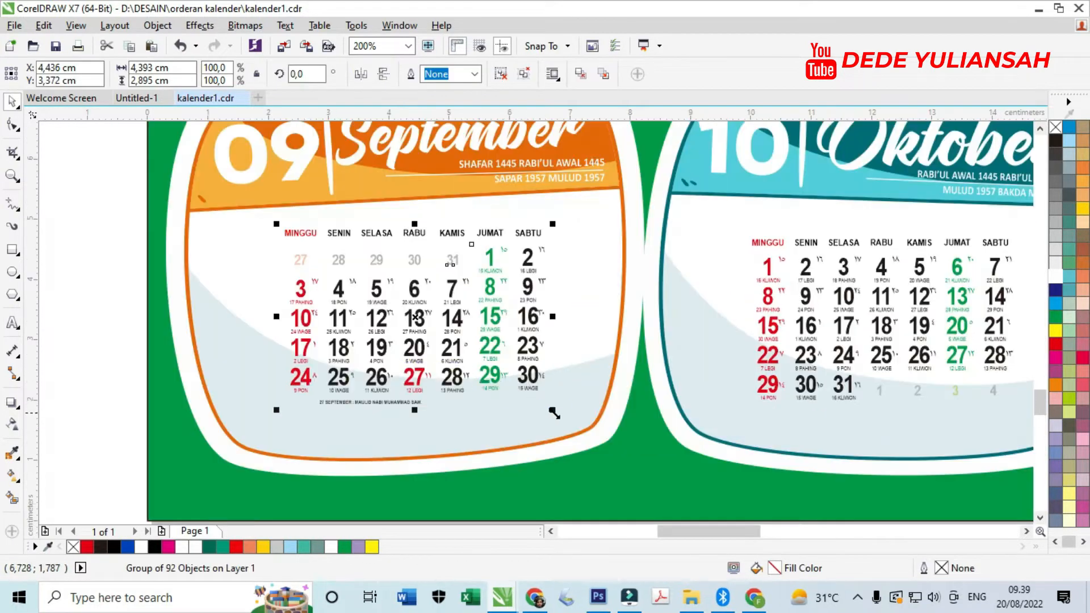
drag(553, 410, 605, 457)
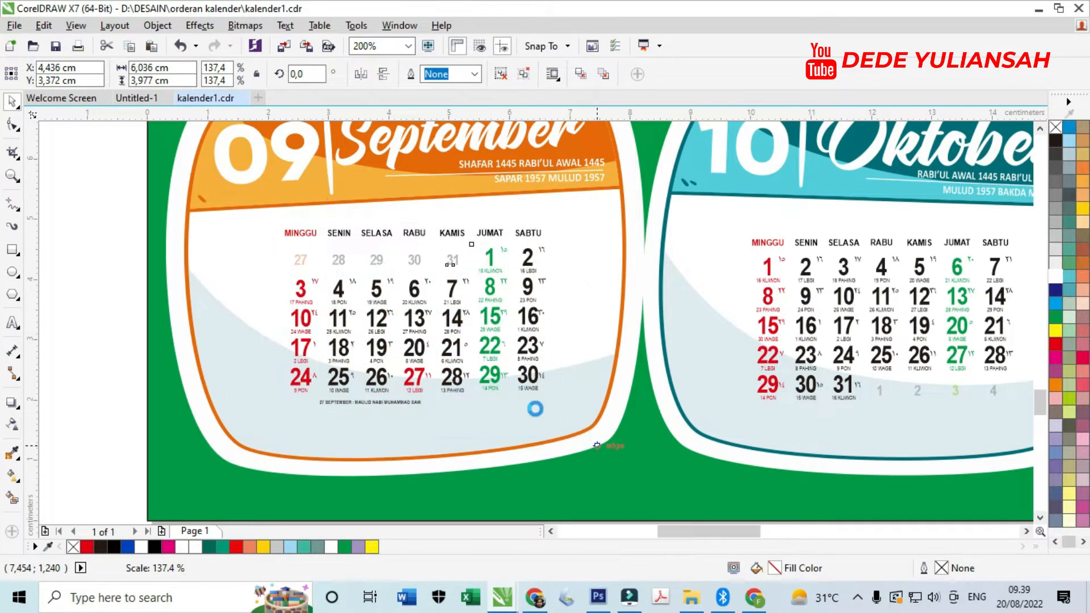
scroll(261, 214, up, 2)
drag(259, 195, 242, 225)
scroll(241, 224, down, 1)
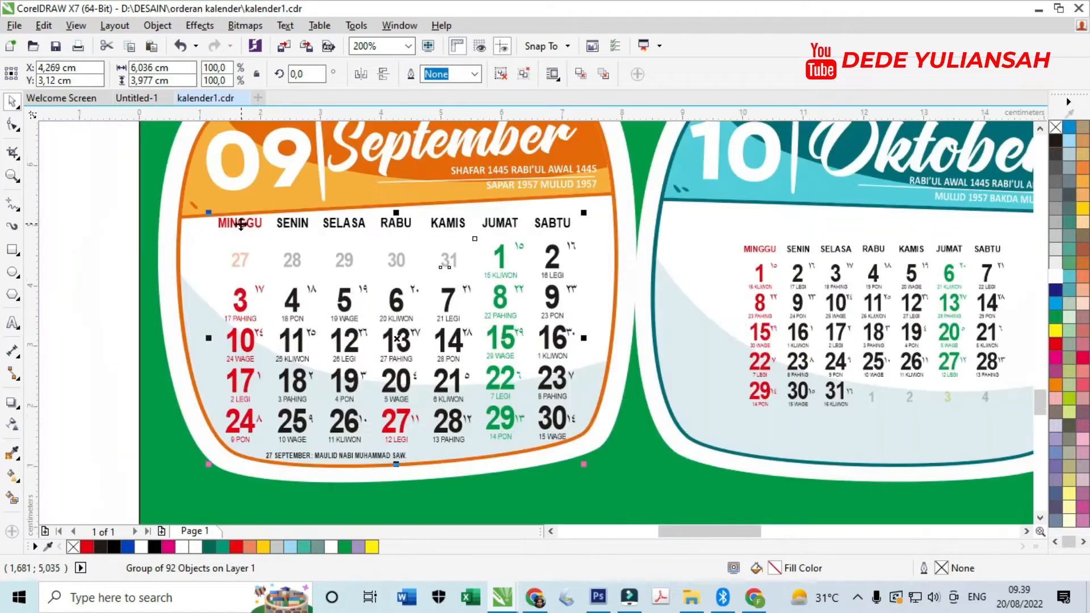
- Rotate the September date group about 2.64° to follow the header's slant and stretch its width to about 102.4%
scroll(543, 229, up, 1)
click(550, 230)
drag(615, 209, 606, 188)
scroll(605, 187, down, 1)
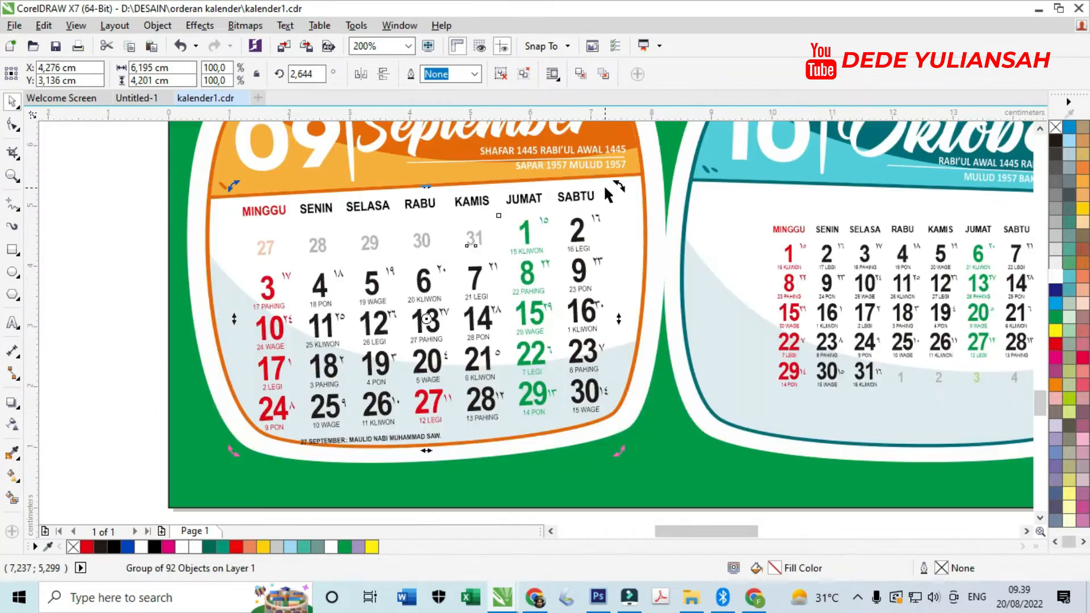
click(100, 272)
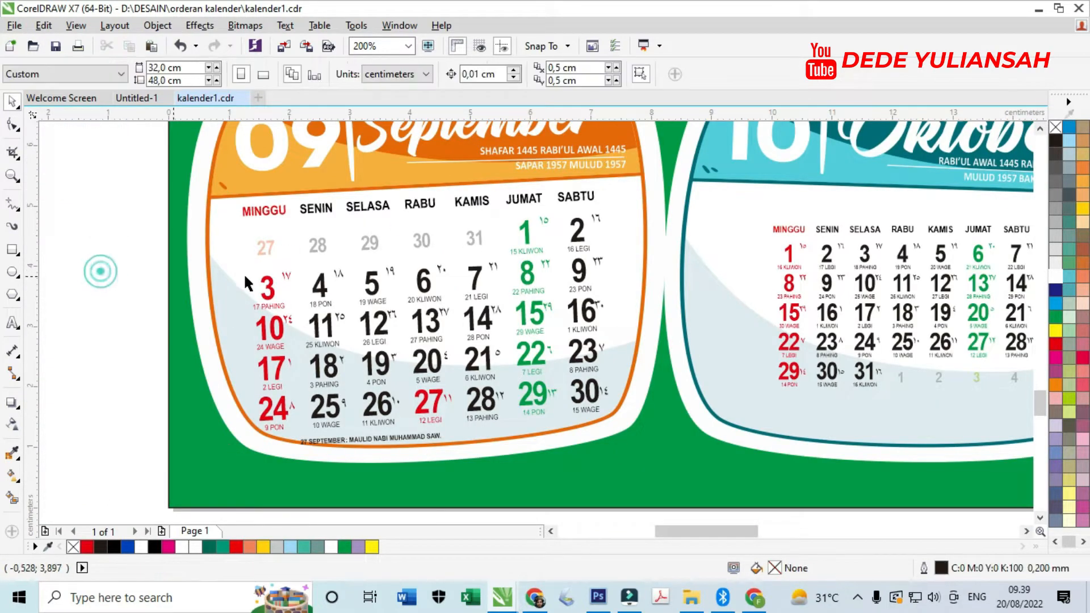
click(579, 279)
scroll(613, 318, up, 1)
drag(621, 328, 640, 325)
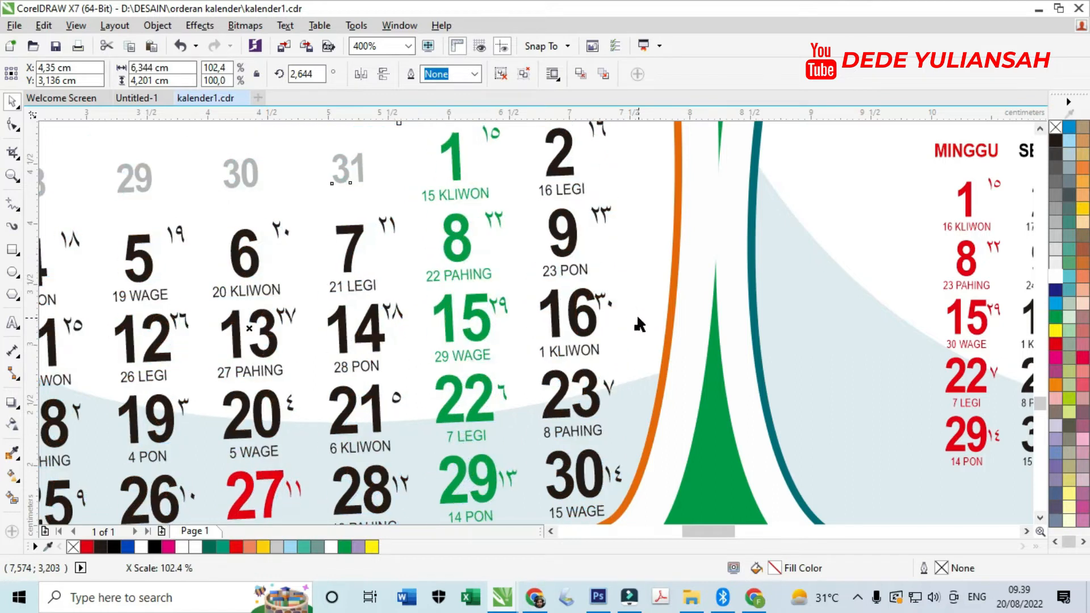
scroll(616, 293, down, 1)
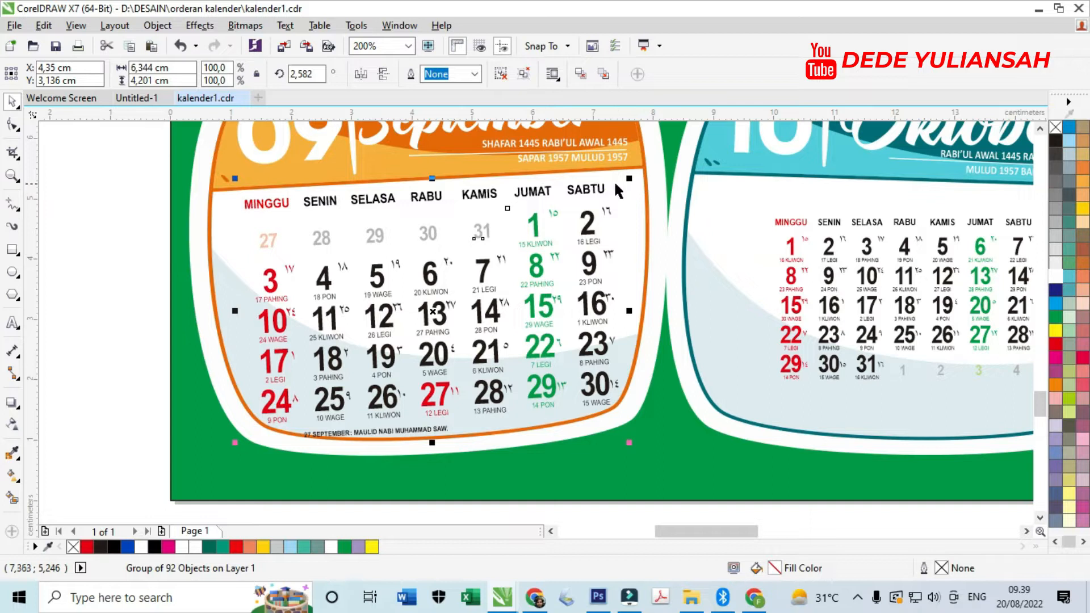
scroll(622, 178, up, 1)
scroll(633, 177, down, 2)
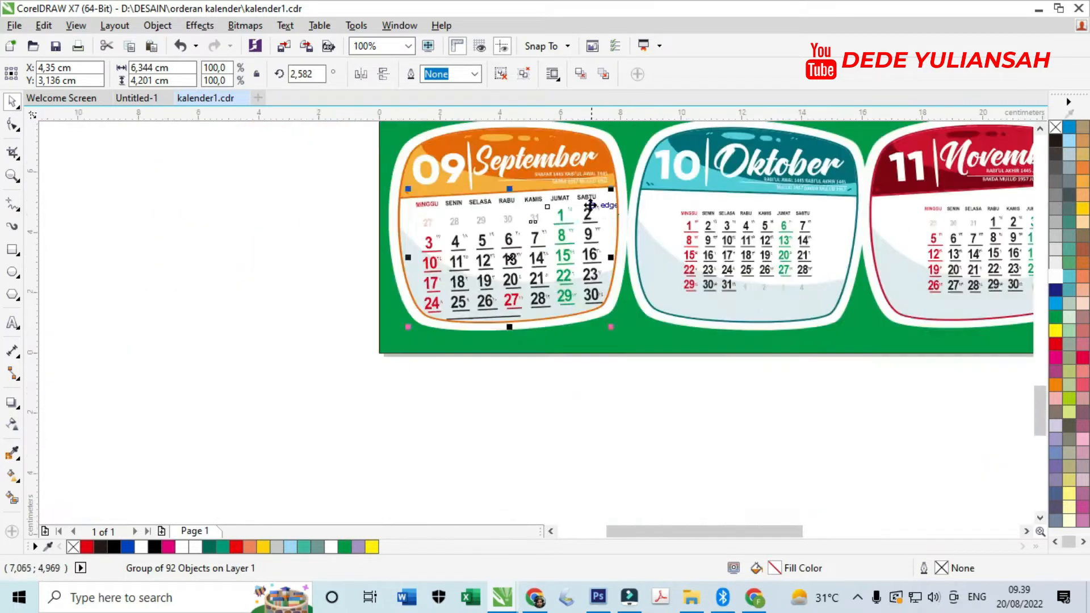
- Undo the stretch, rotation, move and scaling of the September date group
key(ctrl+z)
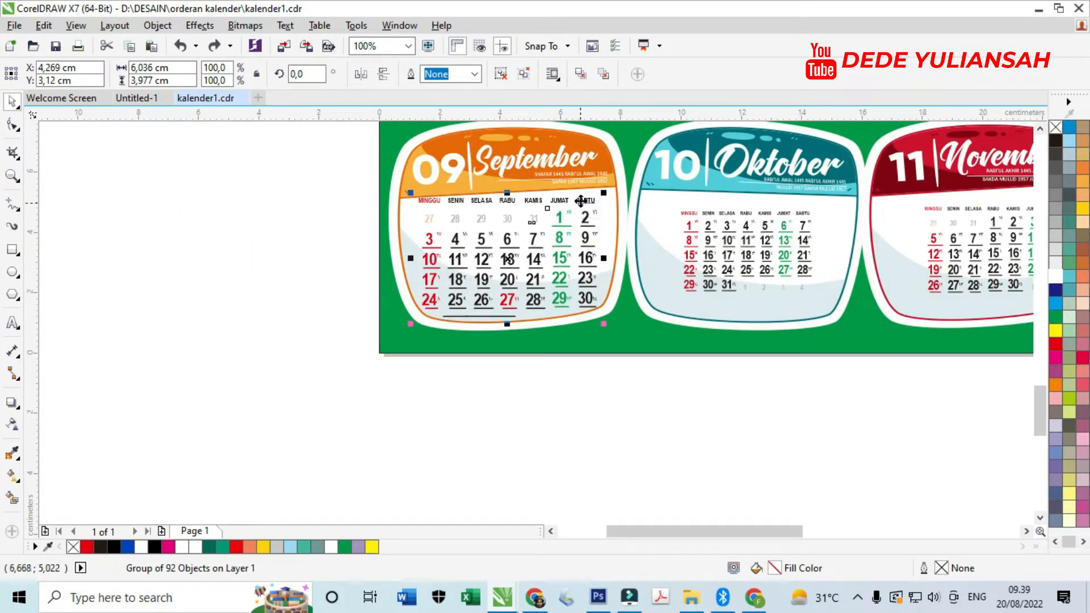
key(ctrl+z)
key(ctrl+z)
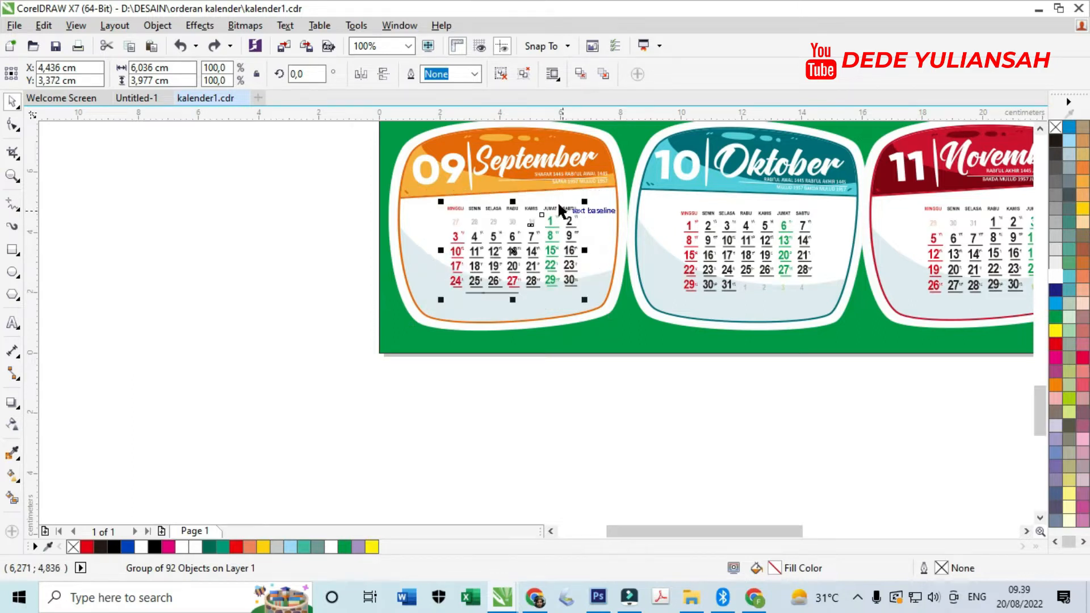
- Ungroup the September date grid and change its seven weekday headings to Title Case
scroll(538, 206, up, 1)
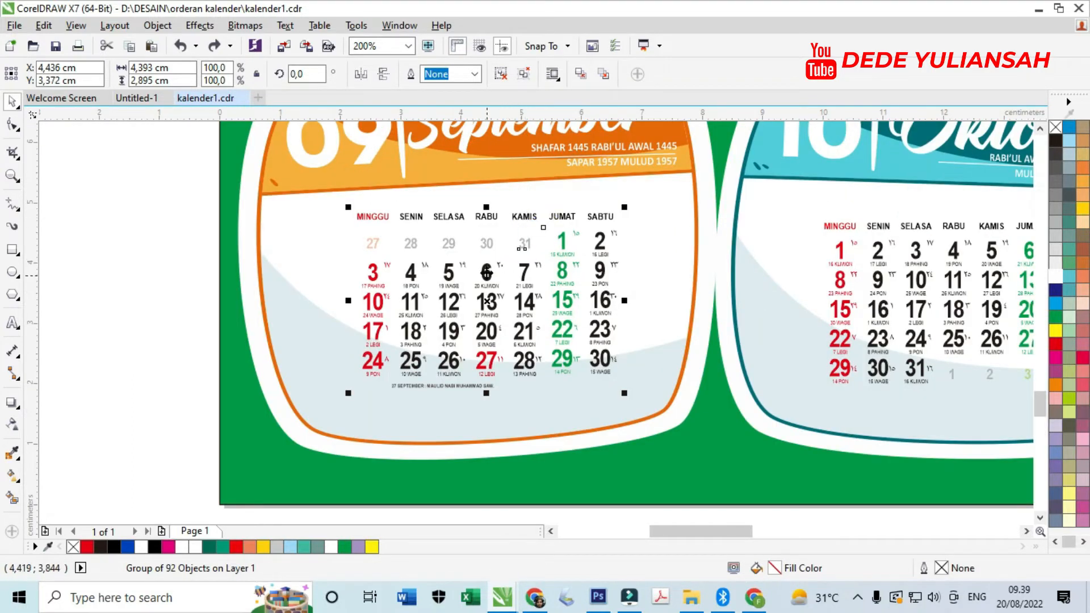
right_click(487, 301)
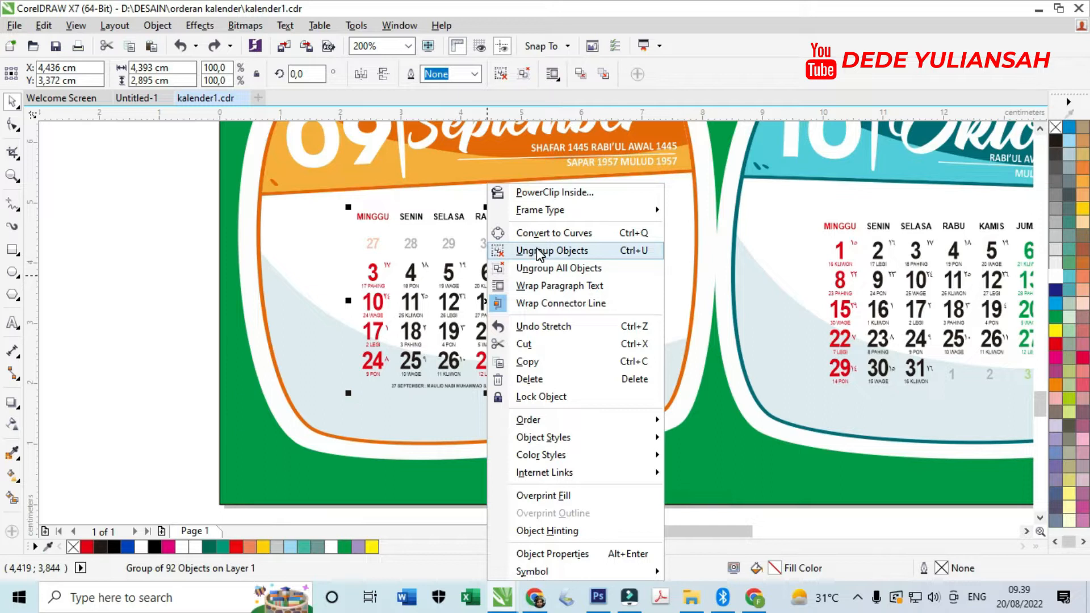
click(537, 251)
drag(147, 203, 621, 219)
scroll(621, 220, up, 2)
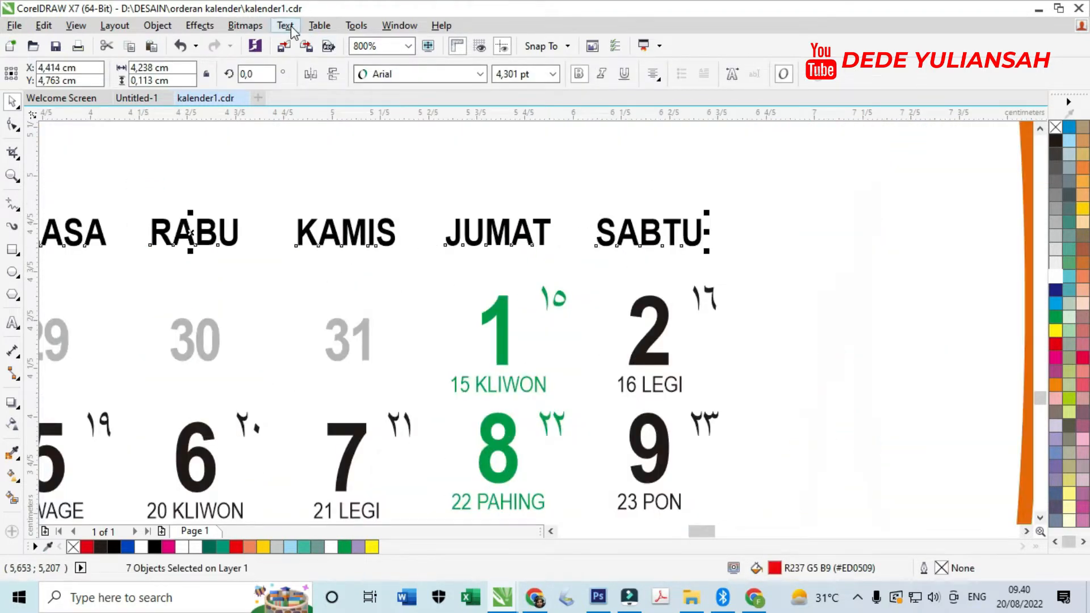
click(287, 26)
click(321, 410)
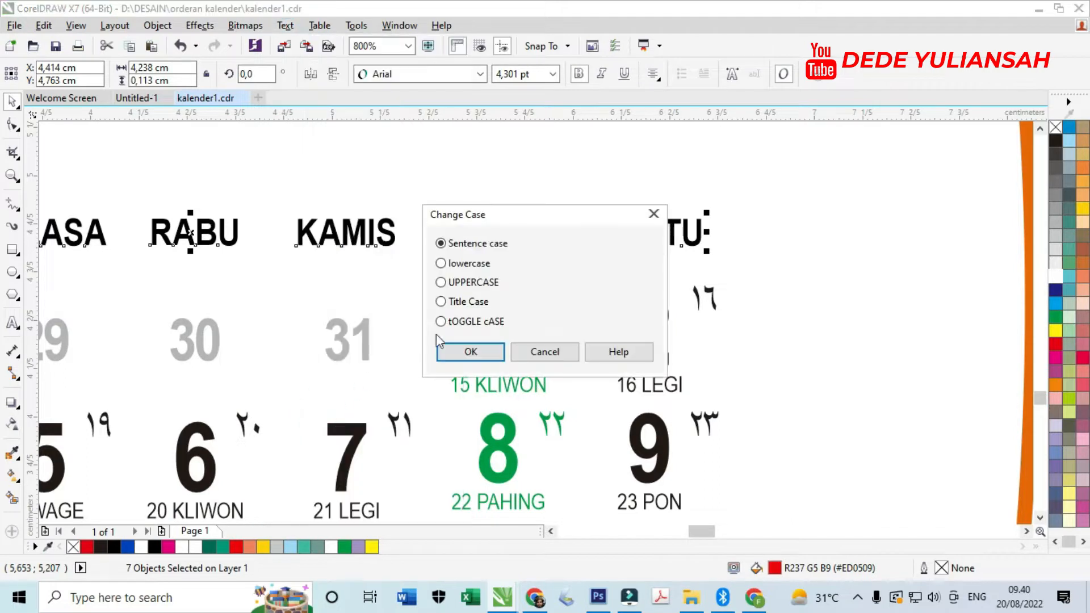
click(466, 301)
click(469, 351)
scroll(506, 299, down, 2)
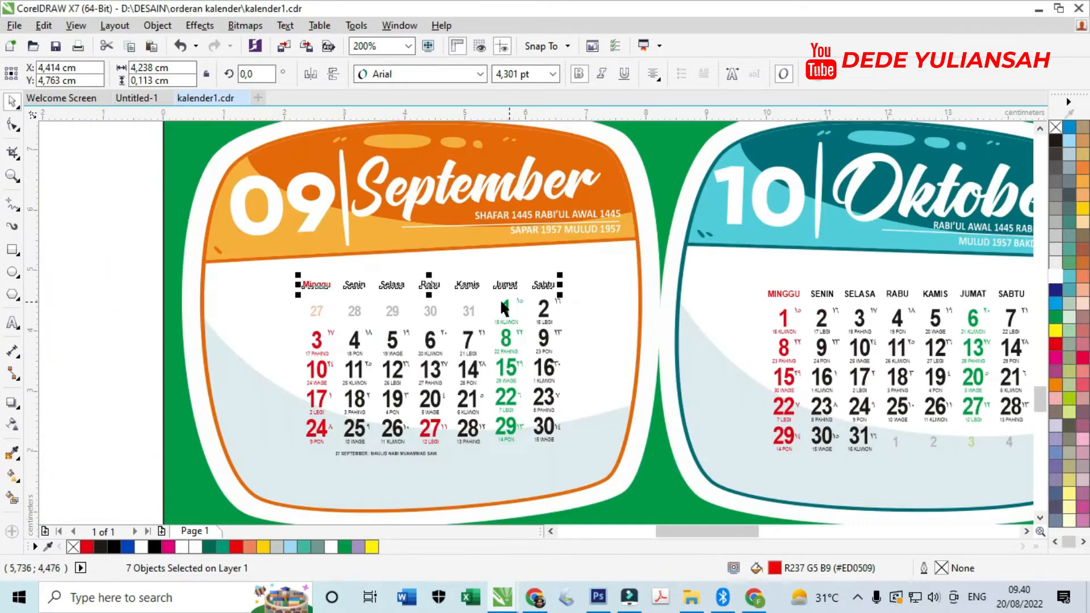
- Enlarge all the September date objects together to about 6.08 × 4.01 cm and position them inside the orange-outlined panel
drag(130, 266, 583, 468)
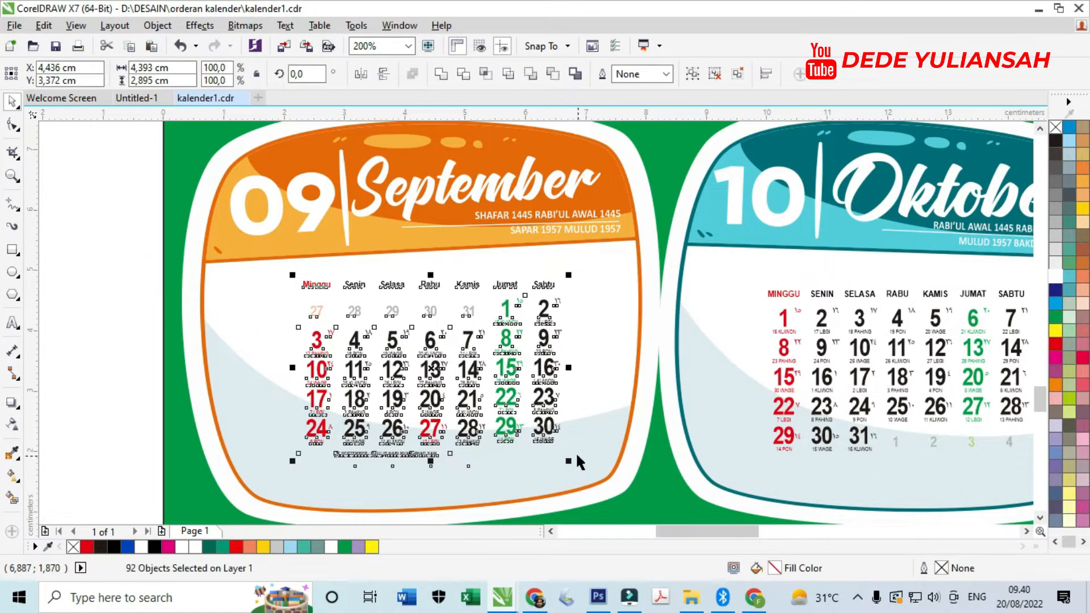
key(g)
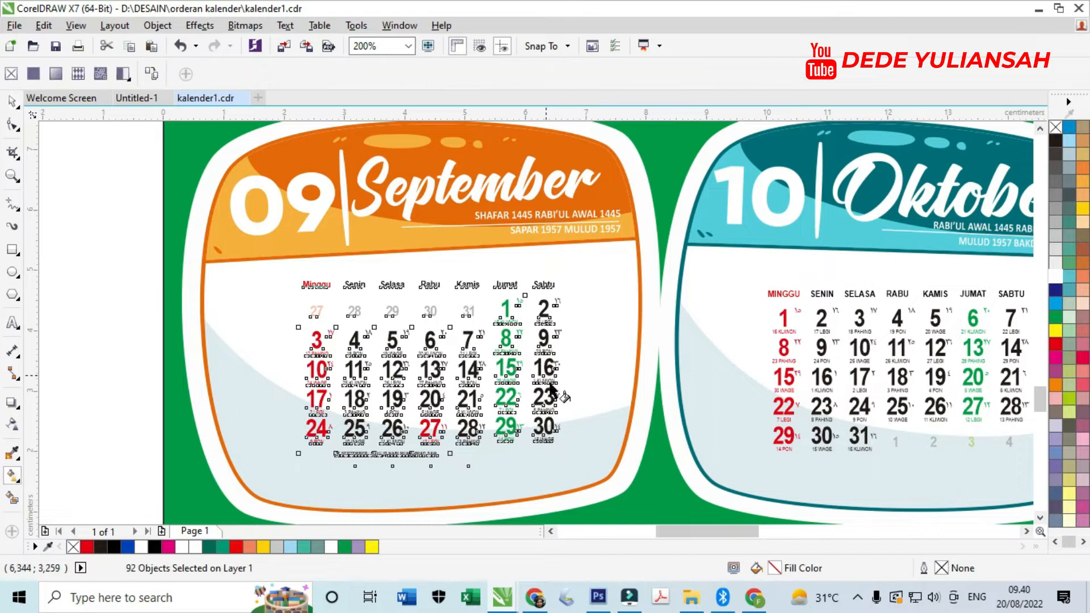
click(9, 105)
drag(568, 461, 603, 477)
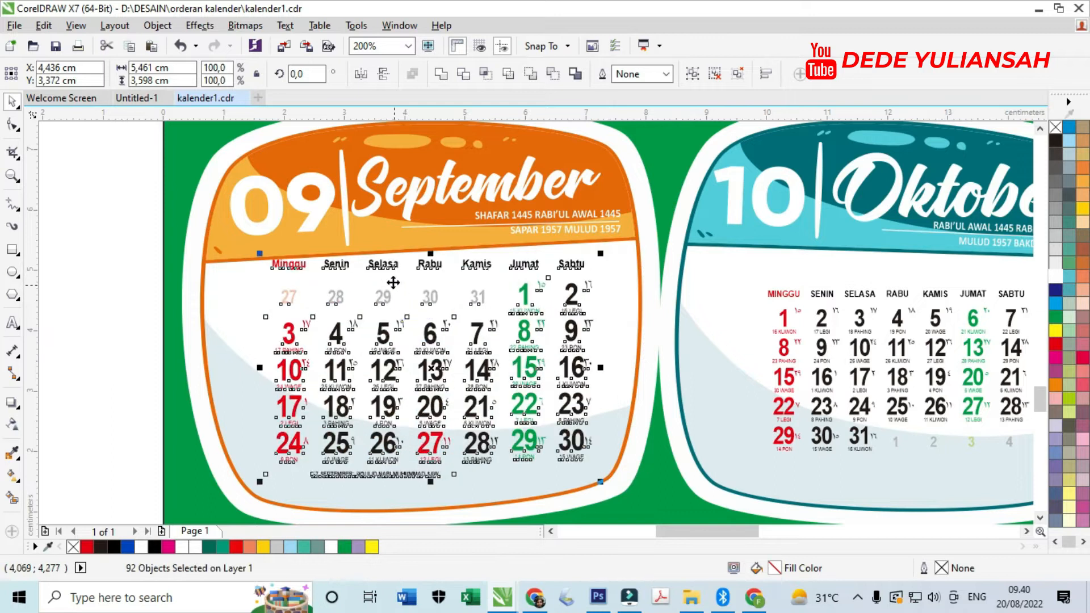
drag(379, 264, 360, 283)
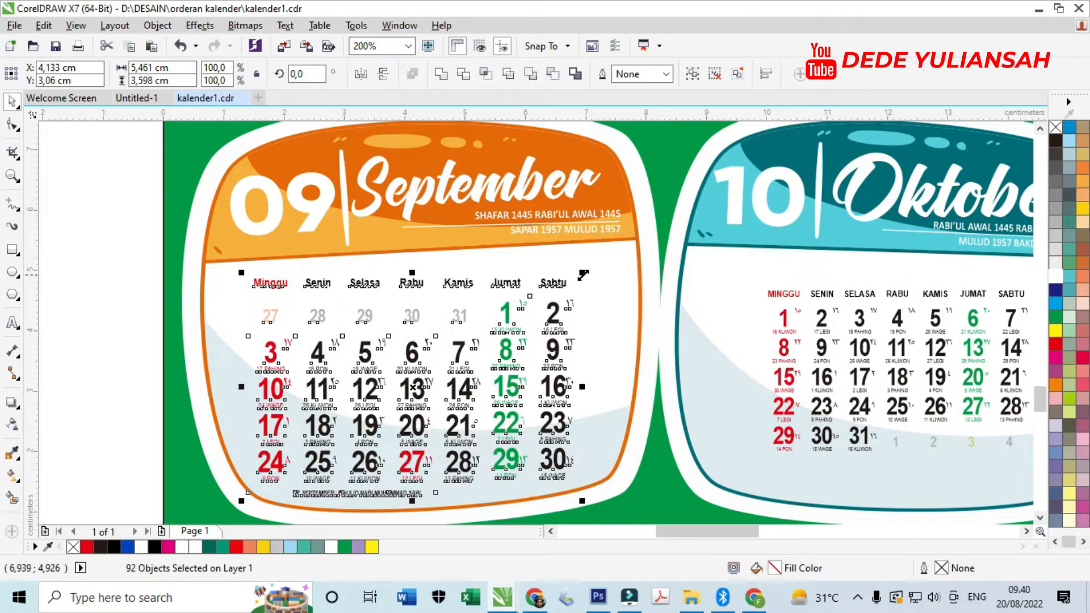
drag(587, 273, 619, 249)
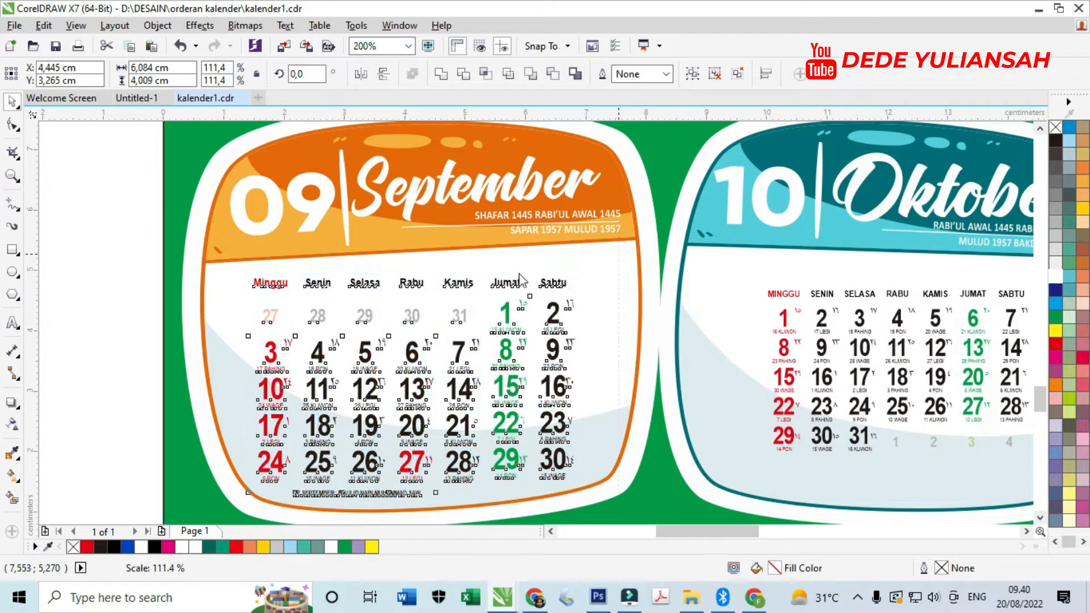
- Rotate the September date objects to about 3.04° so the weekday row follows the slant of the orange header
click(486, 276)
drag(621, 249, 621, 238)
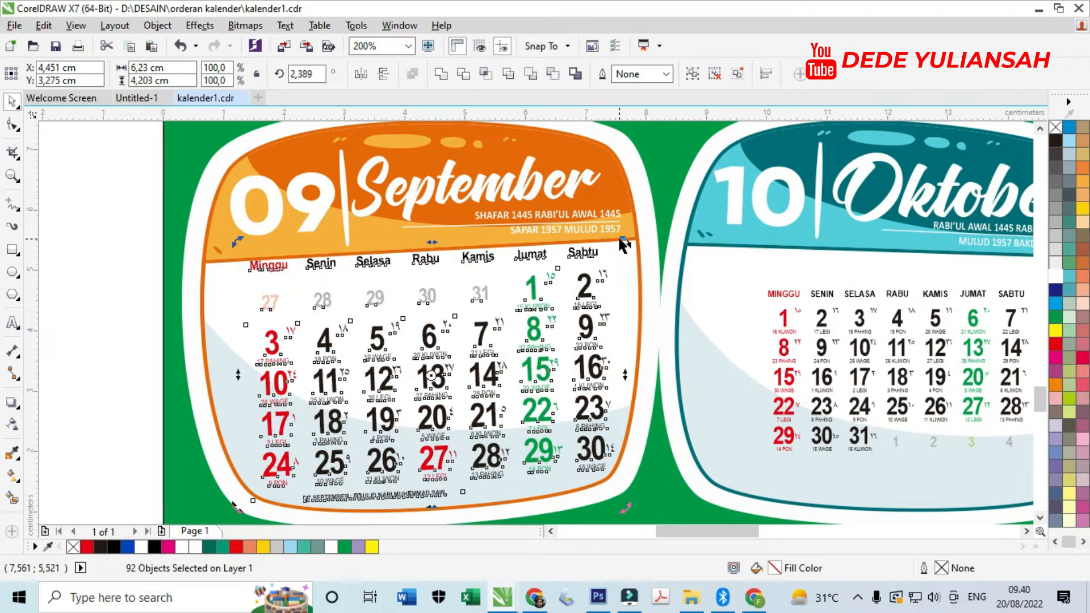
scroll(605, 236, up, 1)
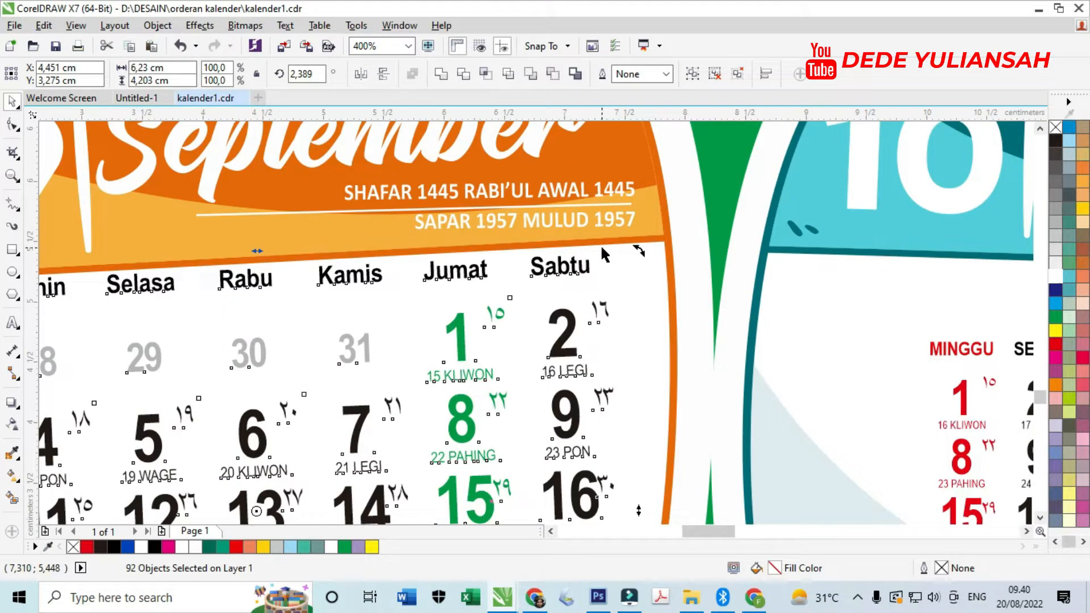
scroll(601, 245, down, 1)
scroll(238, 248, up, 2)
drag(237, 240, 234, 250)
scroll(314, 244, down, 2)
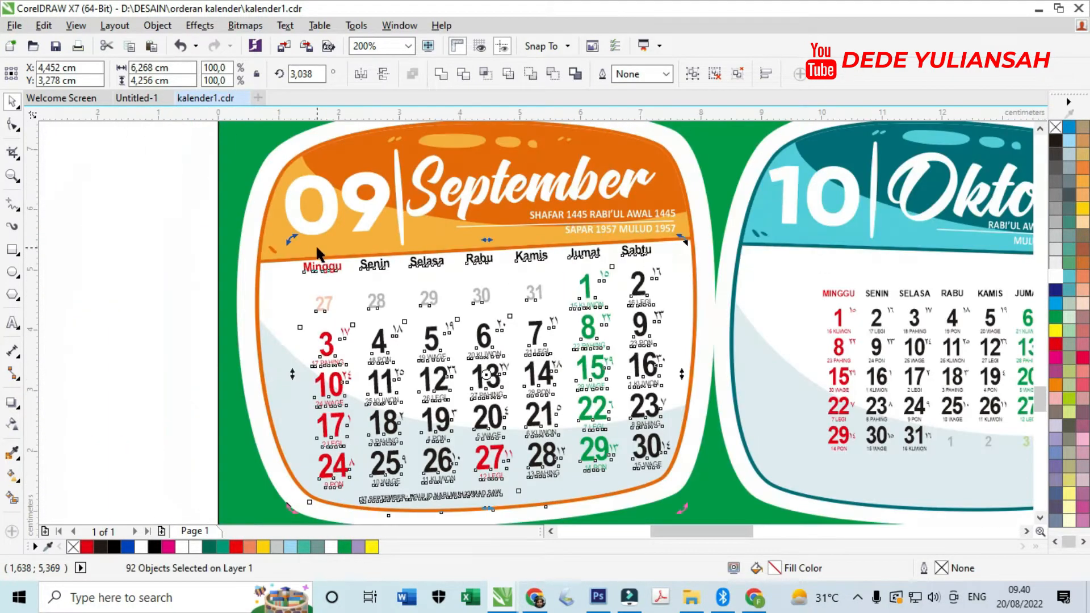
click(119, 312)
- Try stretching the selected September objects leftwards to about 7.41 cm wide, and undo it
scroll(315, 397, up, 1)
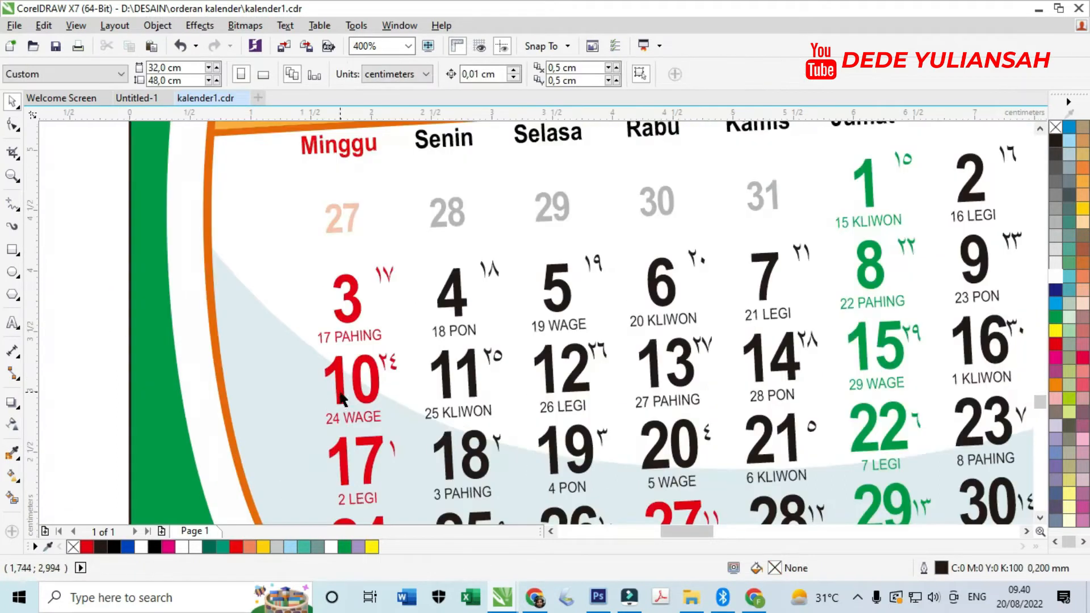
click(341, 398)
scroll(341, 397, down, 2)
drag(225, 289, 520, 427)
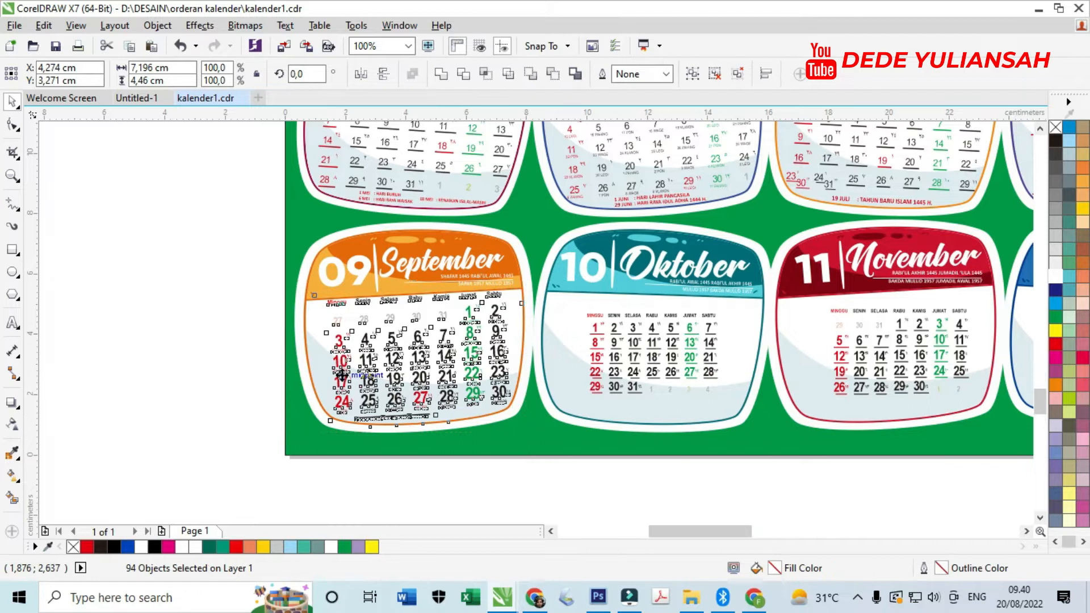
scroll(341, 375, up, 1)
drag(263, 338, 250, 337)
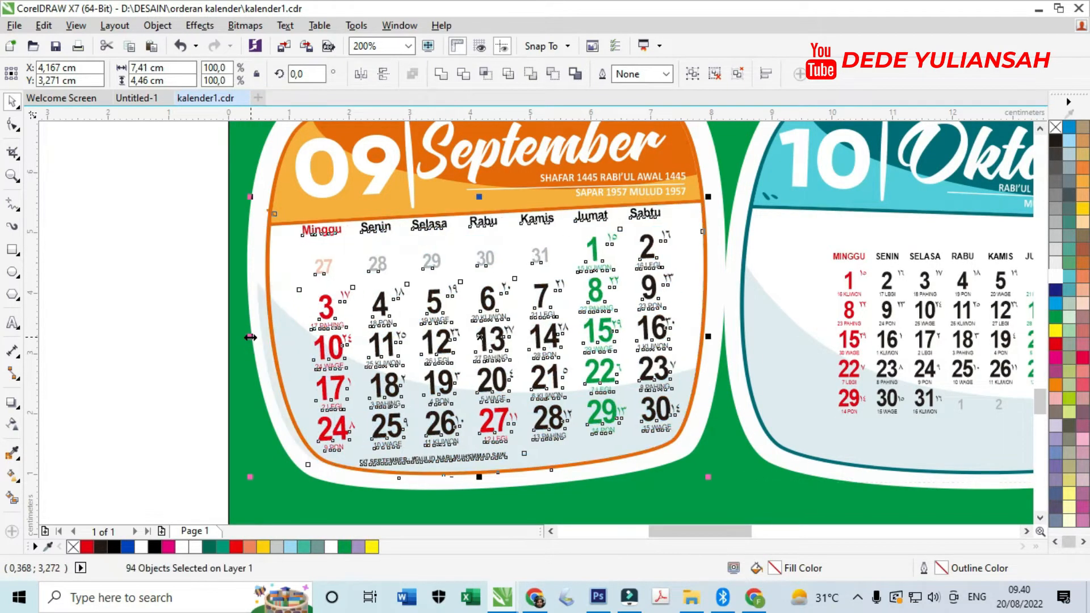
key(ctrl+z)
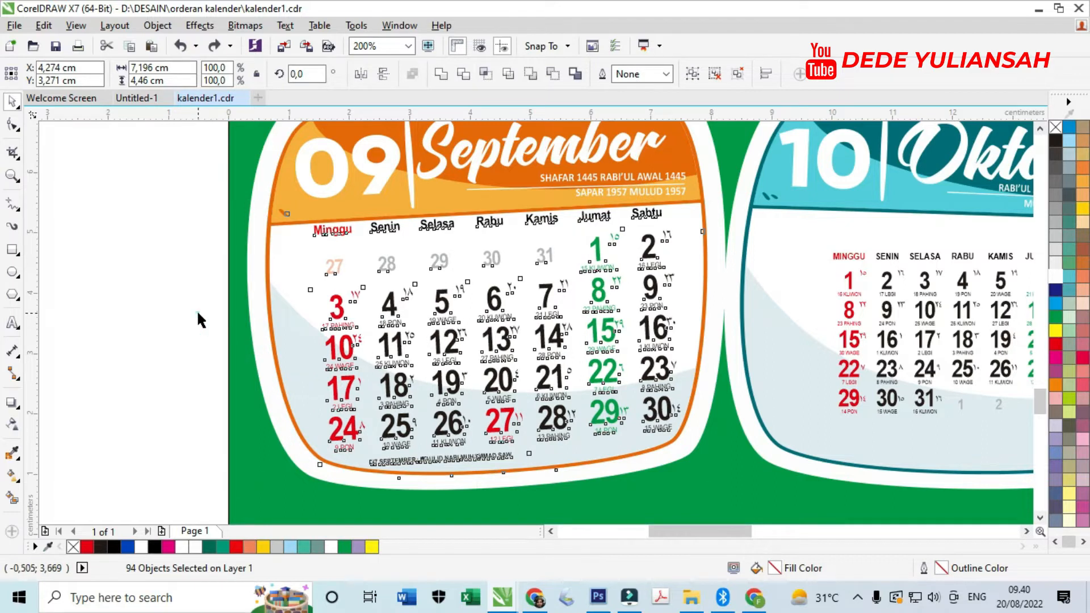
- Group the September date objects and rotate the group to about 0.77° so its weekday row follows the orange header's slant
click(196, 309)
scroll(578, 332, down, 2)
click(578, 332)
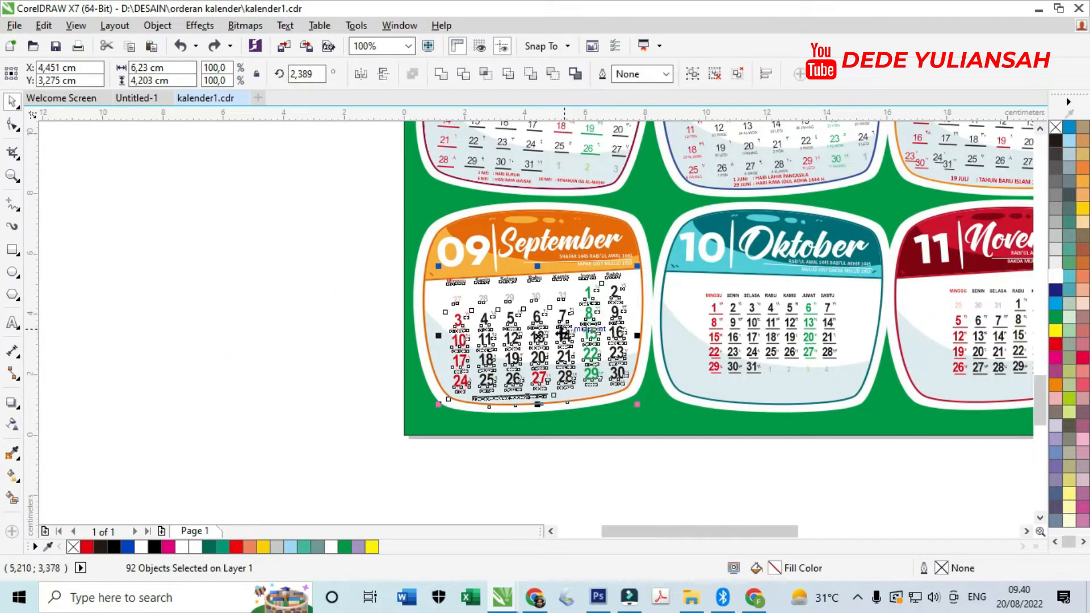
key(ctrl+g)
scroll(554, 326, up, 2)
click(617, 267)
scroll(660, 256, up, 2)
drag(653, 268, 653, 265)
scroll(653, 257, down, 2)
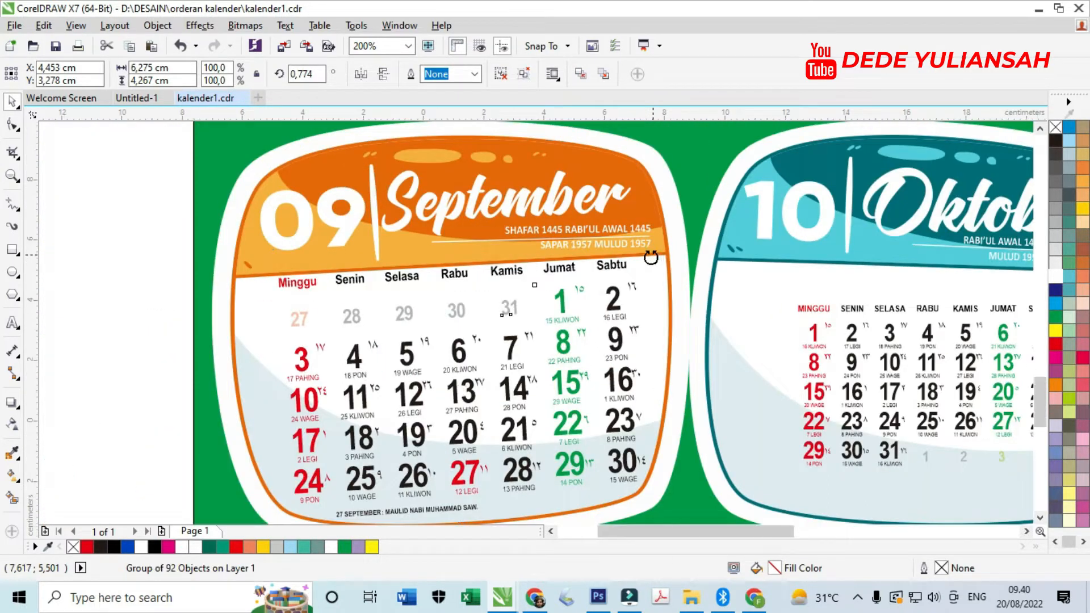
- Nudge the September date group slightly down to about Y 3.271 cm, inside the panel's lower edge
scroll(653, 256, down, 2)
scroll(534, 373, up, 4)
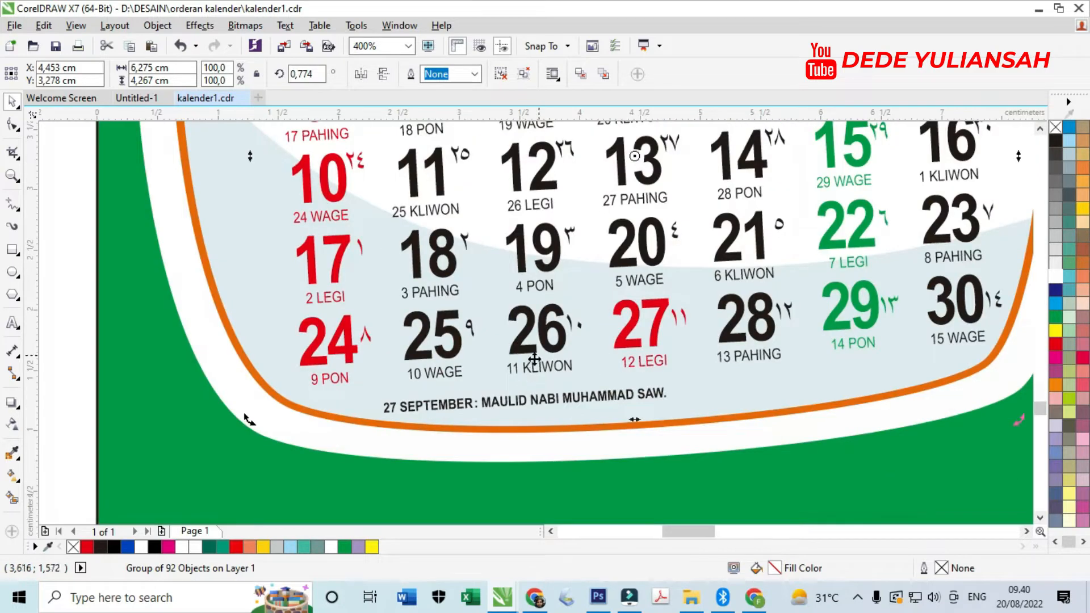
drag(526, 339, 527, 339)
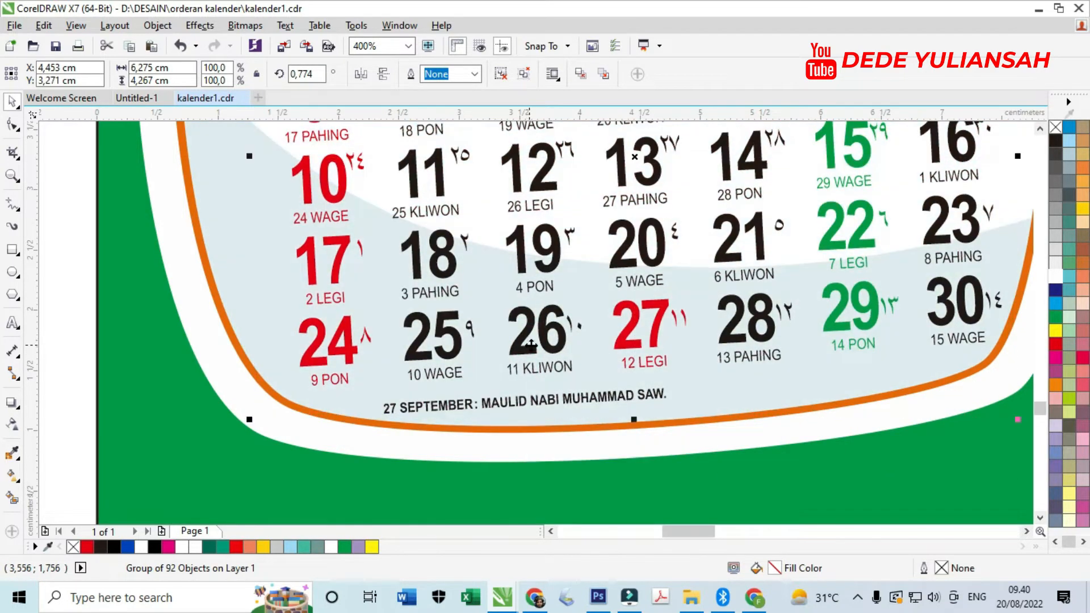
scroll(527, 339, down, 4)
scroll(494, 292, up, 1)
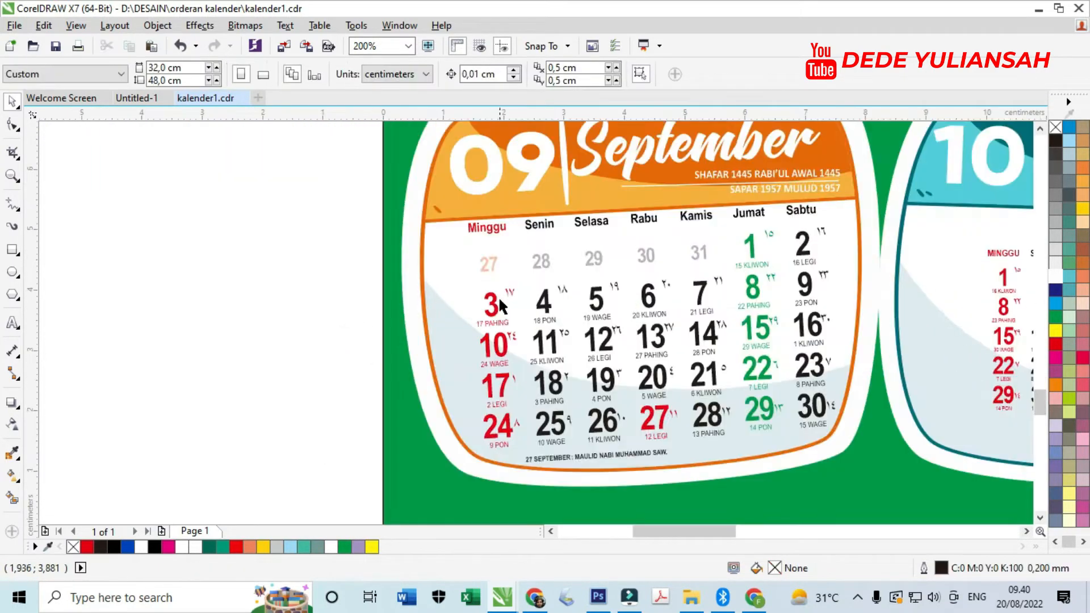
- Stretch the September date group horizontally towards both sides of the panel to about 6.70 cm wide
drag(456, 335, 435, 336)
scroll(829, 340, up, 1)
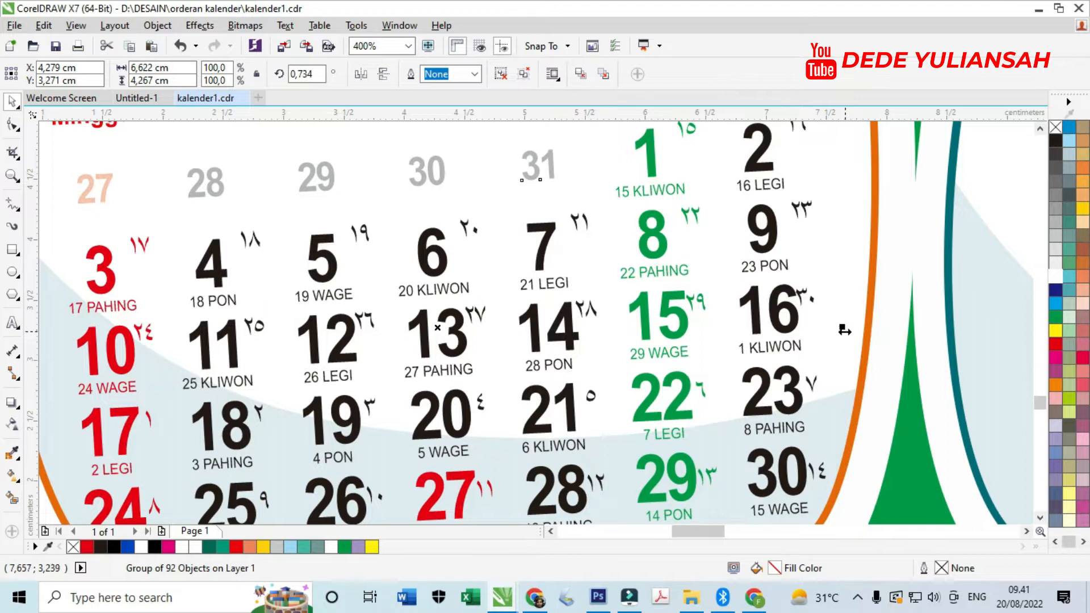
scroll(860, 371, up, 1)
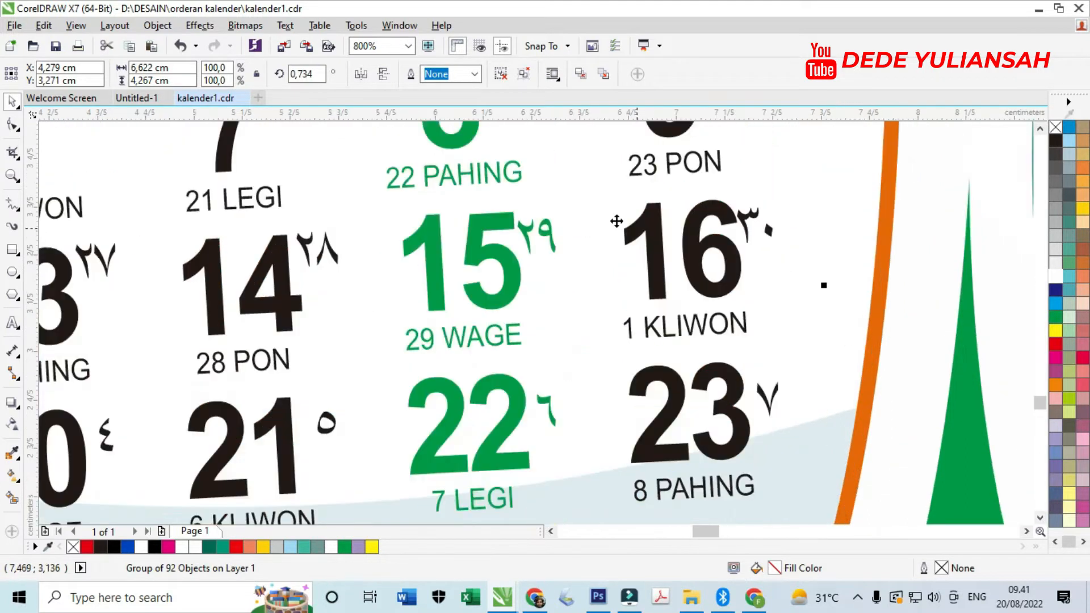
scroll(708, 260, down, 3)
scroll(727, 249, up, 3)
drag(455, 142, 475, 150)
scroll(594, 284, down, 2)
scroll(619, 308, down, 3)
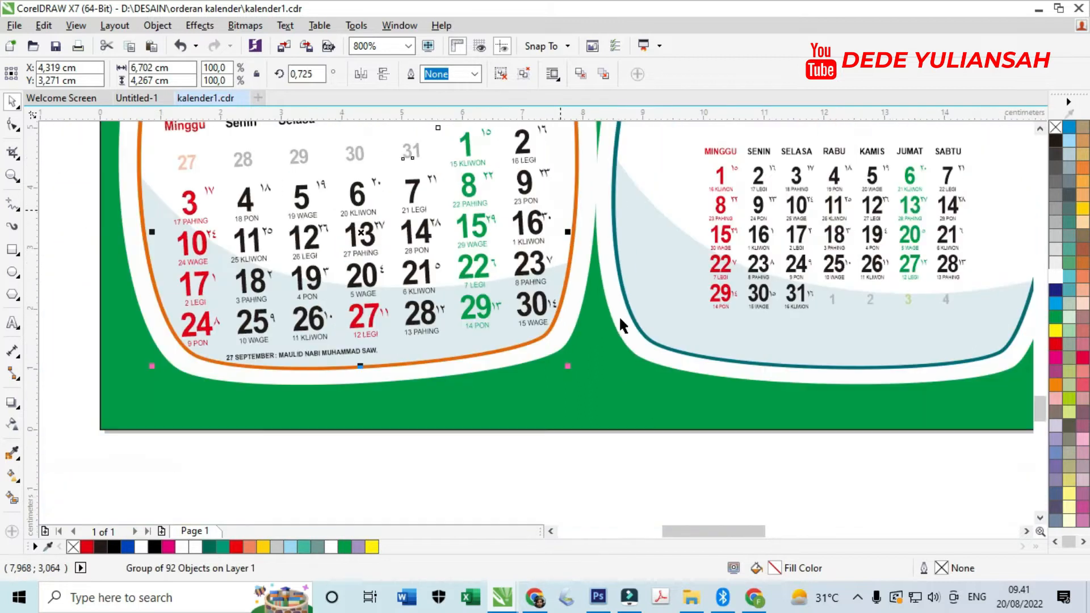
- Shift the September date group slightly down to about Y 3.266 cm and ungroup it
scroll(482, 220, up, 1)
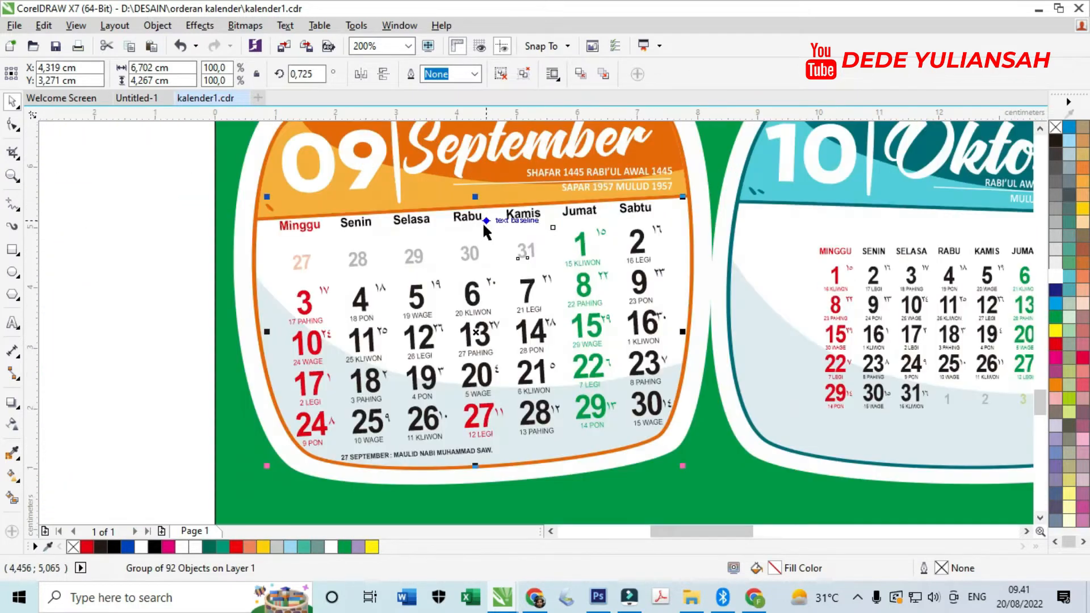
scroll(417, 221, up, 1)
drag(417, 223, 418, 226)
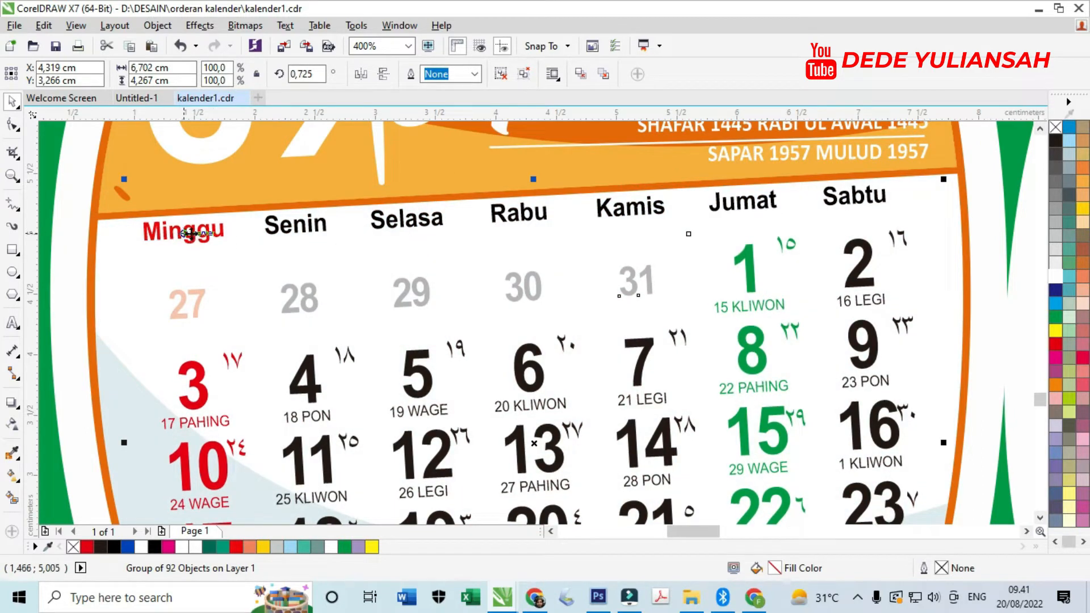
scroll(185, 233, up, 1)
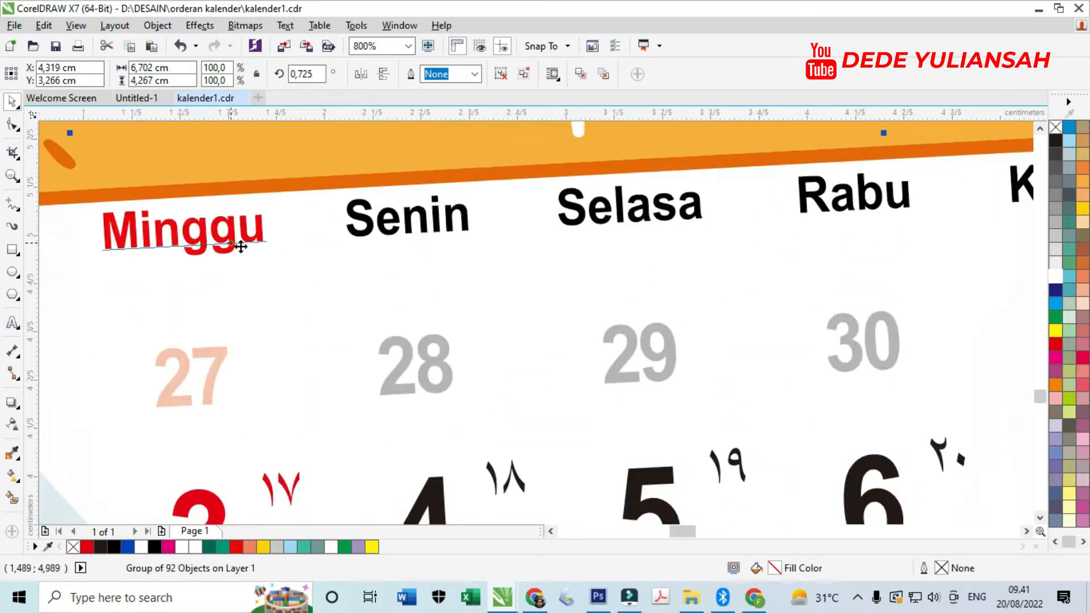
scroll(205, 239, down, 2)
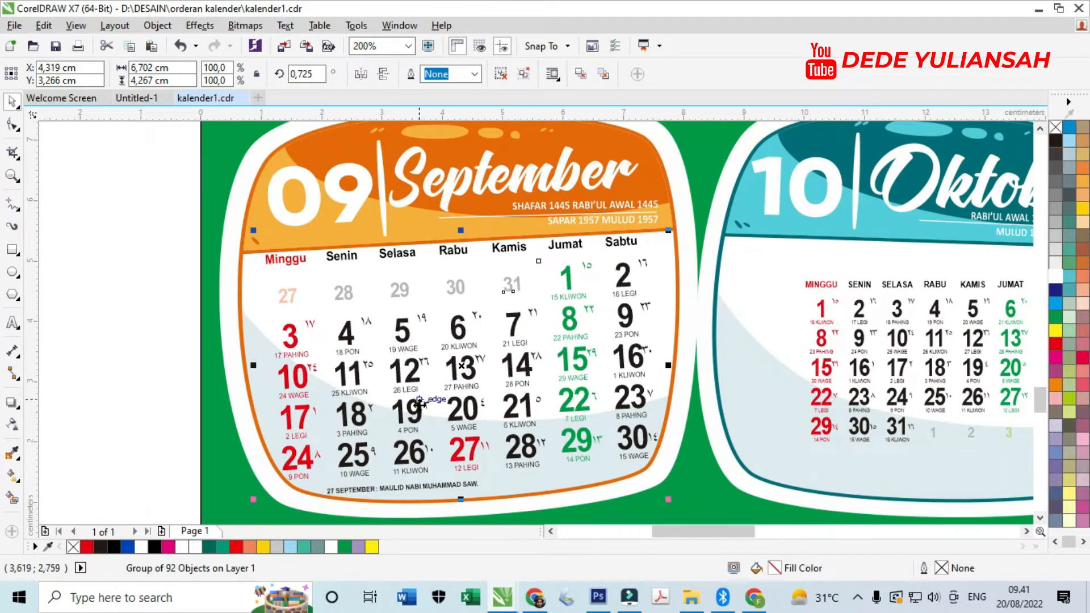
click(109, 427)
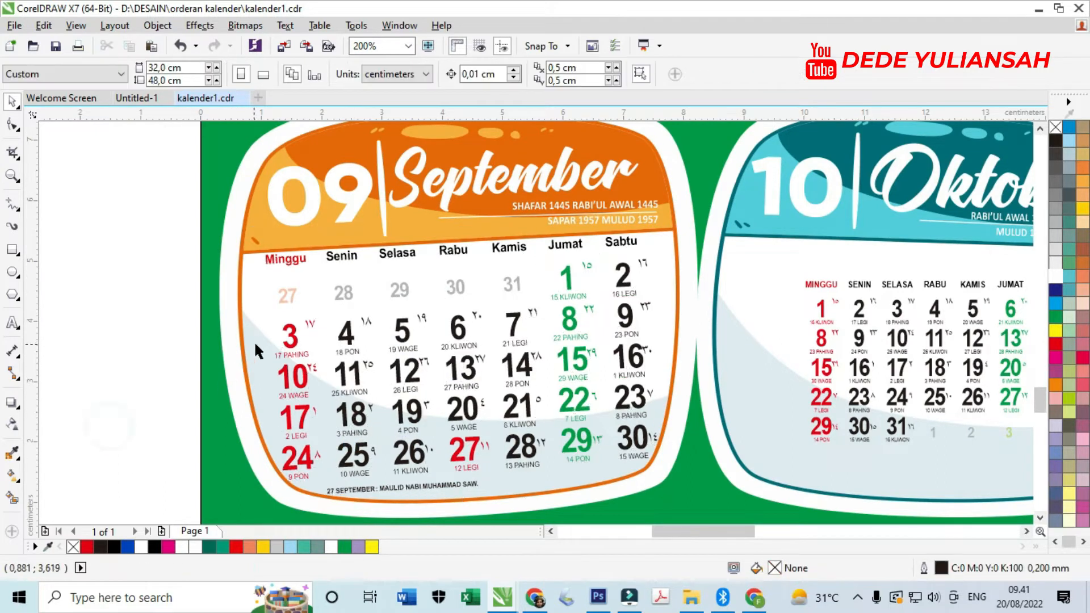
- Set all seven columns of September date numbers to 9 pt Arial and remove their bold style
click(291, 342)
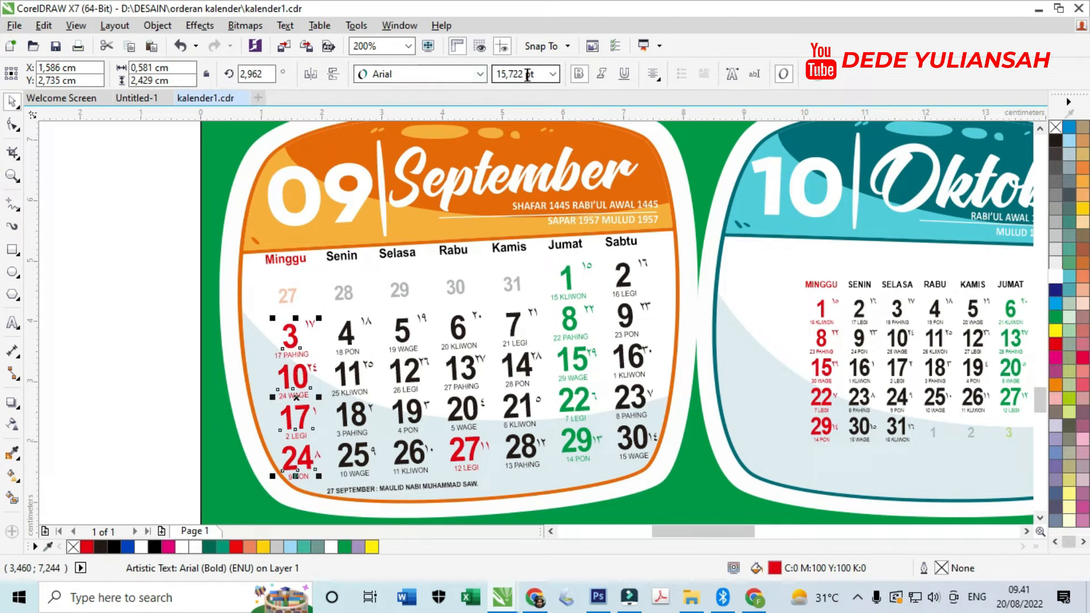
shift+click(352, 338)
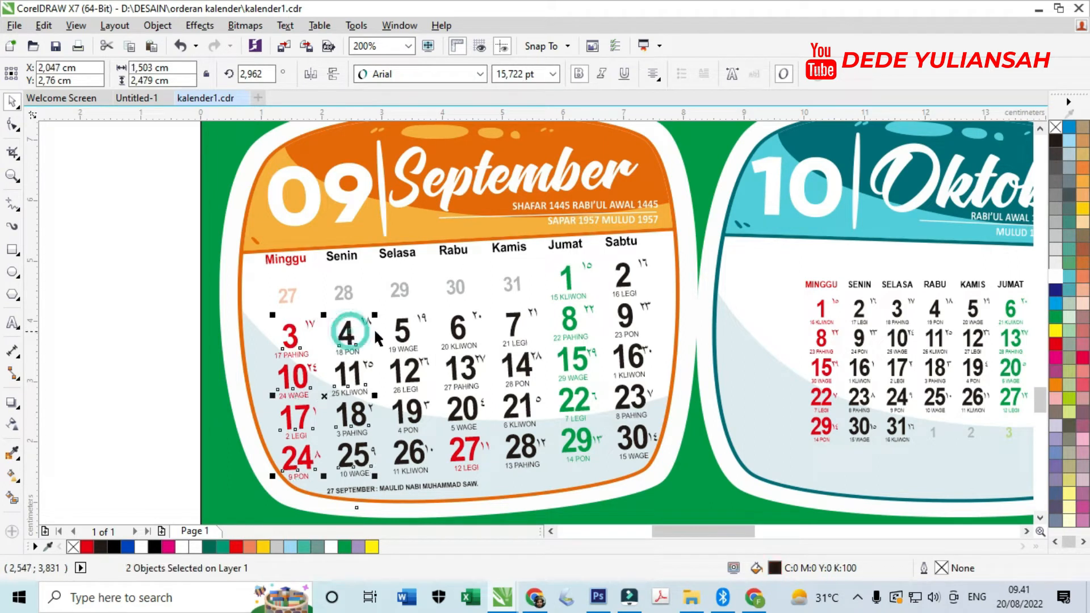
shift+click(403, 332)
shift+click(458, 327)
shift+click(514, 318)
shift+click(567, 310)
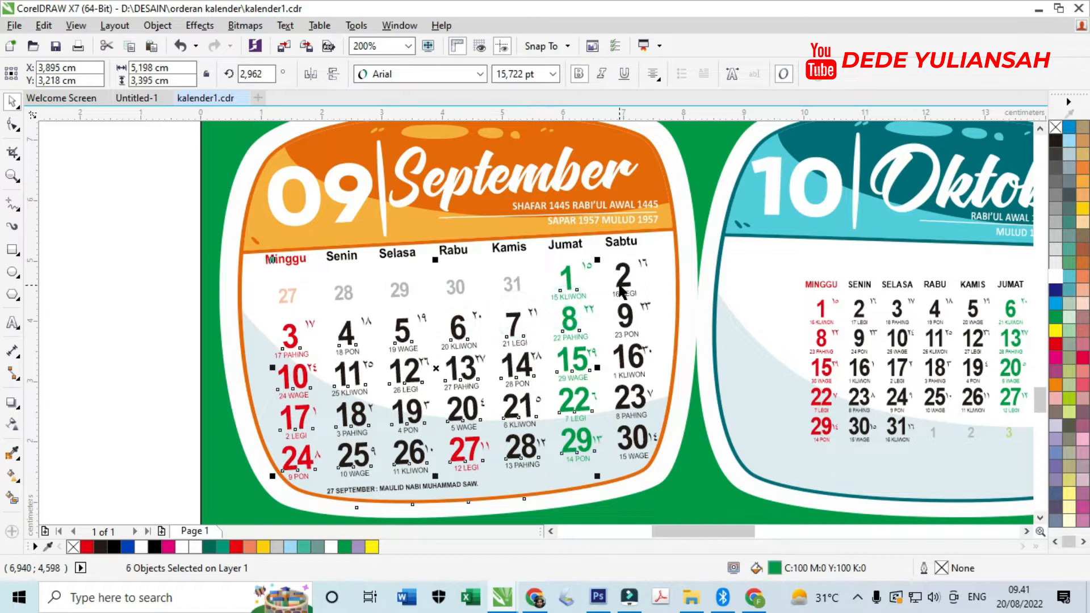
shift+click(623, 287)
drag(513, 81, 436, 102)
text(9)
key(Return)
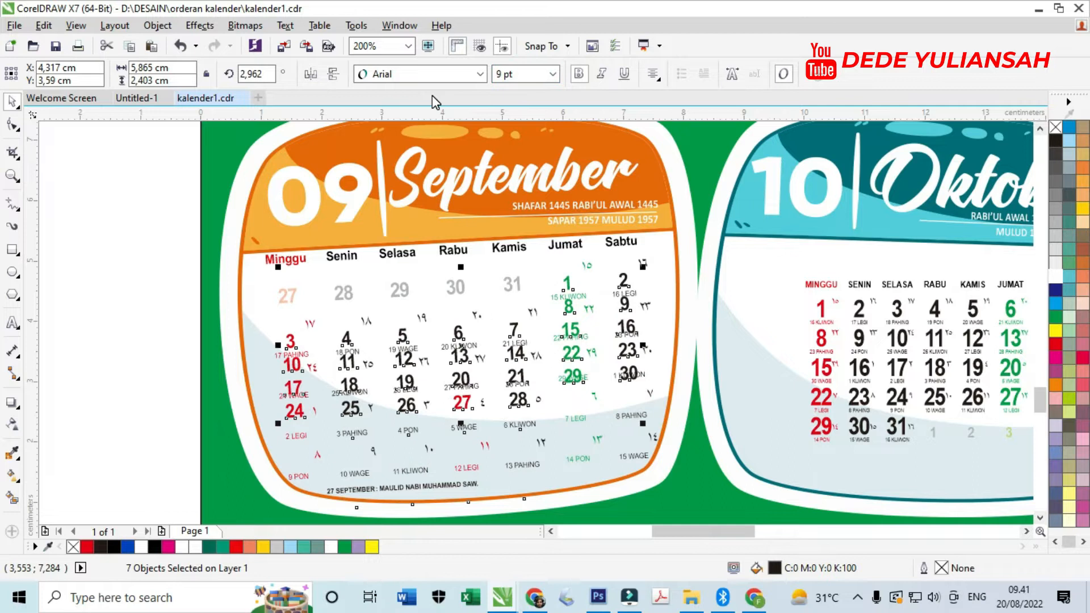
click(580, 77)
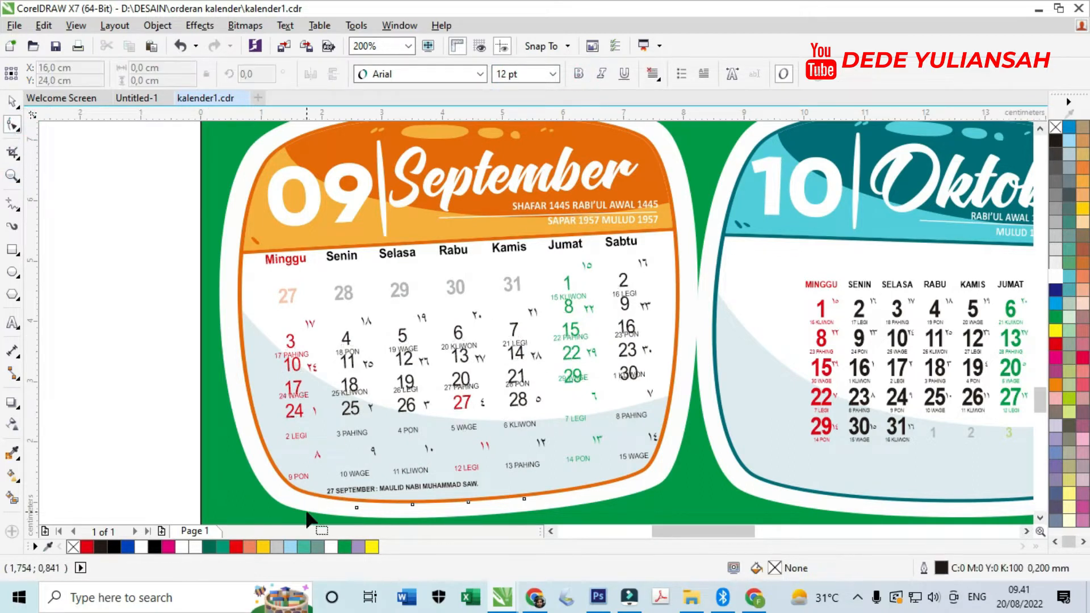
- Increase the line spacing of the Minggu and Senin number columns so each date sits above its Javanese day label
scroll(300, 409, up, 2)
scroll(290, 401, down, 2)
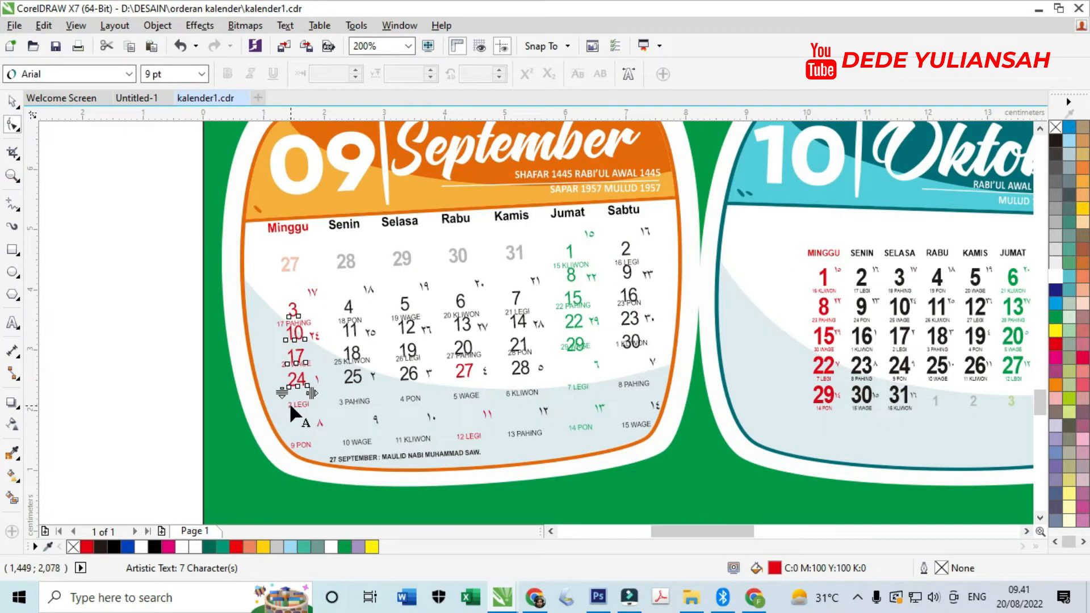
scroll(288, 403, up, 2)
drag(283, 377, 297, 495)
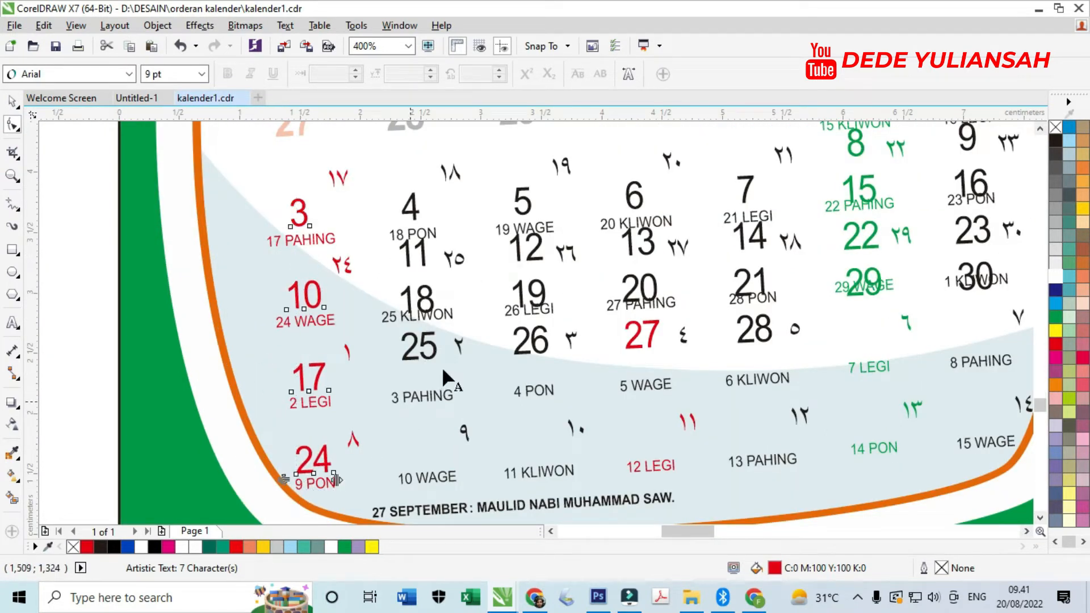
click(427, 354)
drag(394, 368, 422, 490)
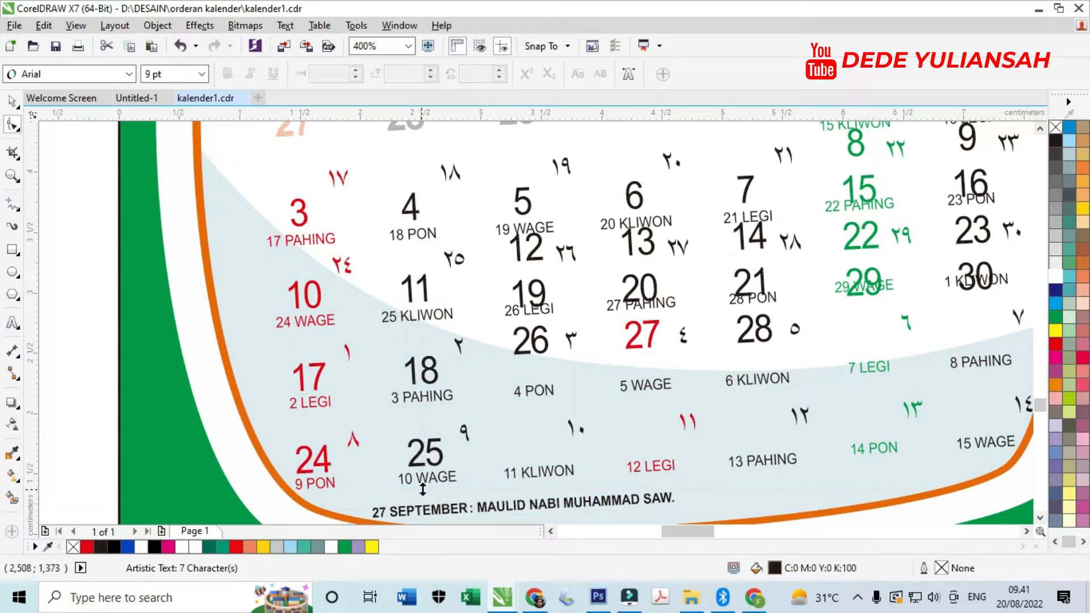
- Increase the line spacing of the Selasa, Rabu and Kamis number columns to match their Javanese day labels
click(526, 344)
drag(504, 362, 528, 482)
click(632, 353)
drag(618, 355, 624, 477)
click(741, 344)
drag(737, 355, 738, 463)
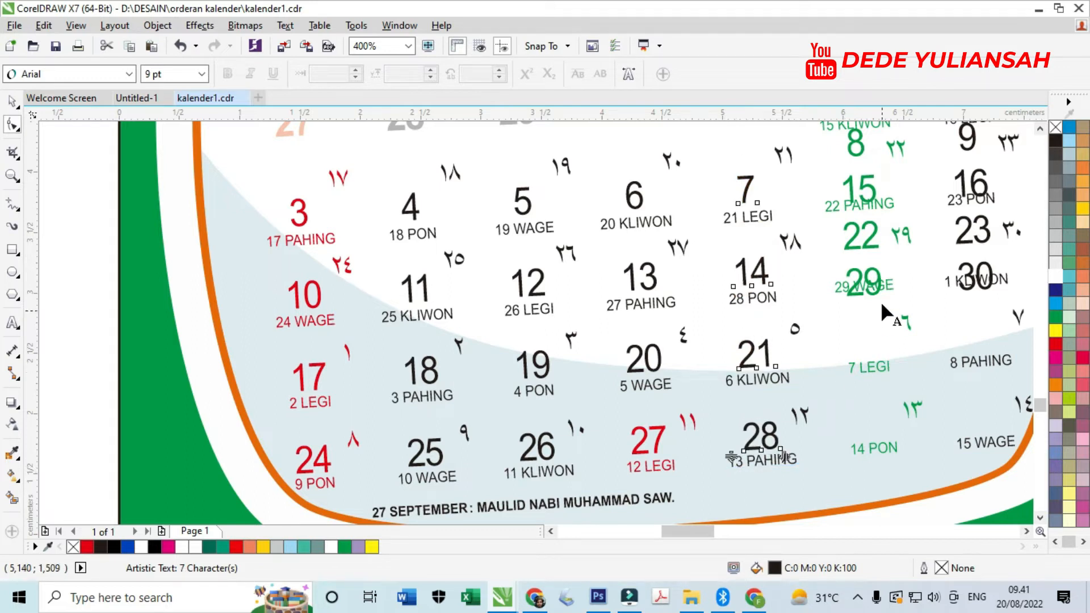
- Increase the line spacing of the Jumat and Sabtu number columns so their dates line up with the other columns
click(857, 291)
drag(840, 309, 848, 462)
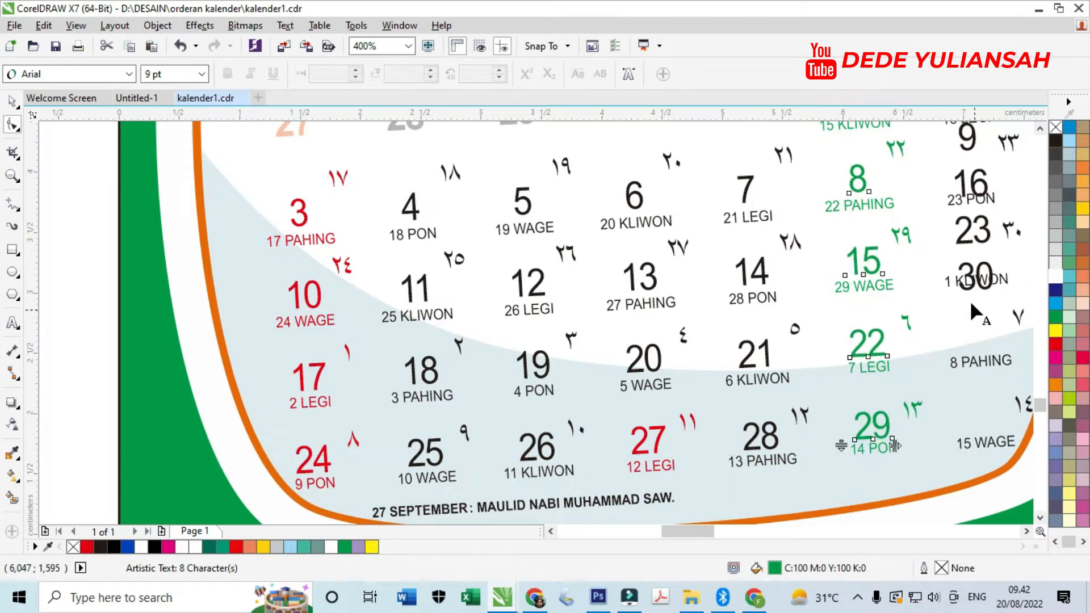
click(968, 290)
drag(951, 300, 957, 453)
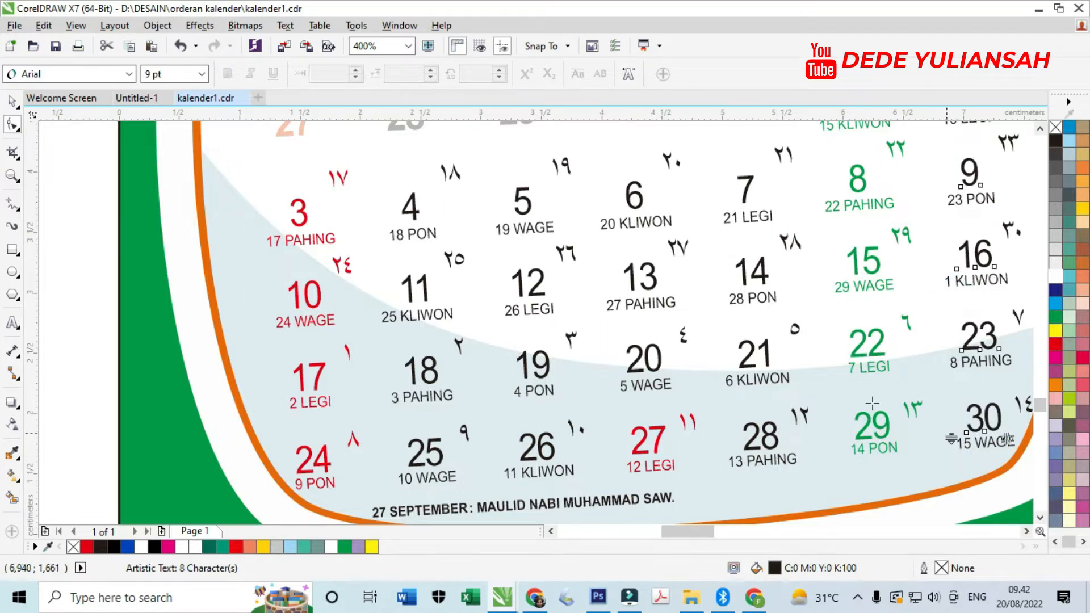
scroll(472, 379, down, 3)
scroll(768, 336, up, 4)
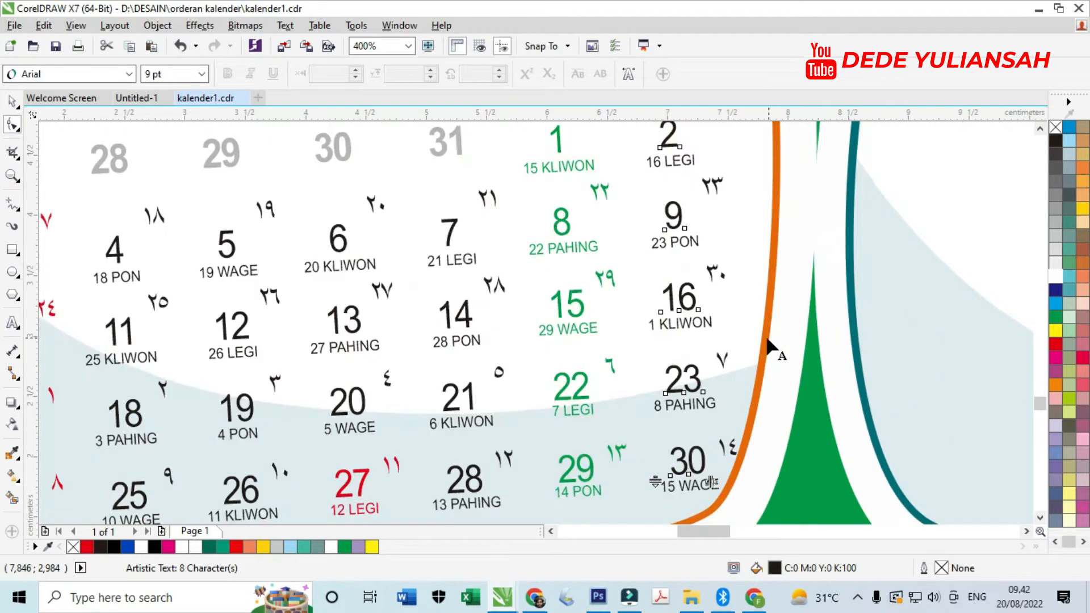
scroll(751, 335, down, 1)
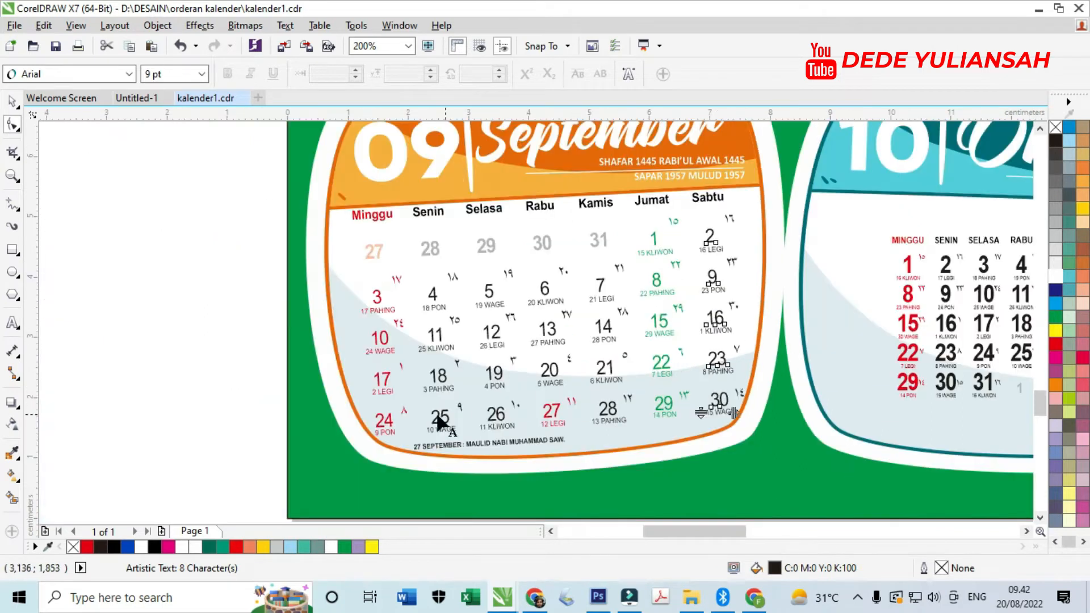
scroll(384, 427, up, 1)
scroll(383, 427, down, 1)
- Select the seven September weekday headings together and nudge them down to about Y 5.097 cm, away from the orange header
click(11, 101)
click(146, 199)
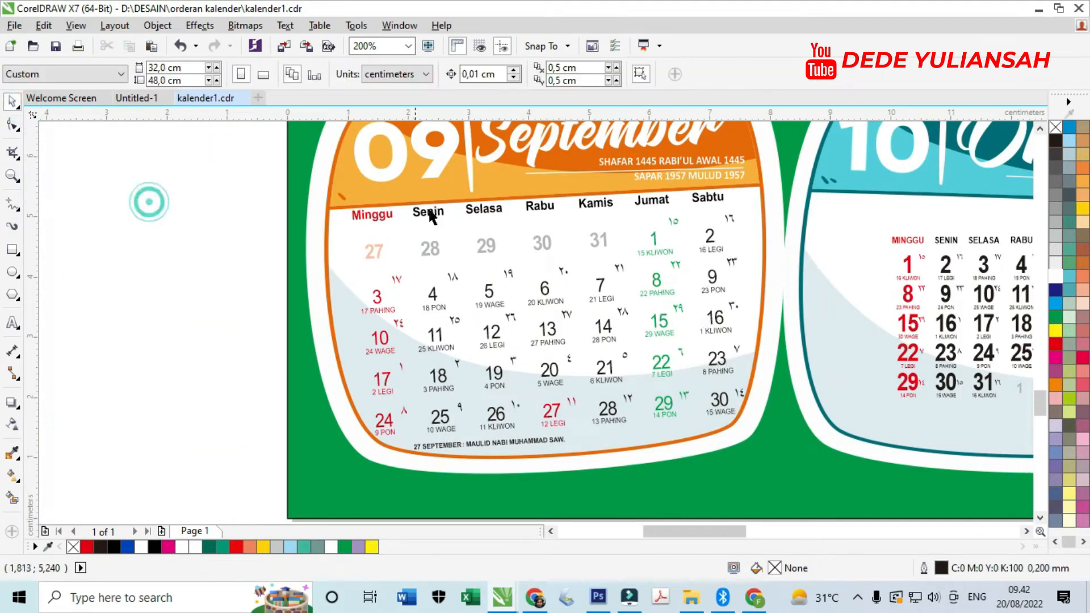
scroll(433, 215, up, 1)
click(433, 214)
scroll(348, 226, down, 1)
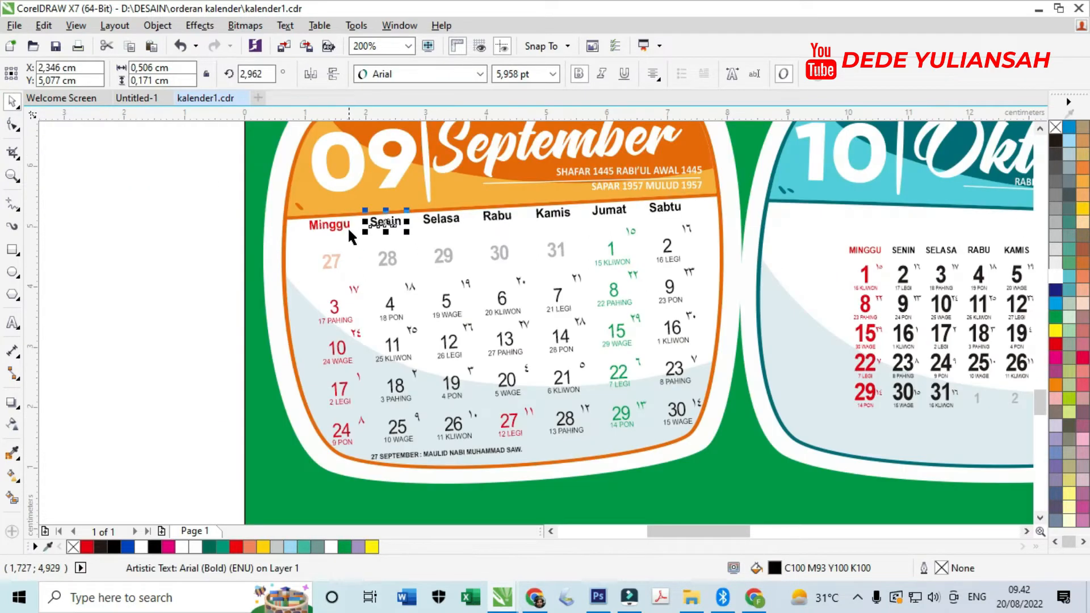
scroll(348, 226, up, 1)
shift+click(346, 233)
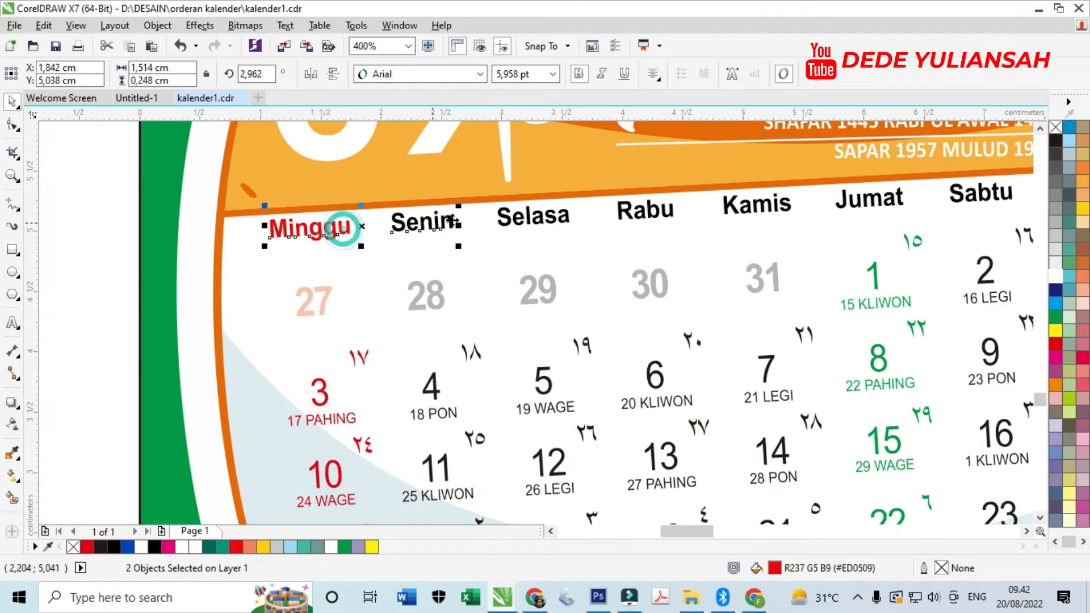
shift+click(500, 220)
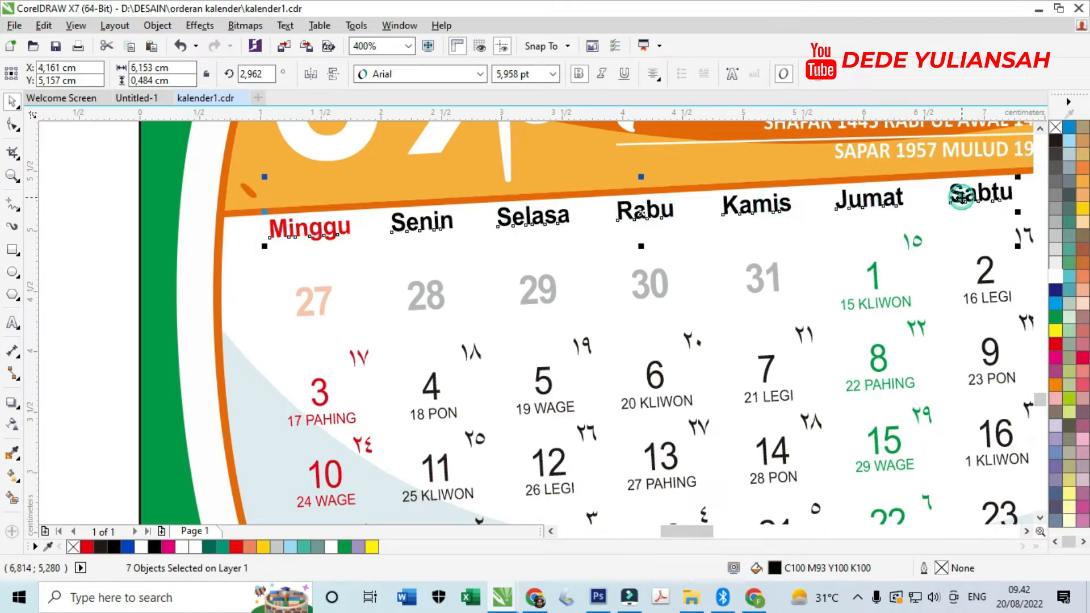
key(Down)
key(Down)
key(Down)
key(Down)
key(Down)
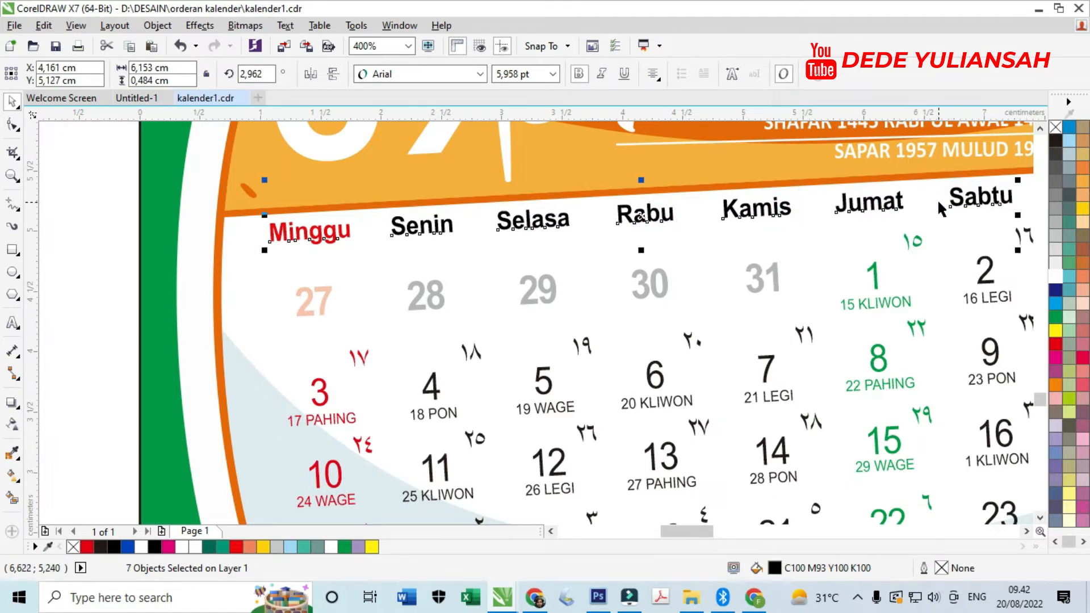
key(Down)
scroll(432, 240, down, 2)
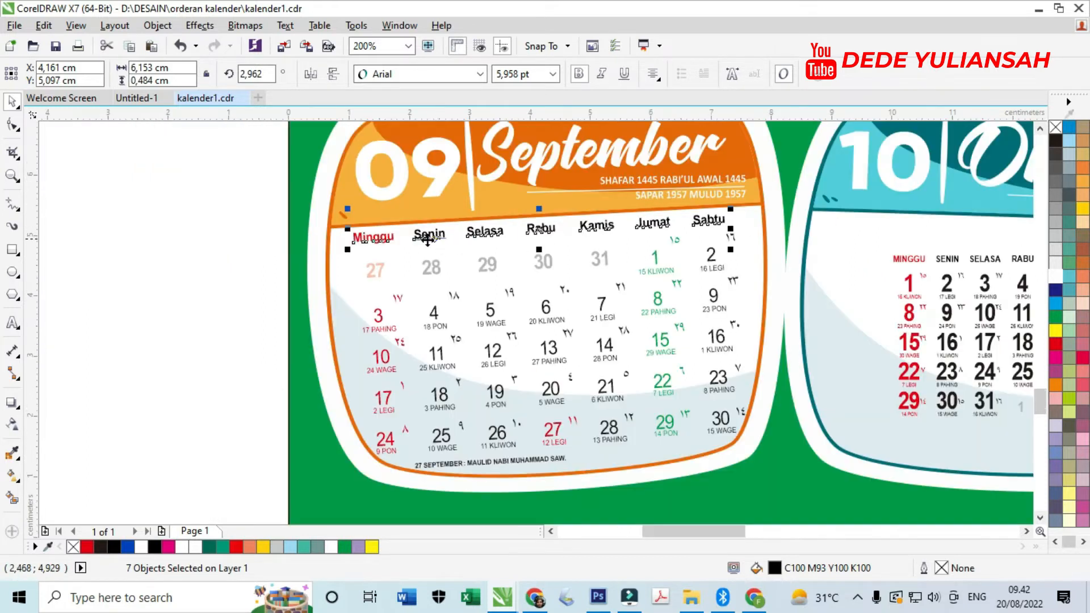
click(121, 286)
- Enlarge the 27 September holiday note to about 3.35 × 0.28 cm and place it around X 4.58, Y 1.28 cm beneath the dates
scroll(534, 470, up, 2)
drag(542, 446, 794, 398)
scroll(679, 447, up, 2)
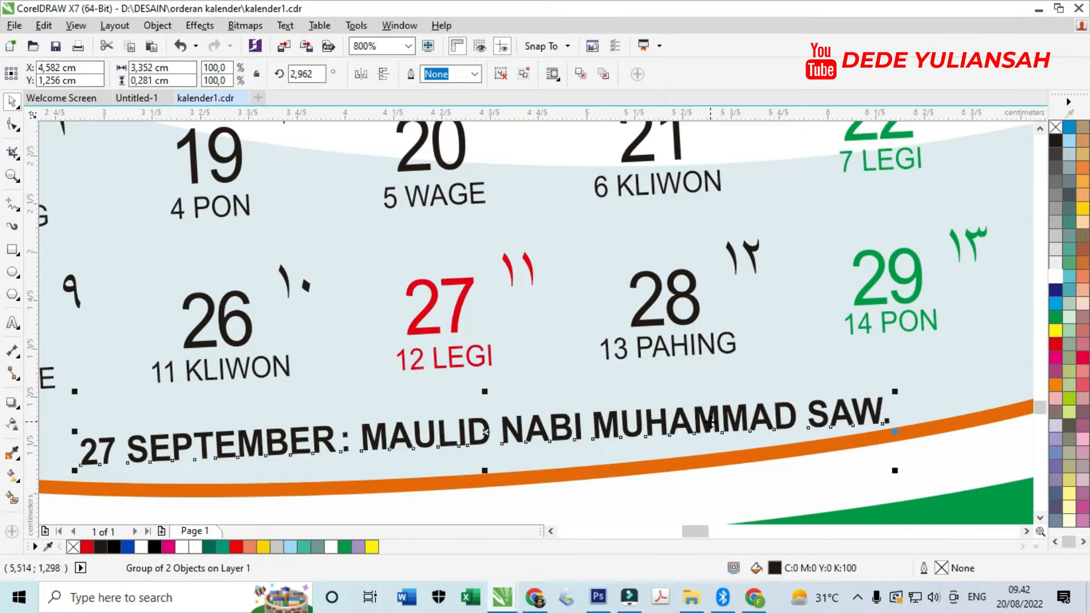
drag(711, 422, 710, 417)
- Rotate the 27 September holiday note to about 4.12° to follow the panel's curved lower edge
scroll(670, 410, down, 2)
scroll(383, 423, up, 2)
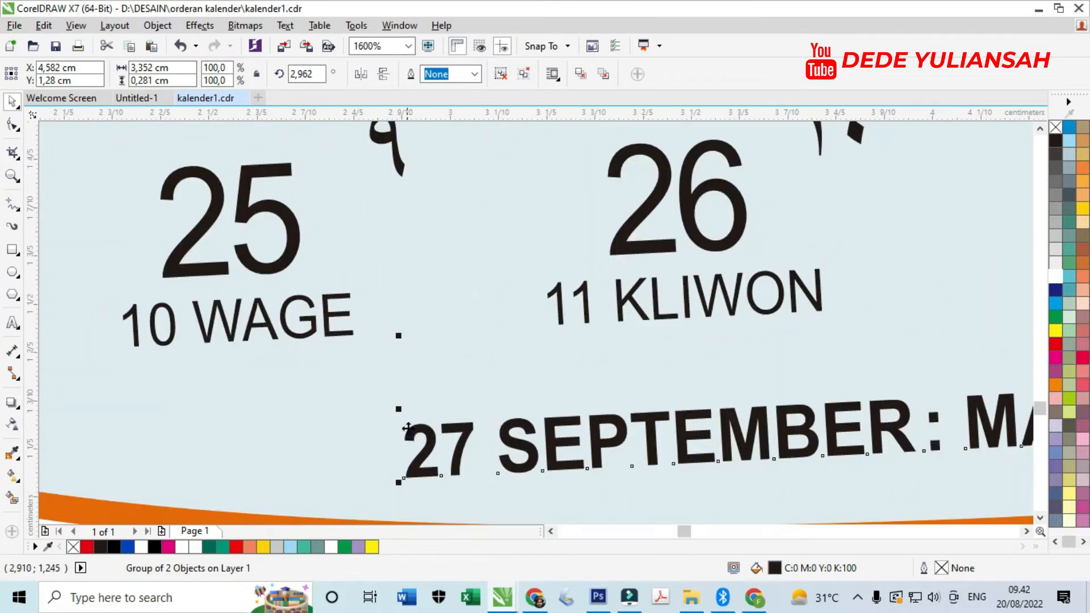
drag(400, 339, 386, 348)
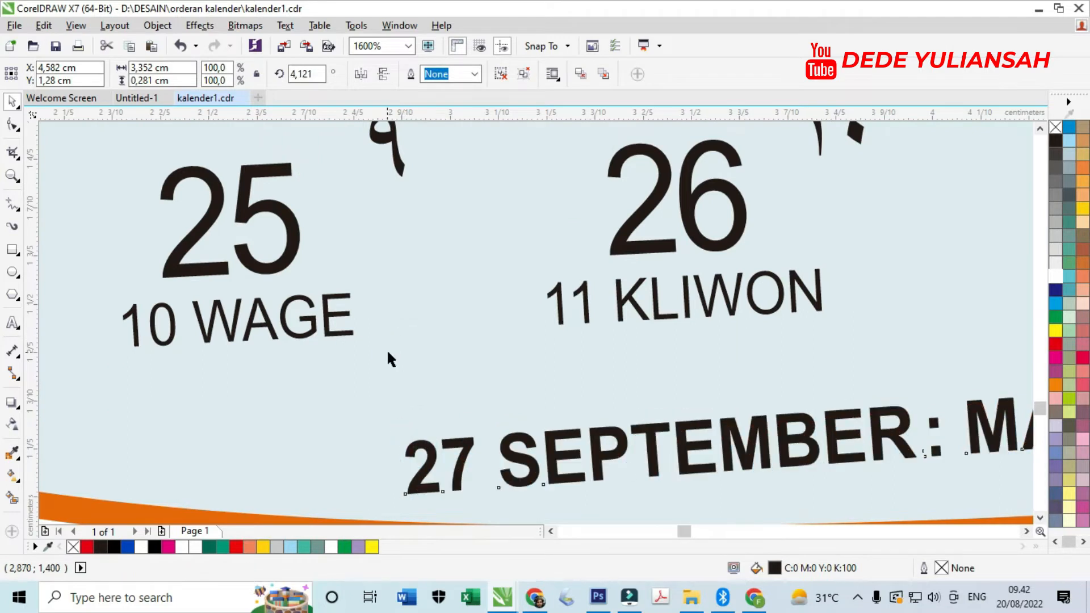
- Widen the 27 September holiday note to about 3.6 cm and colour it red (C0 M100 Y100 K0)
scroll(390, 348, down, 2)
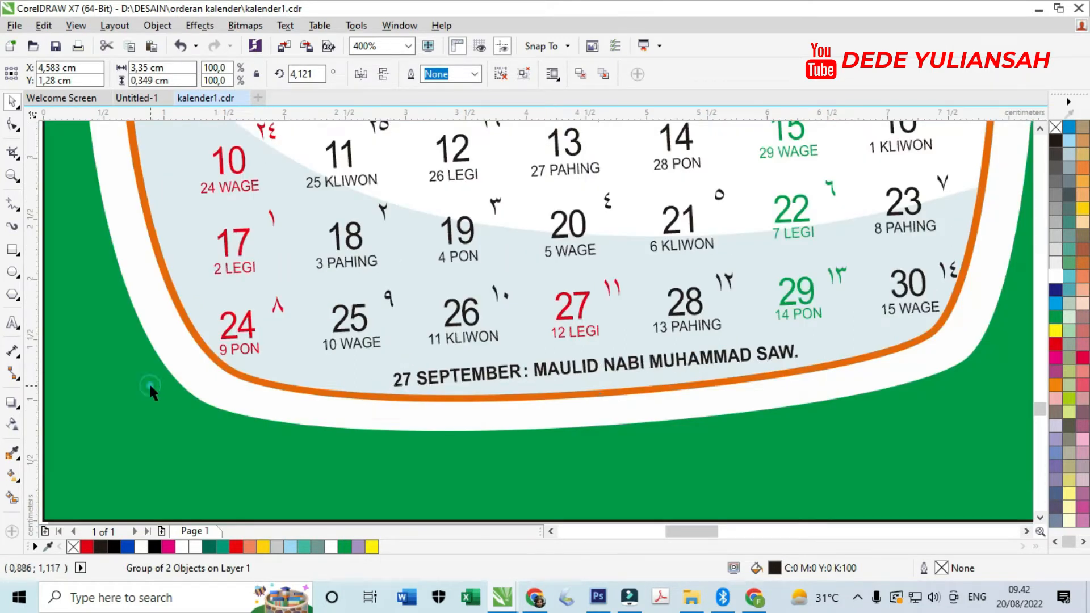
click(149, 383)
click(804, 353)
scroll(805, 358, up, 1)
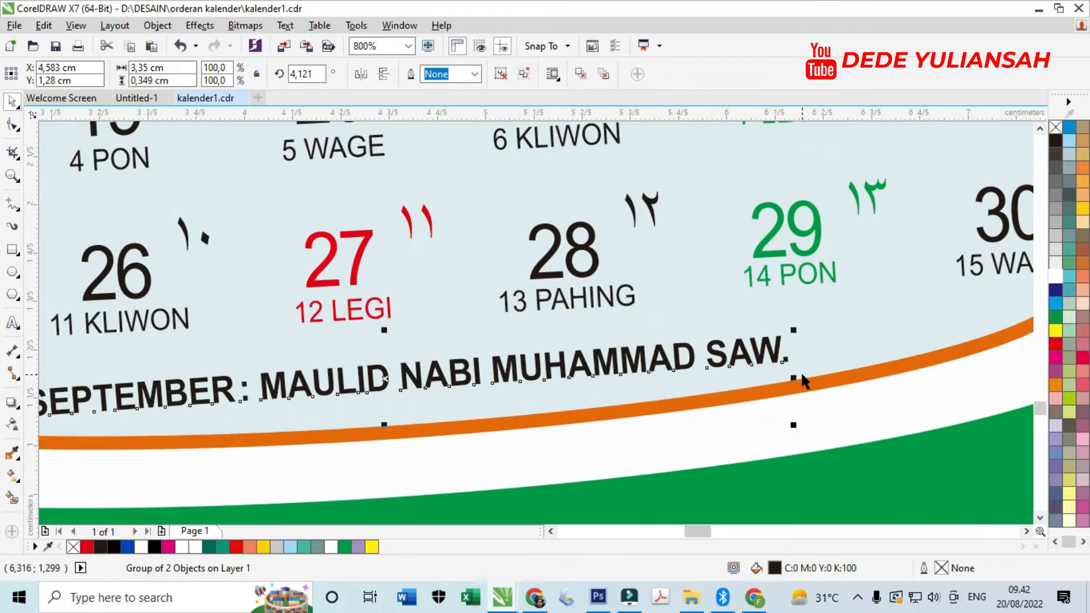
drag(797, 379, 854, 378)
click(1056, 344)
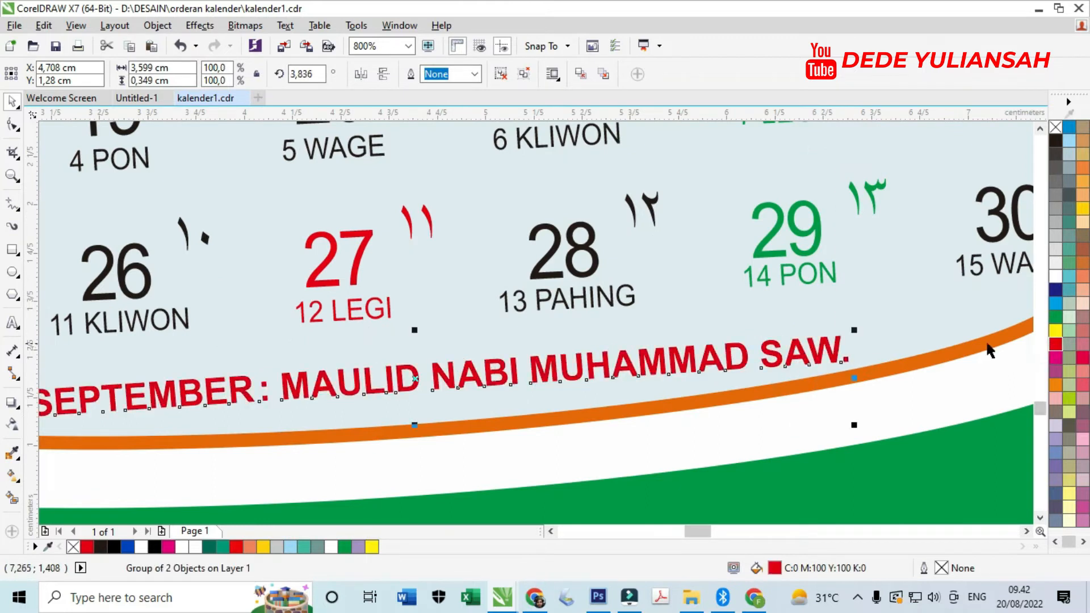
- Shift the red holiday note slightly towards the Minggu side so it sits centred beneath September's dates
scroll(682, 356, down, 2)
scroll(448, 318, up, 2)
drag(454, 310, 409, 318)
scroll(420, 412, down, 2)
scroll(420, 411, down, 3)
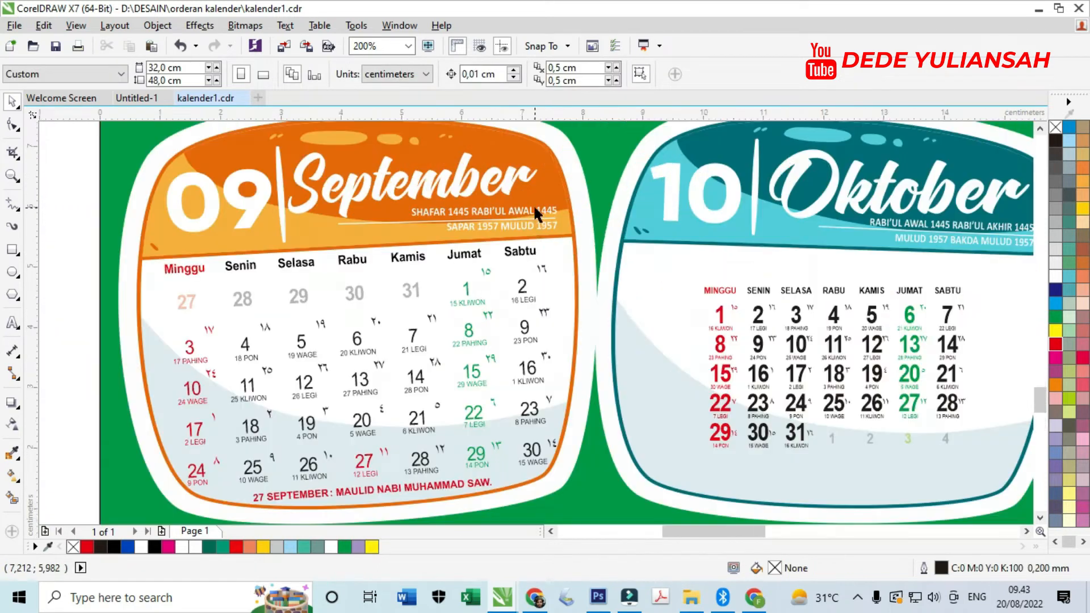
- Select all of September's panel contents, including dates, weekday headings and holiday note, and group them
drag(274, 178, 568, 408)
click(349, 312)
scroll(348, 312, up, 2)
scroll(340, 314, down, 2)
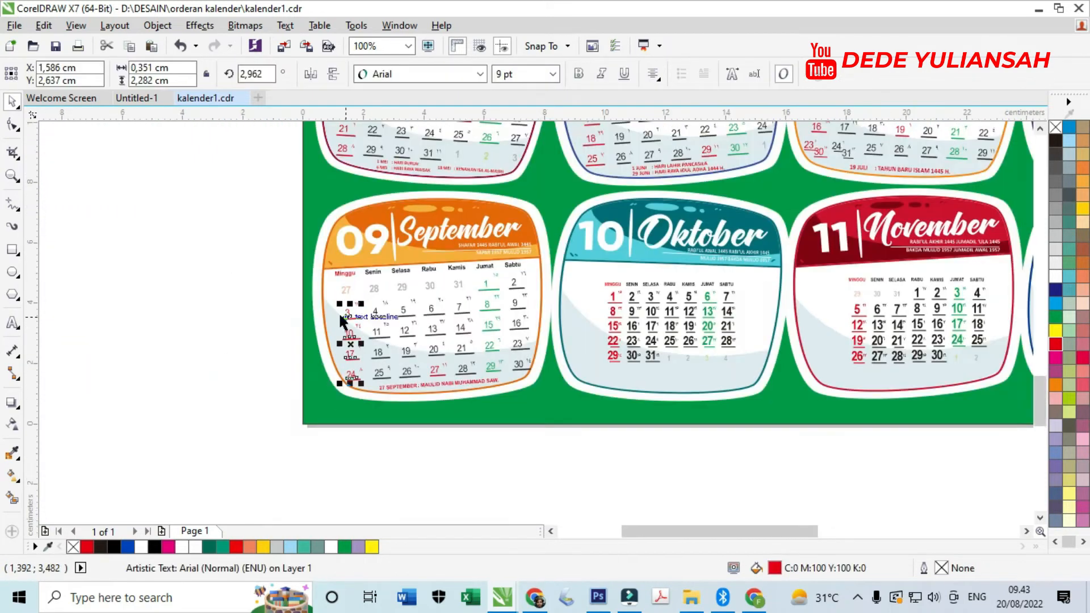
drag(504, 322, 462, 298)
drag(499, 349, 500, 351)
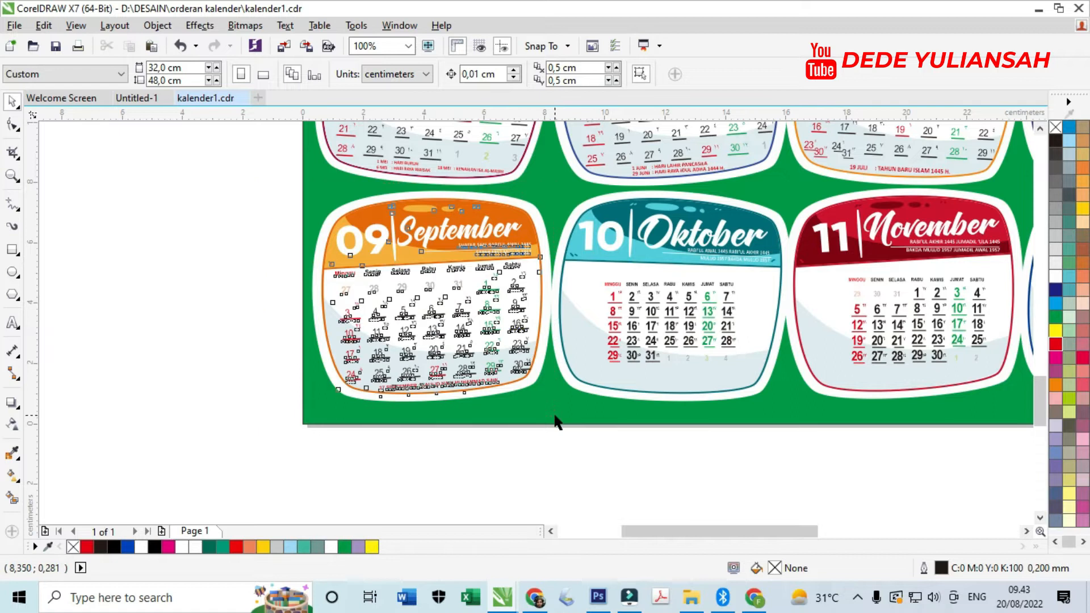
scroll(500, 351, up, 2)
key(ctrl+g)
scroll(499, 351, down, 3)
scroll(498, 349, up, 3)
click(497, 348)
key(ctrl+u)
click(488, 263)
scroll(489, 262, up, 2)
scroll(227, 256, down, 2)
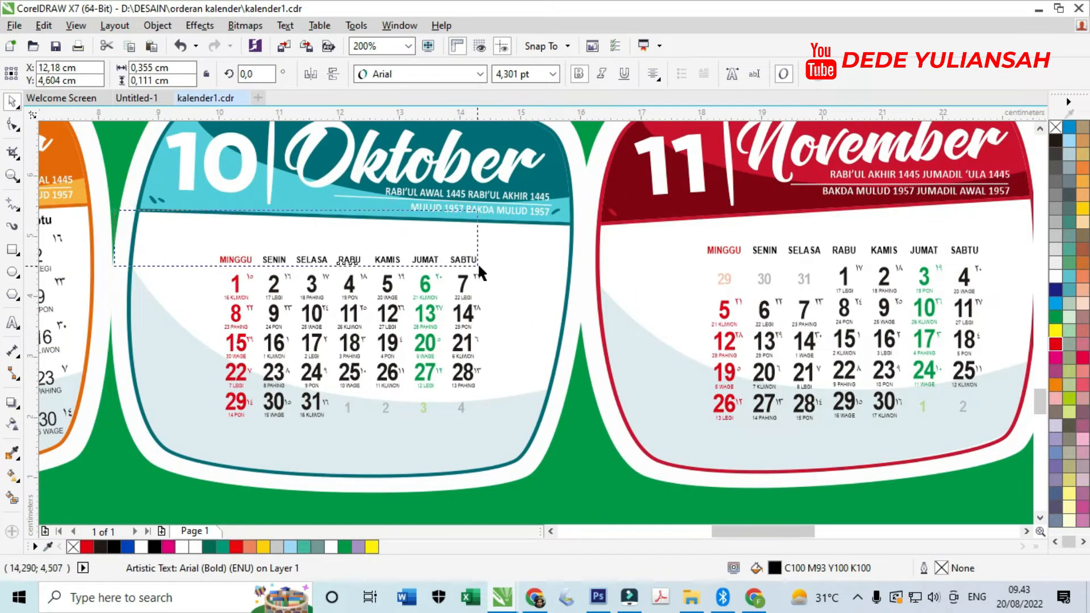
click(285, 25)
click(316, 407)
click(465, 351)
- Group October's weekday headings and dates and enlarge the block to about 6.2 × 4.03 cm inside the panel
scroll(486, 482, down, 2)
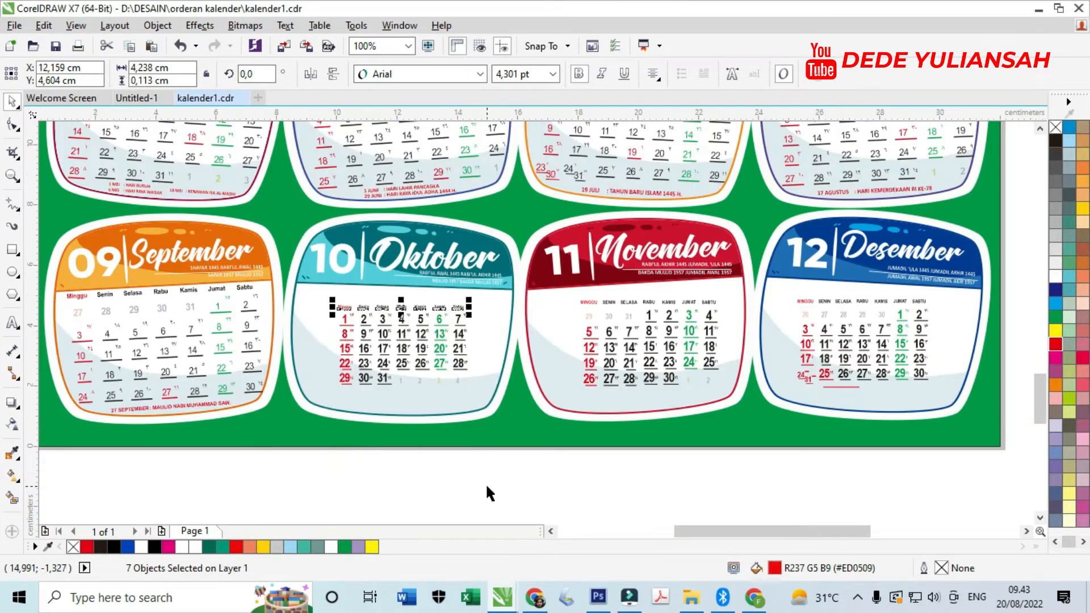
scroll(425, 304, up, 2)
key(ctrl+g)
drag(469, 307, 532, 287)
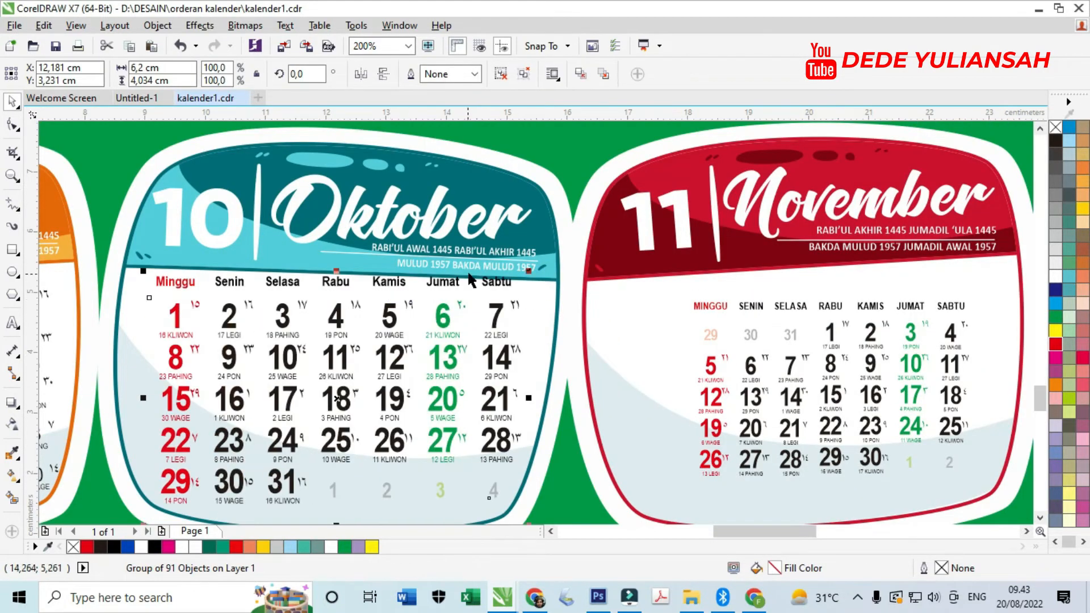
- Rotate October's date block clockwise to about 358° to follow the header's slanted lower edge
scroll(477, 307, up, 2)
scroll(477, 306, down, 2)
scroll(148, 272, up, 2)
drag(151, 290, 158, 280)
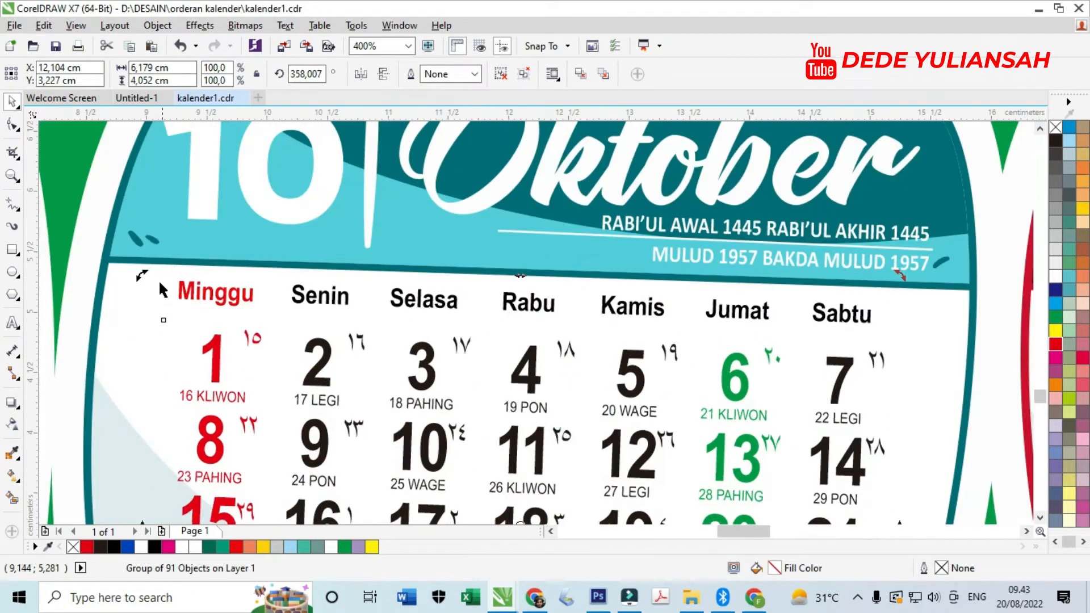
scroll(148, 272, up, 2)
scroll(134, 261, down, 4)
- Stretch October's date block to about 6.69 × 4.08 cm so it fills the width of the panel
scroll(558, 382, up, 3)
drag(587, 392, 616, 392)
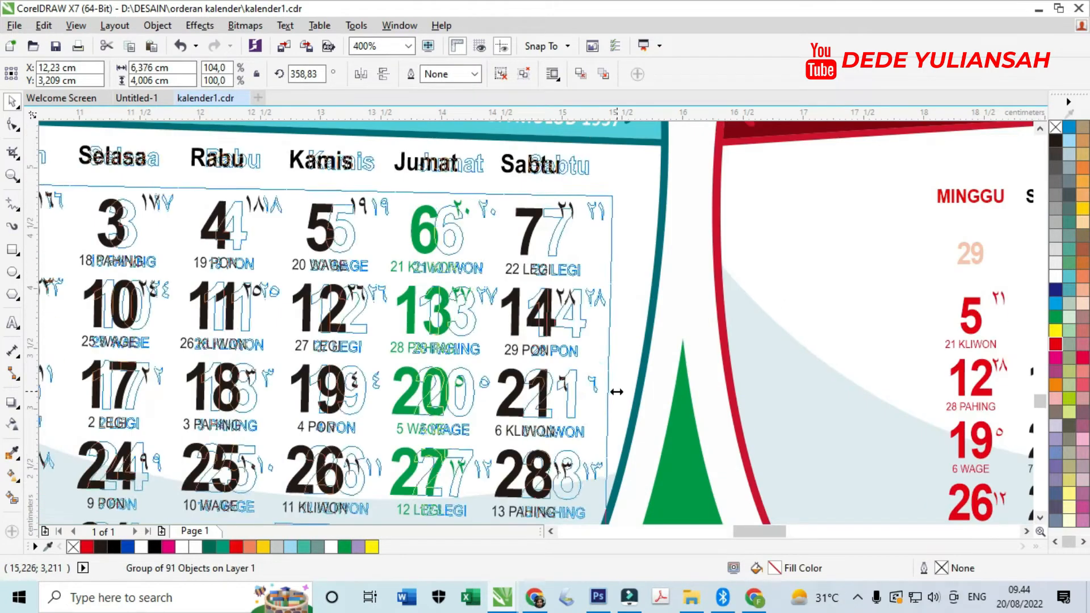
scroll(616, 392, down, 2)
scroll(301, 454, up, 2)
drag(301, 454, 304, 433)
scroll(373, 276, up, 2)
scroll(339, 267, down, 2)
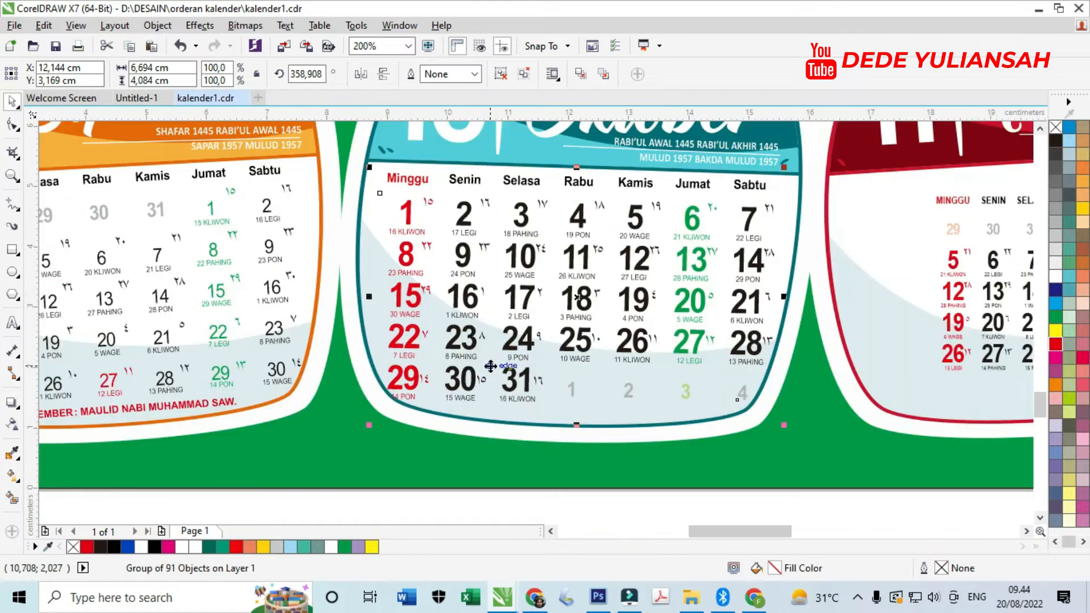
- Tilt October's date block further clockwise to about 357.76° so its headings run parallel to the header
scroll(340, 267, up, 2)
scroll(356, 462, down, 1)
mouse_move(420, 408)
mouse_down()
mouse_move(421, 392)
mouse_move(423, 407)
mouse_up()
click(499, 500)
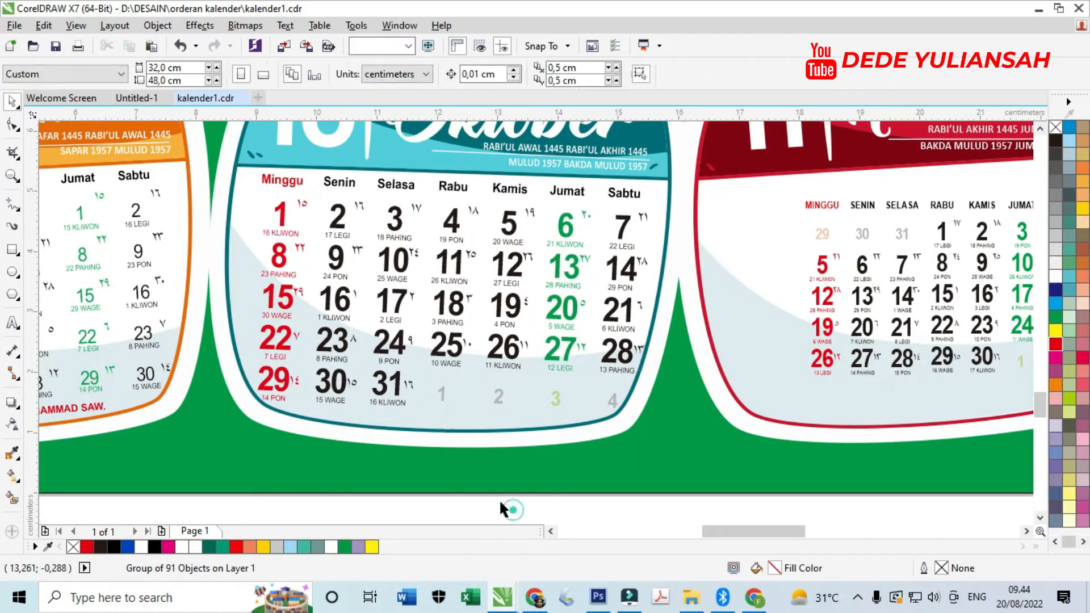
- Select October's seven date-number columns and set their Arial text to 9 pt, without bold
click(299, 398)
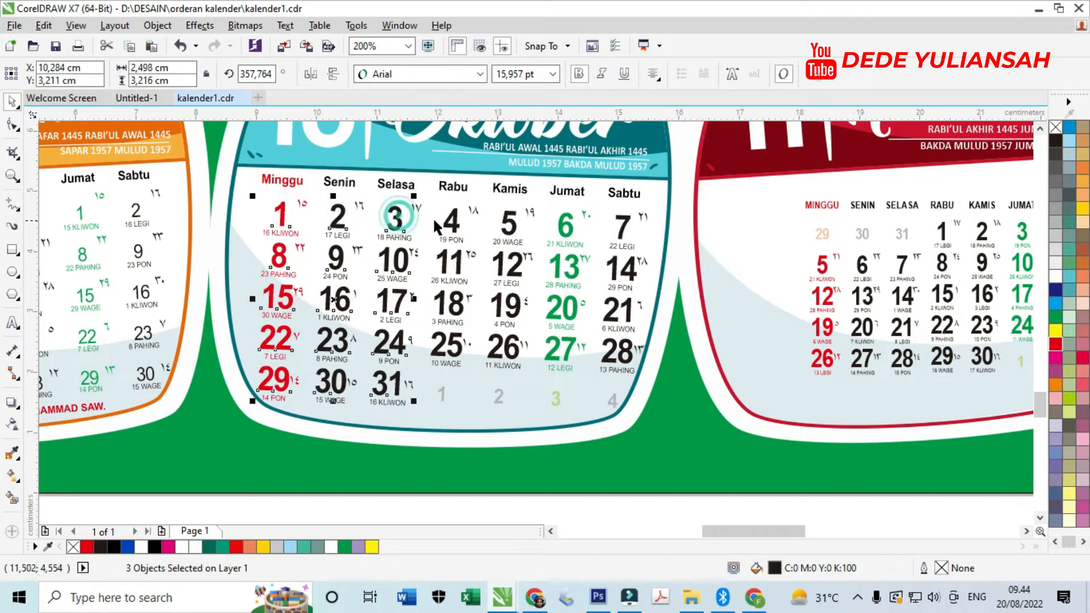
text(9)
key(Return)
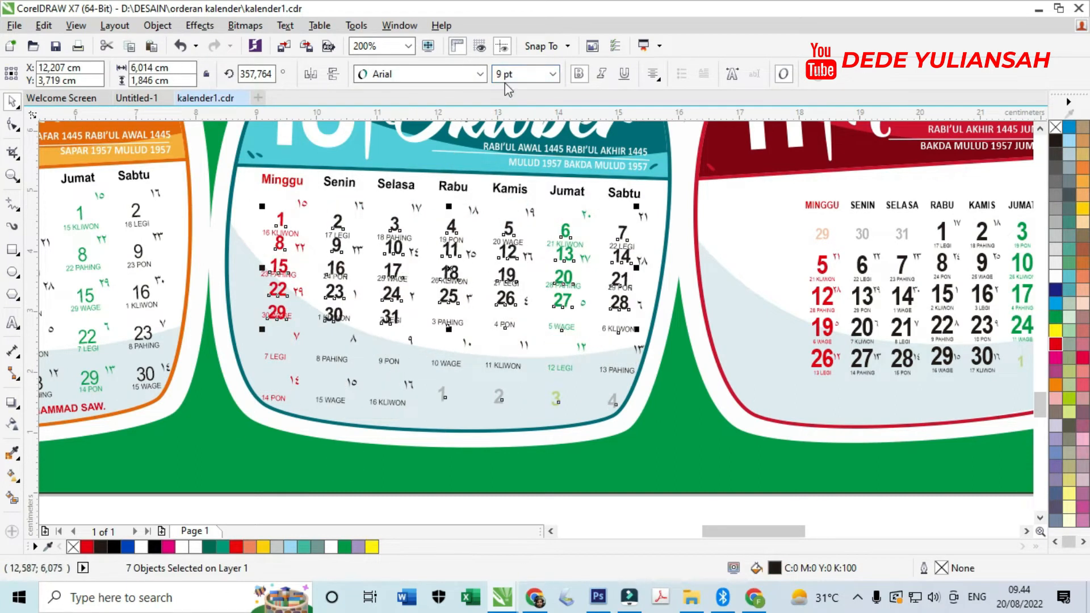
- Increase the line spacing of October's Minggu to Kamis number columns so each date sits above its pasaran label
click(13, 124)
scroll(274, 315, up, 1)
click(287, 276)
drag(254, 330, 259, 492)
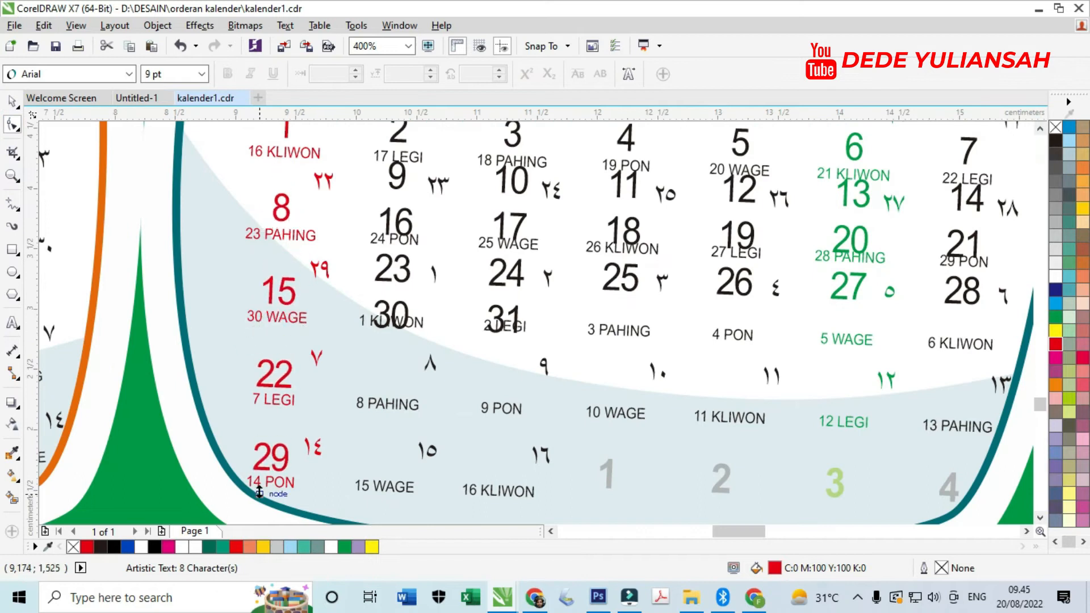
click(391, 289)
drag(363, 334, 361, 481)
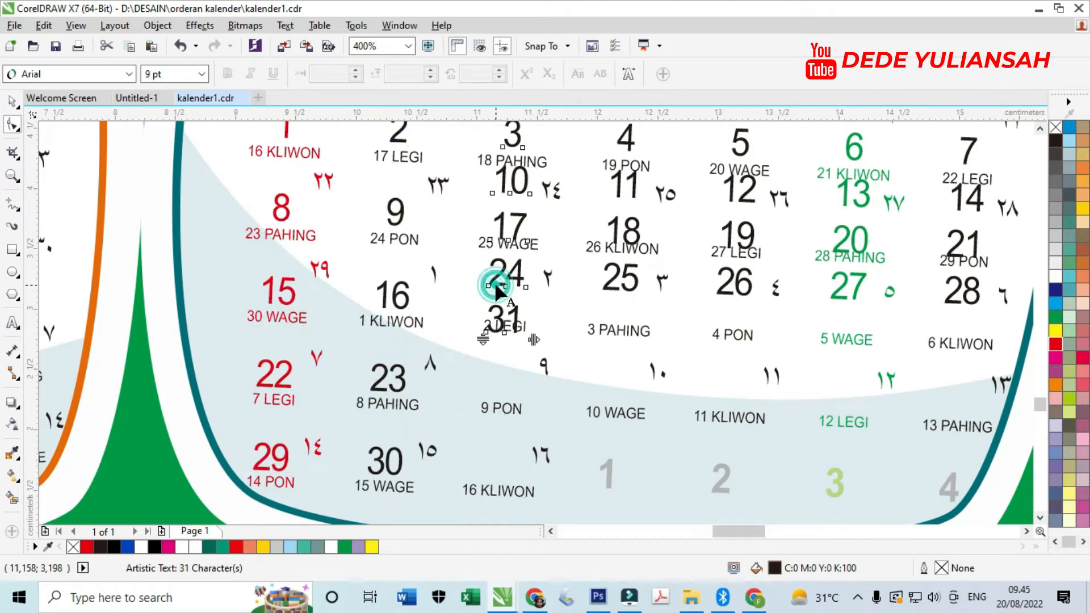
drag(484, 339, 476, 502)
drag(595, 348, 595, 421)
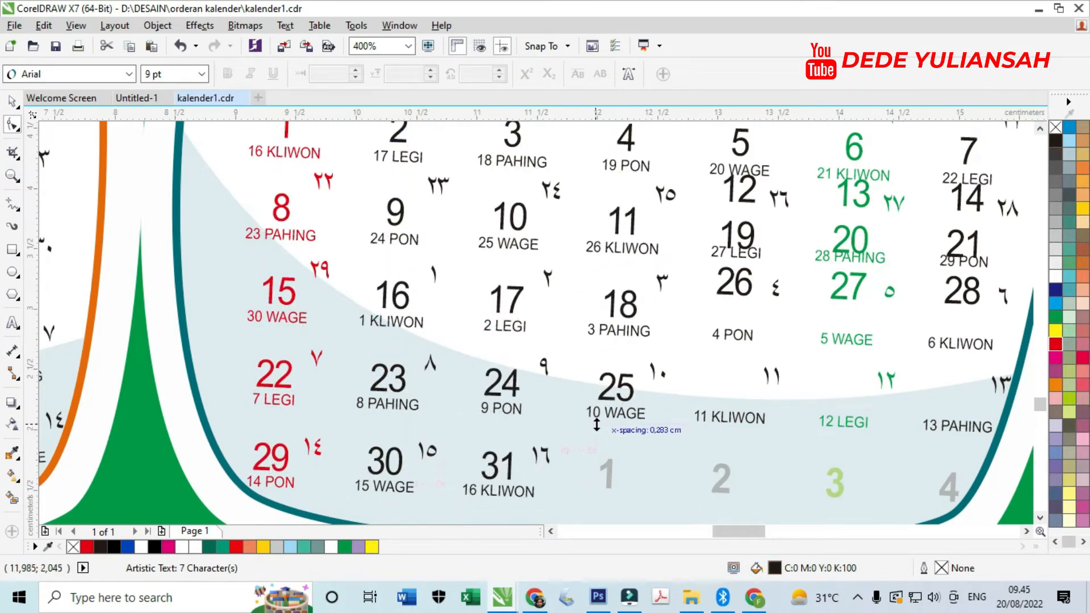
drag(714, 353, 717, 415)
- Increase the line spacing of October's Jumat and Sabtu number columns to align them with their pasaran labels
scroll(608, 294, right, 3)
click(607, 295)
drag(619, 318, 623, 425)
scroll(623, 425, up, 3)
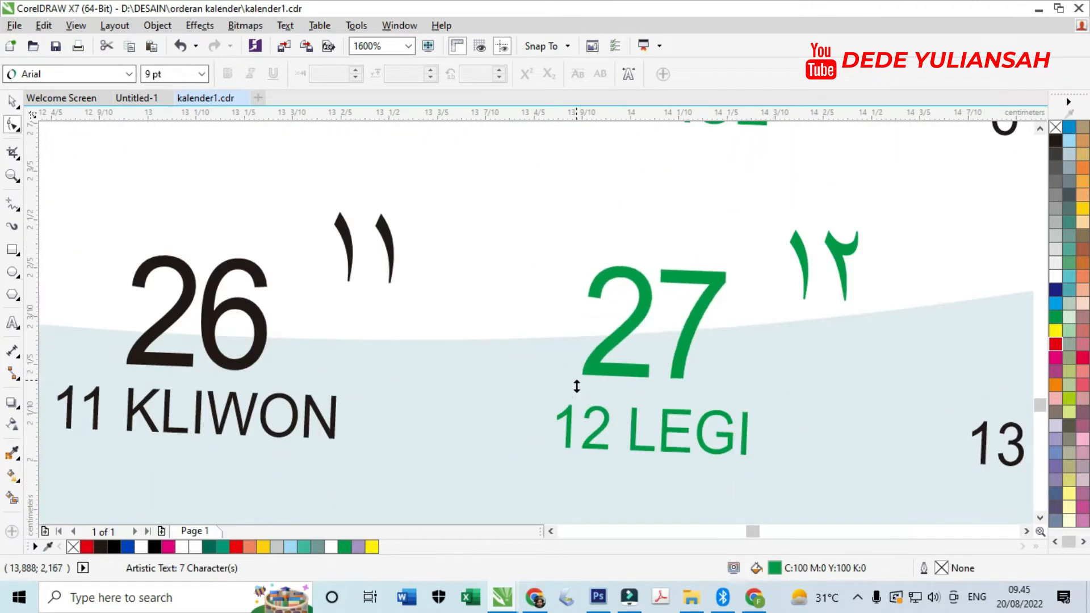
scroll(578, 383, down, 5)
click(650, 250)
scroll(650, 250, up, 2)
drag(645, 280, 657, 407)
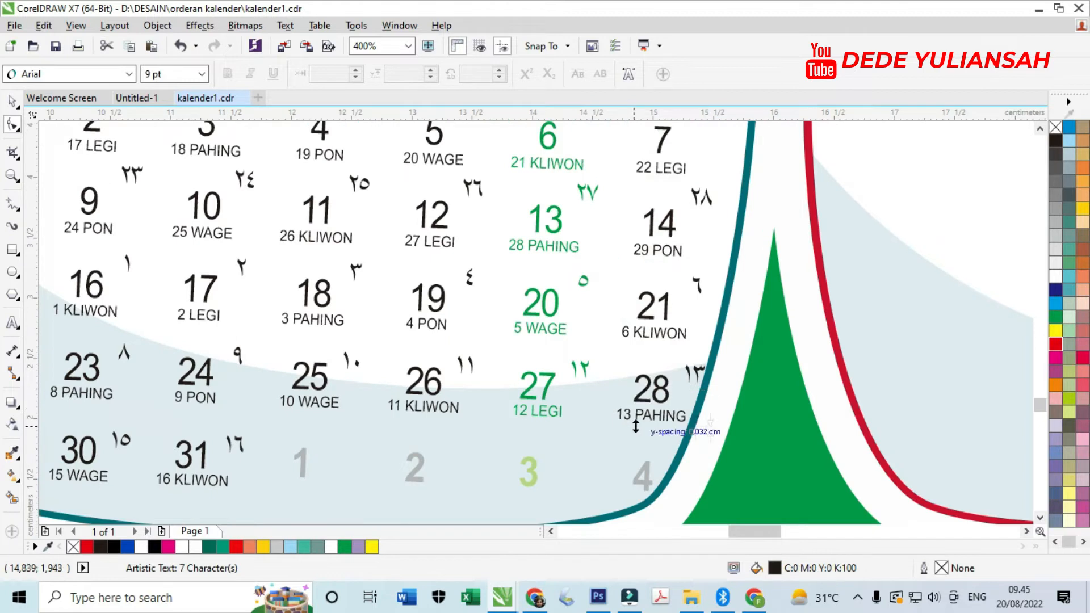
scroll(628, 370, down, 4)
click(22, 102)
- Select the whole October panel together with its dates and weekday headings
scroll(540, 414, down, 2)
scroll(559, 352, up, 4)
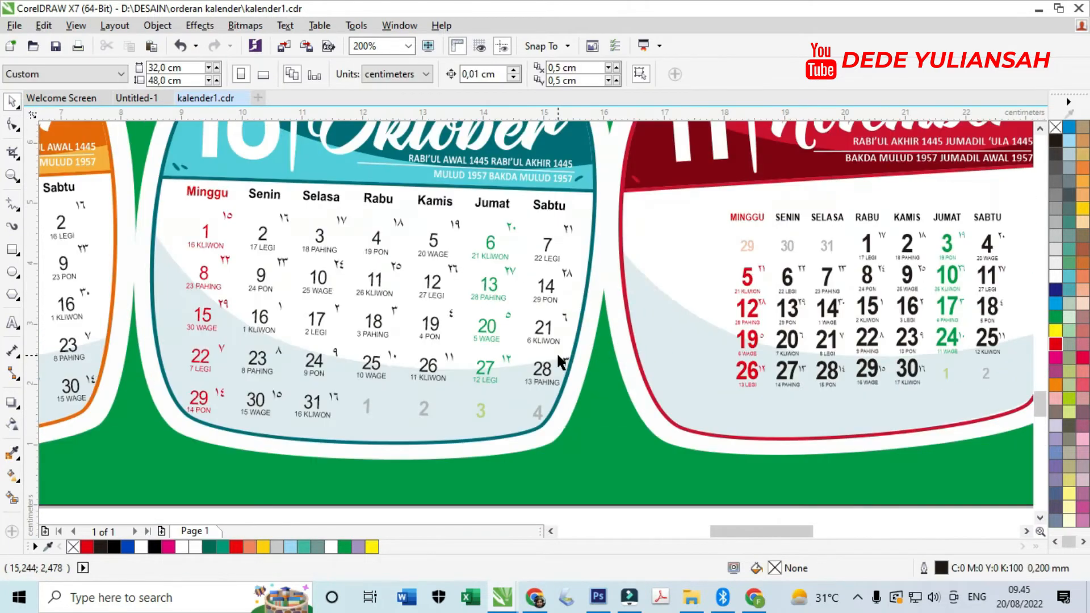
scroll(565, 458, down, 2)
drag(614, 475, 497, 416)
drag(368, 204, 367, 203)
drag(594, 472, 338, 186)
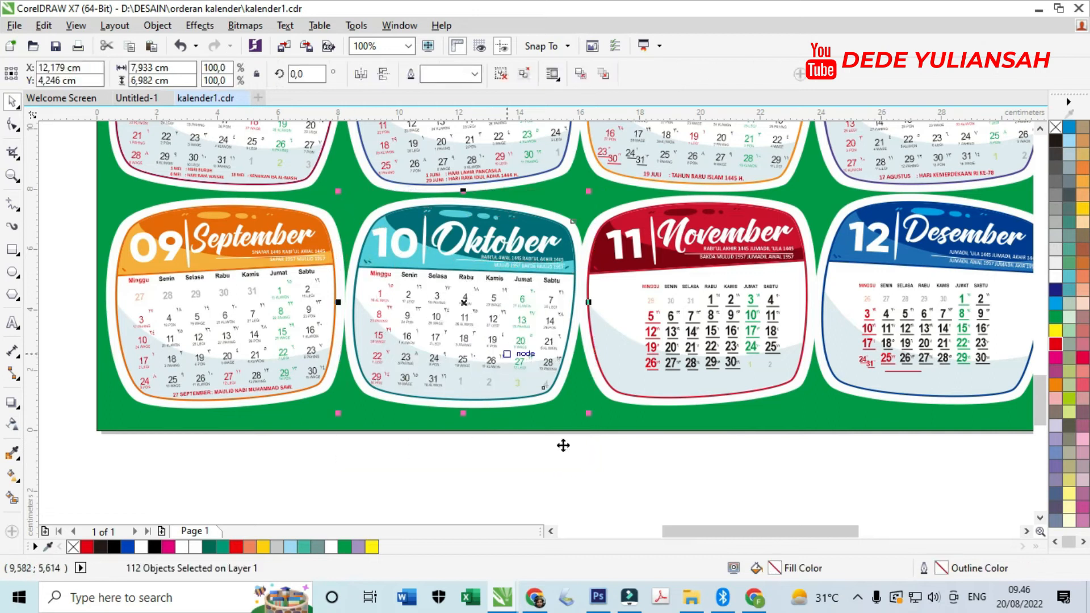
scroll(752, 283, up, 2)
click(608, 314)
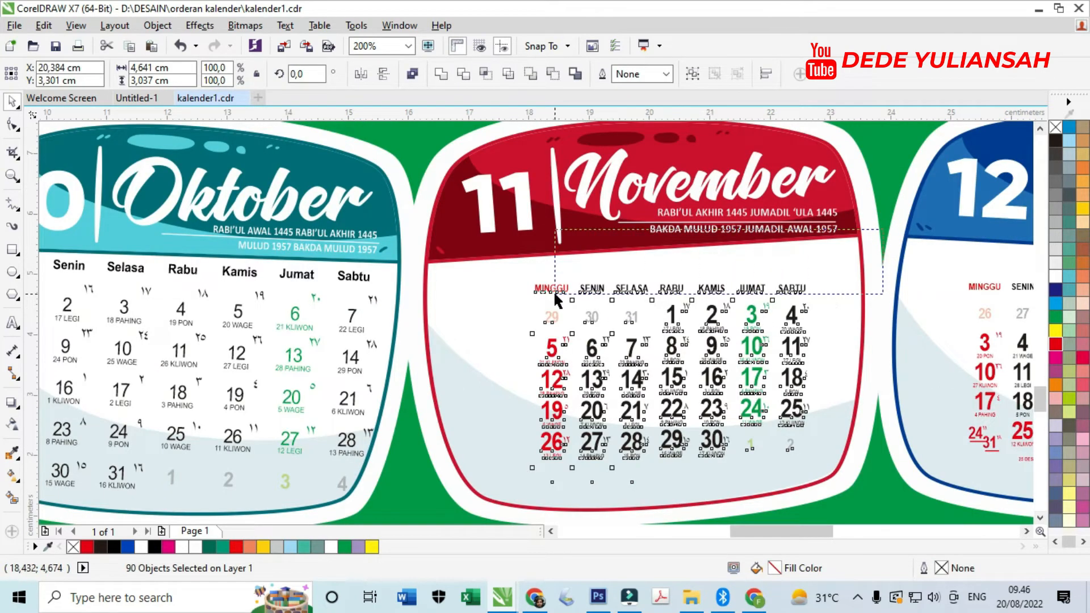
drag(555, 294, 554, 296)
click(285, 25)
click(365, 477)
click(468, 350)
- Place November's grouped headings and dates below the header, enlarged to about 5.94 × 4.02 cm and rotated about 2.17°
scroll(645, 485, down, 2)
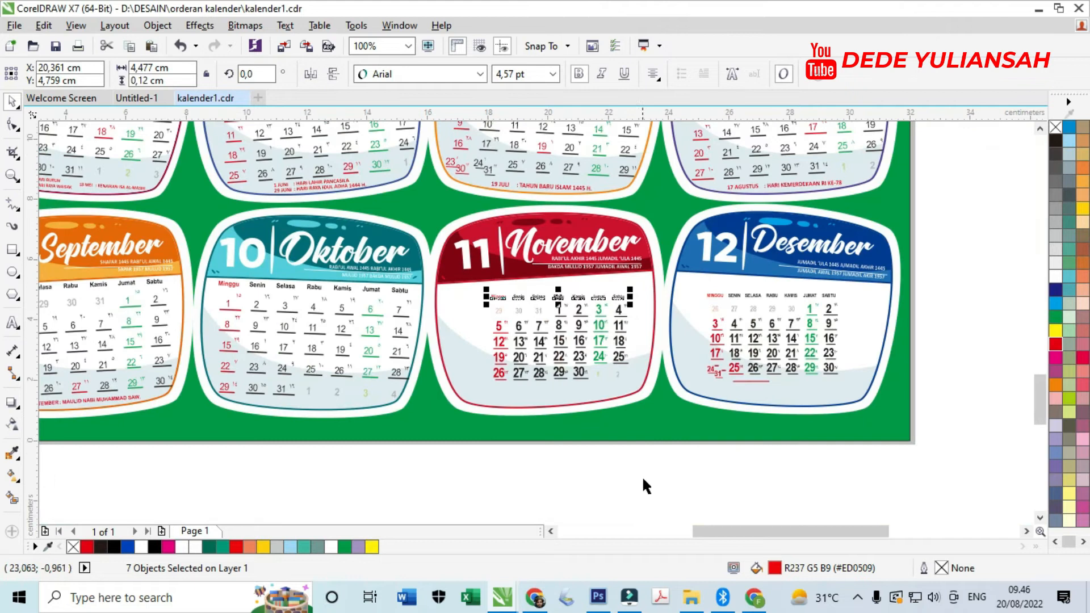
click(522, 285)
scroll(522, 285, up, 2)
drag(534, 352, 526, 330)
click(639, 310)
drag(651, 277, 704, 224)
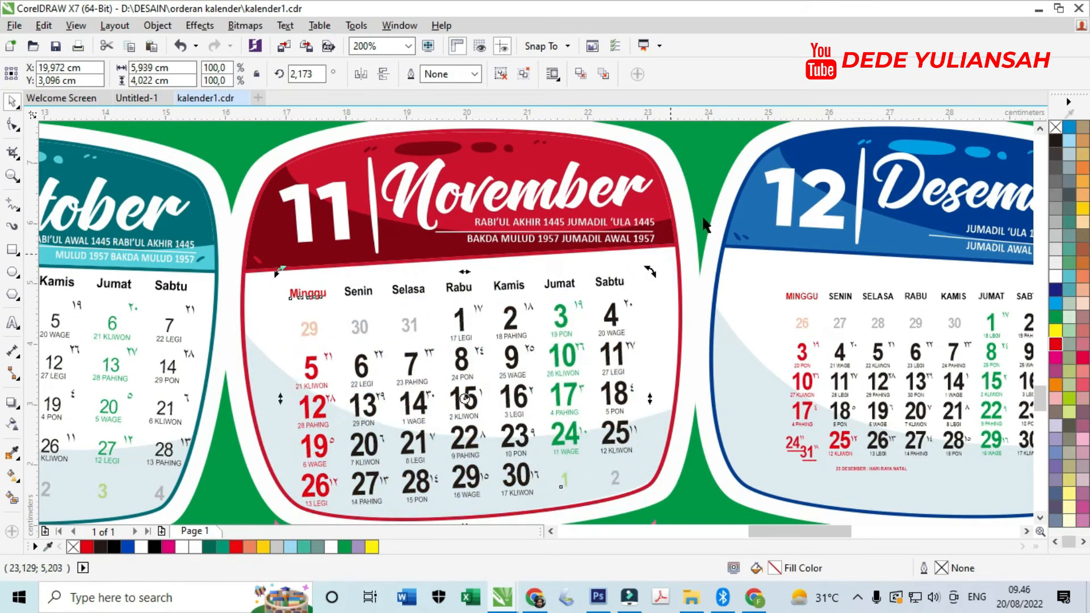
- Enlarge November's date block and rotate it further counterclockwise to match the slanted red header and fill the panel
scroll(646, 272, up, 1)
scroll(647, 273, down, 1)
drag(651, 271, 669, 245)
scroll(676, 248, up, 1)
scroll(669, 246, down, 2)
click(589, 460)
scroll(650, 324, up, 1)
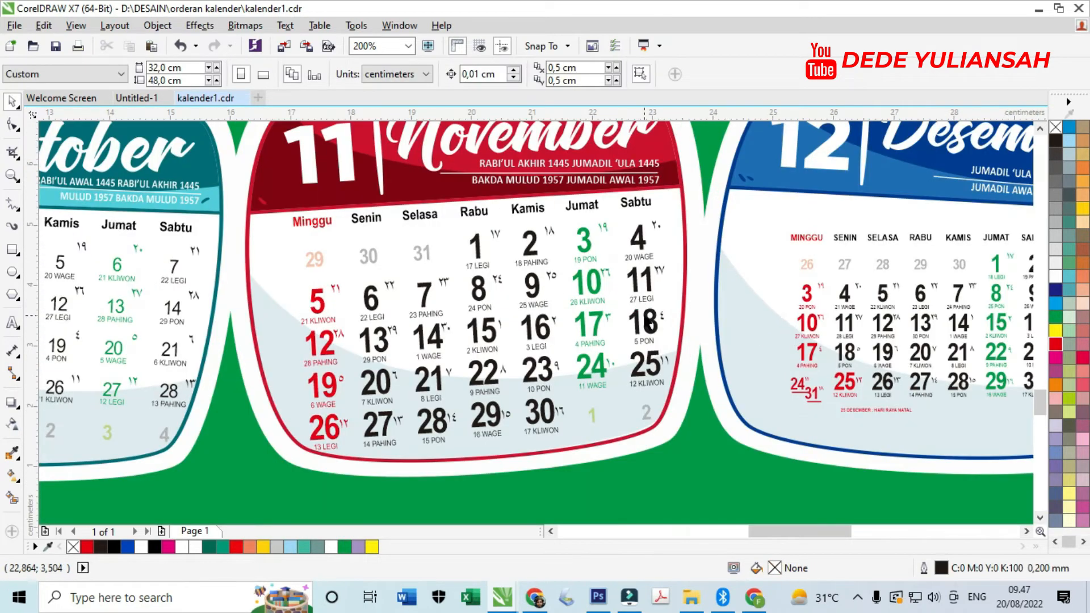
- Fine-tune November's date block to about 6.51 × 4.44 cm at about 3.32° within the panel outline
click(649, 324)
scroll(295, 320, up, 1)
scroll(334, 448, down, 1)
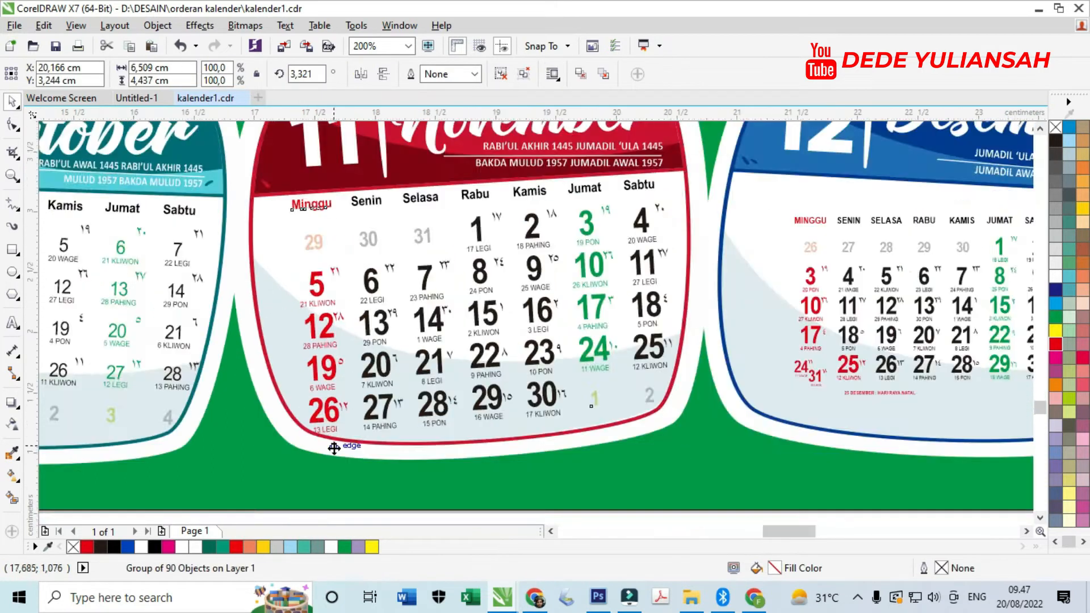
scroll(638, 286, up, 2)
scroll(640, 268, down, 3)
- Select November's seven date-number columns and set their Arial text to 9 pt, without bold
ctrl+click(445, 267)
scroll(467, 267, up, 1)
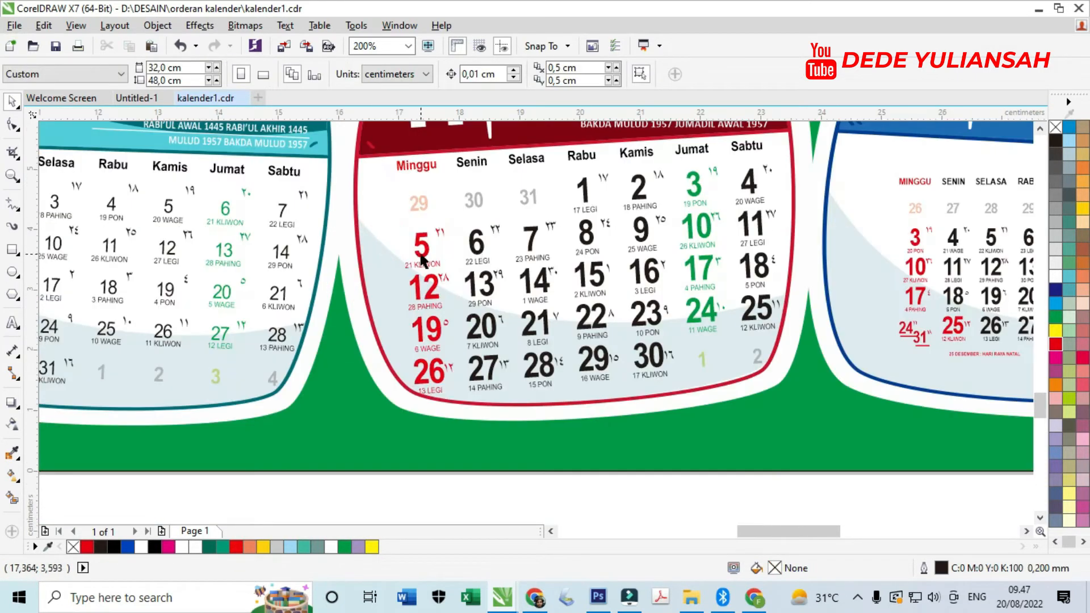
ctrl+shift+click(476, 243)
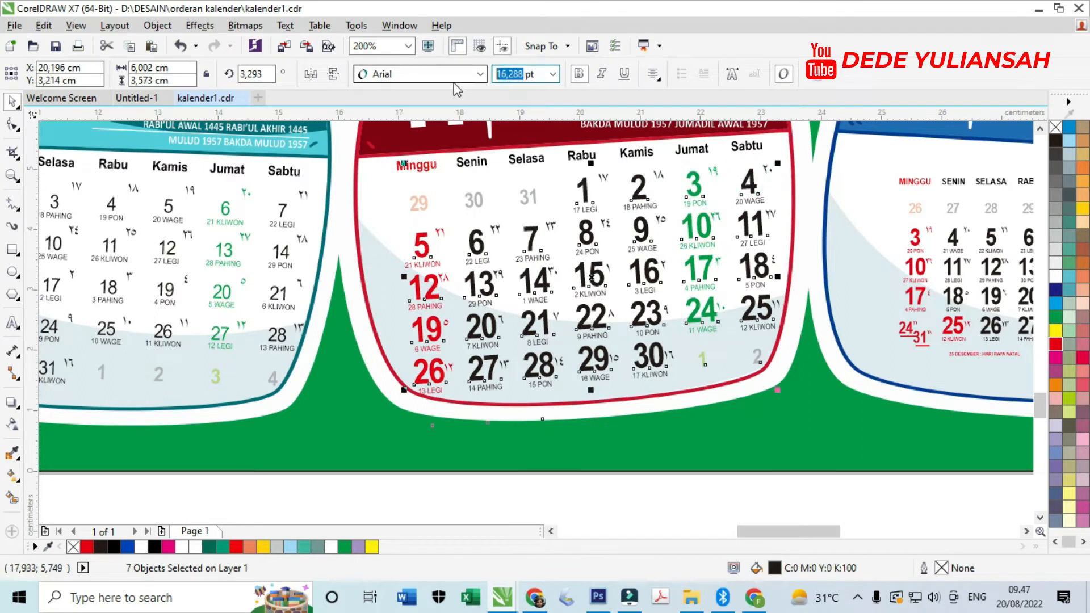
text(9)
key(Return)
- Increase the line spacing of November's Minggu to Rabu number columns so each date sits above its pasaran label
click(12, 124)
click(432, 295)
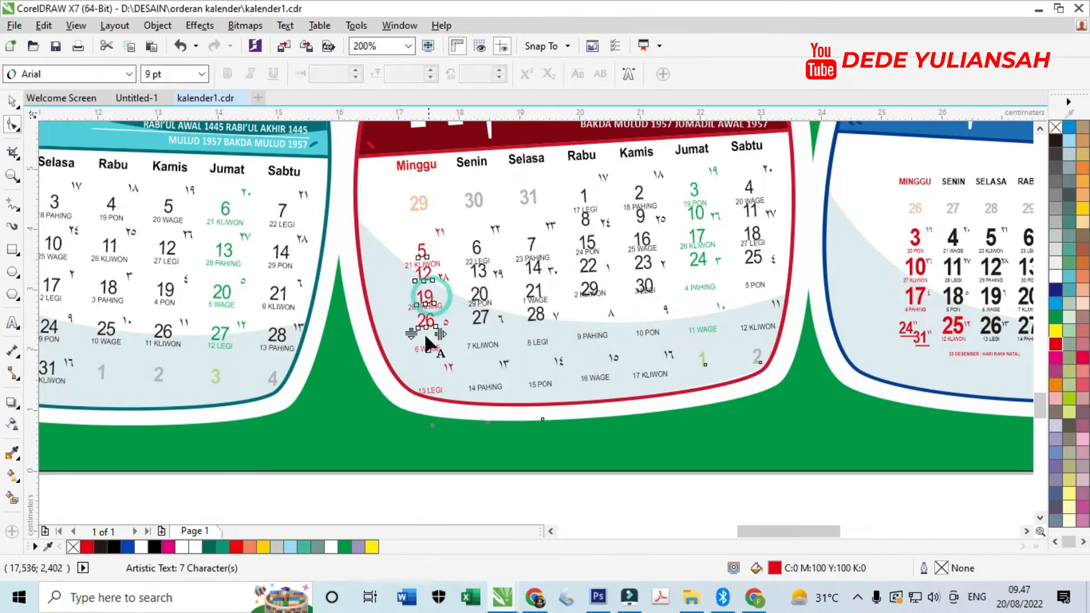
scroll(454, 386, up, 1)
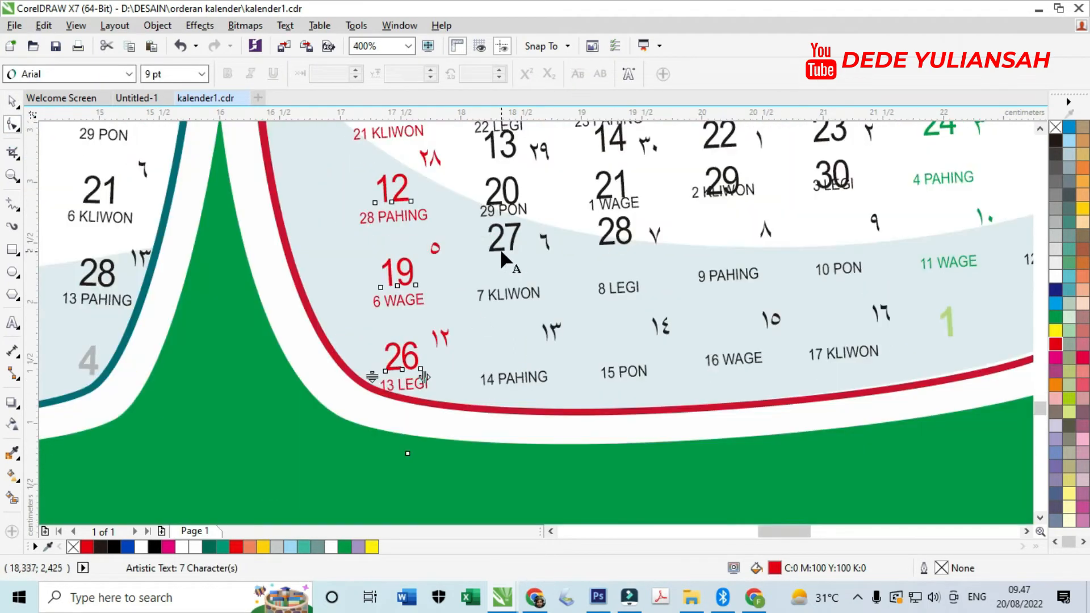
click(612, 245)
drag(600, 253, 616, 377)
drag(698, 208, 725, 368)
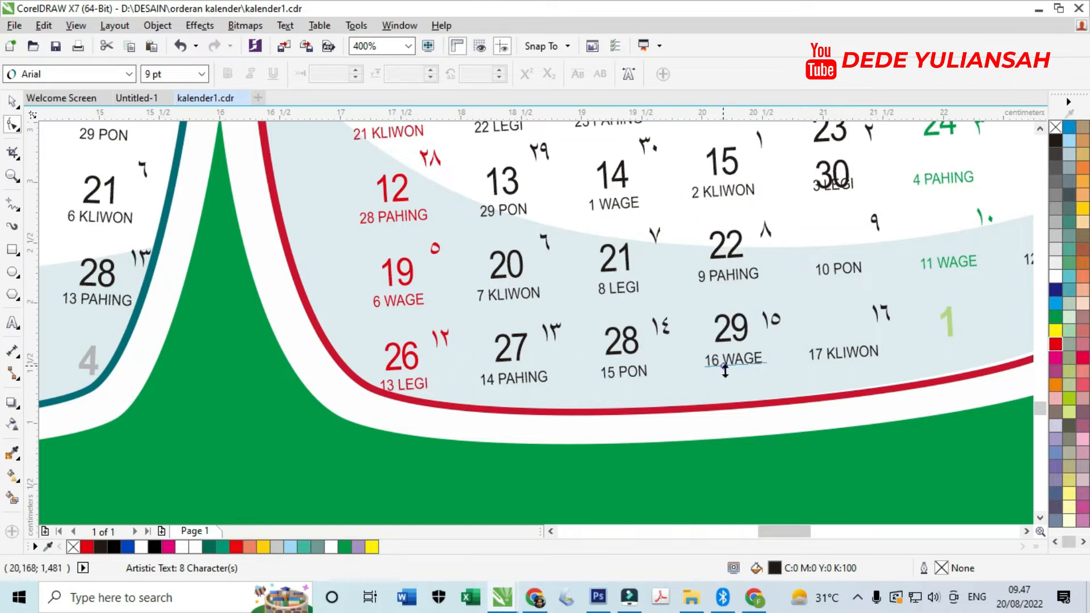
- Increase the line spacing of November's Kamis, Jumat and Sabtu number columns to align them with their pasaran labels
scroll(653, 241, right, 3)
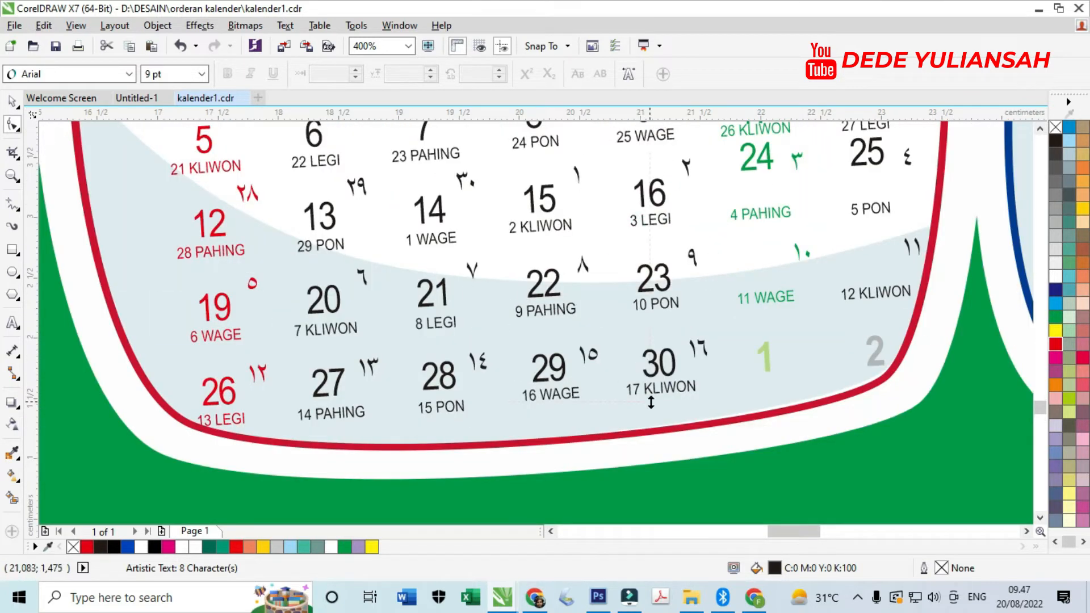
scroll(649, 396, down, 1)
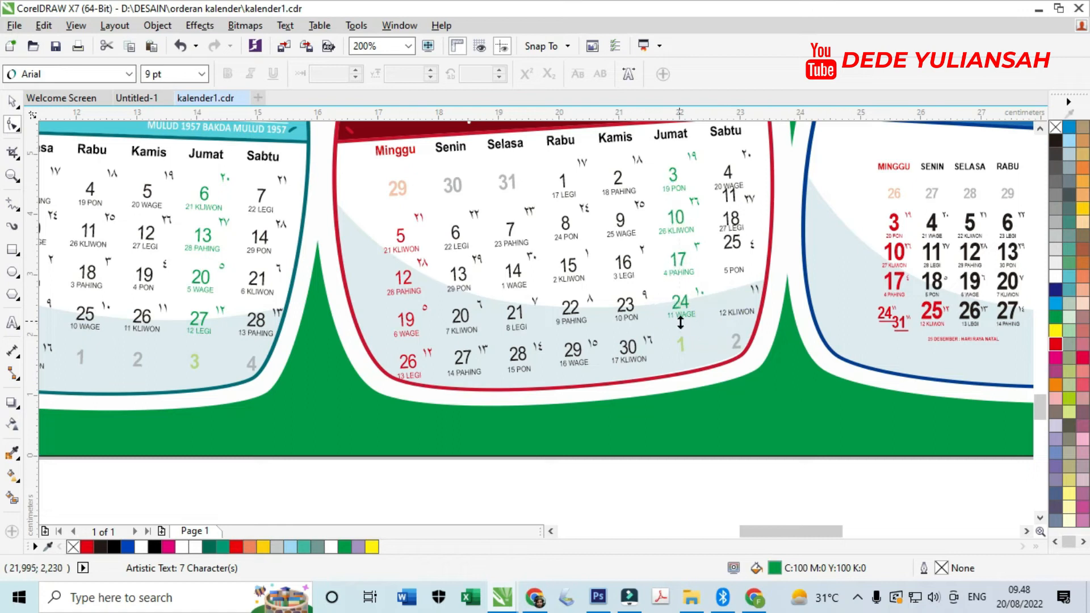
scroll(681, 322, up, 1)
drag(761, 216, 739, 367)
scroll(735, 369, down, 1)
key(space)
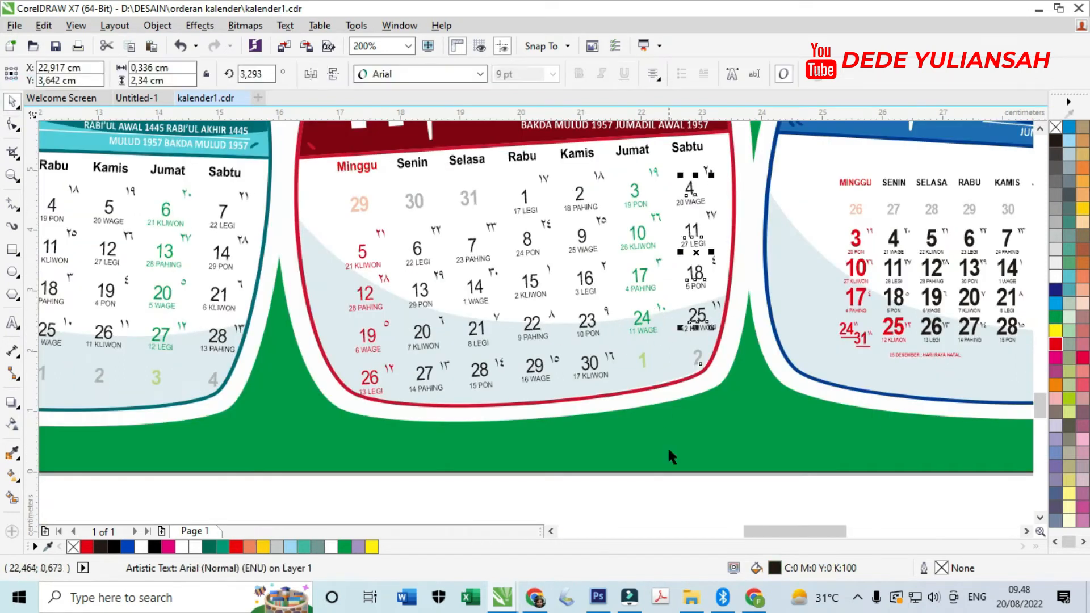
- Select November's date block and refit it to about 6.58 × 4.39 cm at about 3.25° within the panel outline
click(763, 502)
scroll(701, 367, up, 2)
scroll(731, 407, down, 2)
scroll(730, 407, down, 1)
drag(756, 468, 532, 272)
scroll(532, 272, up, 2)
scroll(433, 402, up, 1)
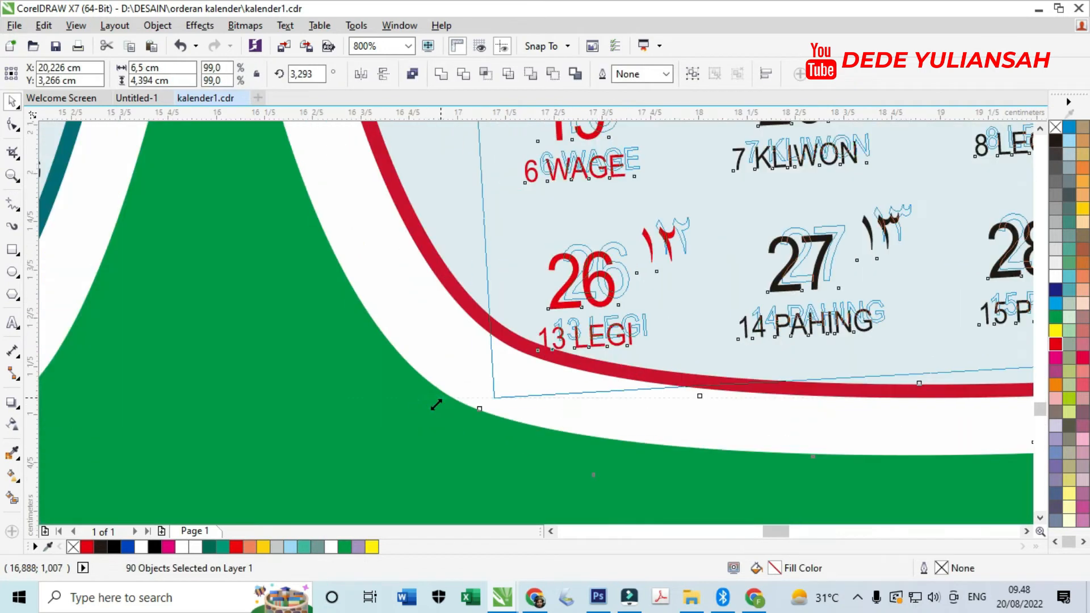
scroll(454, 341, down, 2)
scroll(413, 272, up, 2)
drag(413, 273, 393, 273)
scroll(446, 254, down, 2)
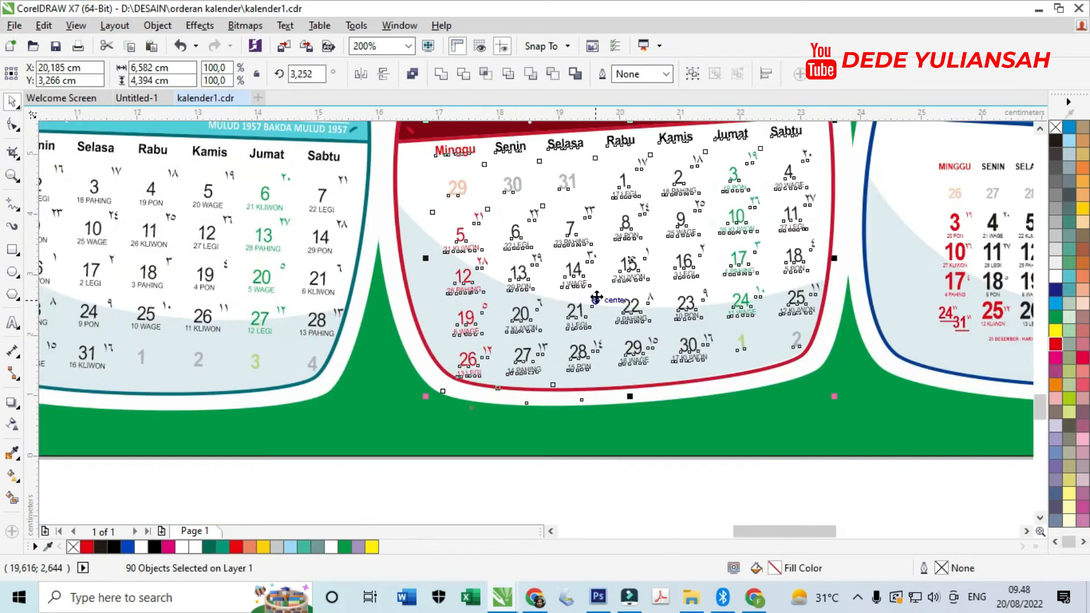
- Enlarge November's date block slightly to about 6.62 × 4.42 cm within the red outline
scroll(596, 298, down, 1)
scroll(654, 216, up, 1)
scroll(627, 478, up, 3)
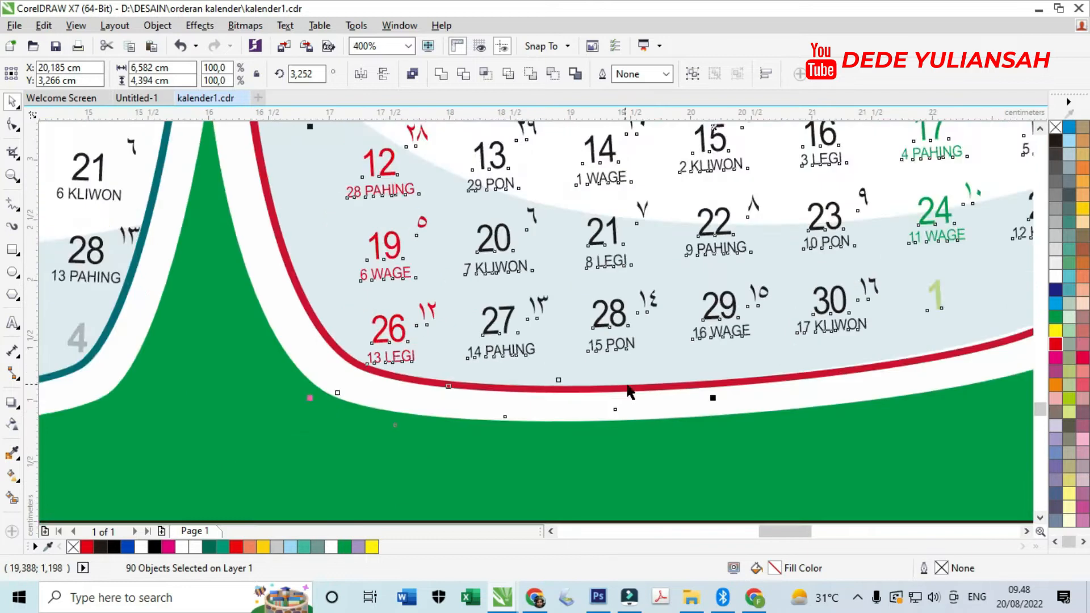
drag(333, 390, 244, 415)
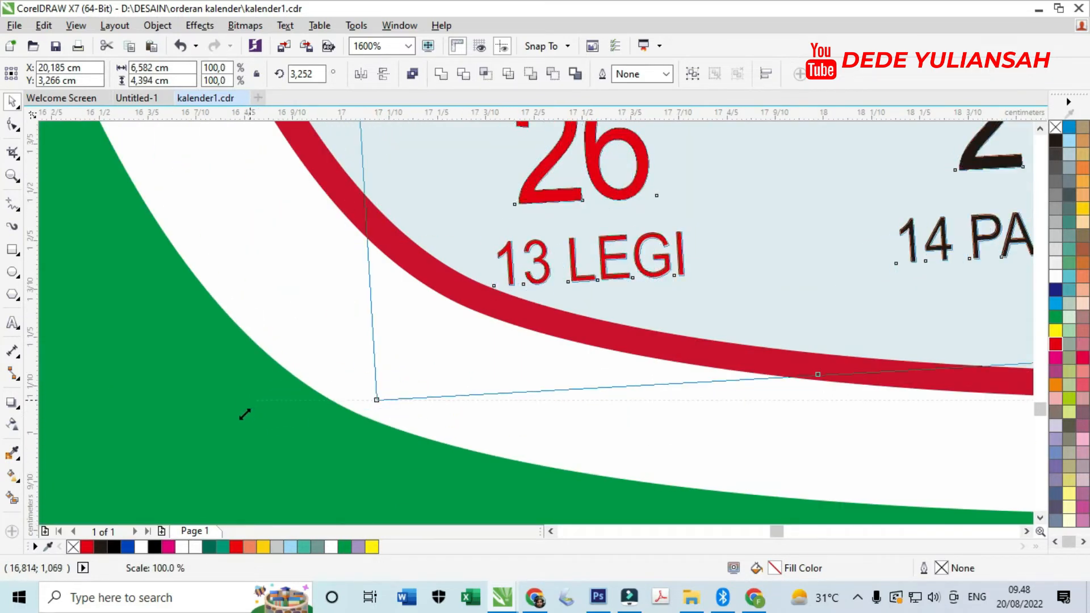
scroll(261, 412, down, 3)
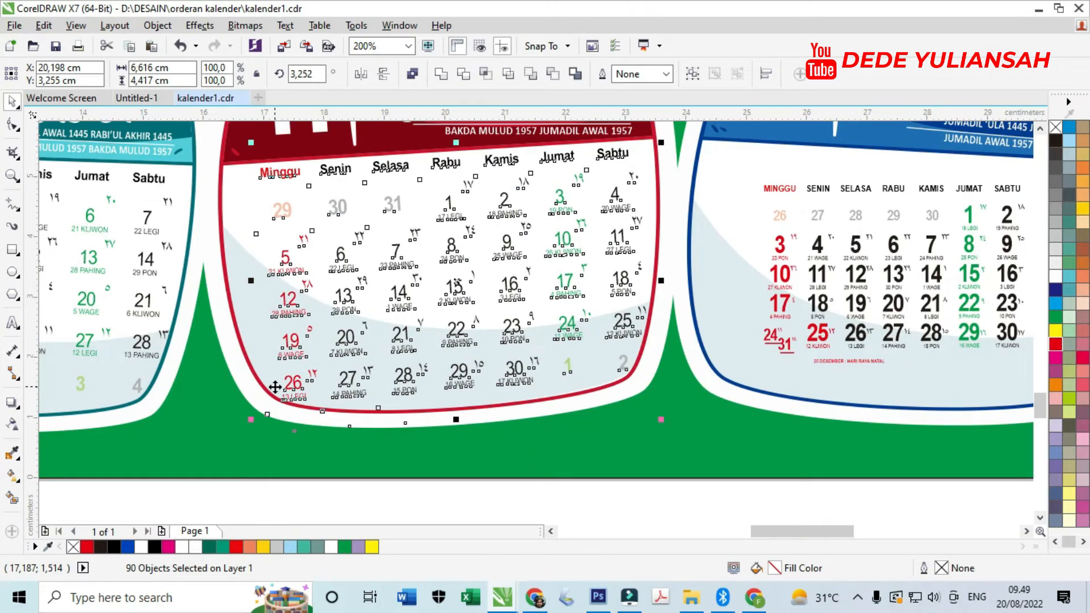
scroll(275, 387, up, 1)
scroll(352, 466, down, 2)
- Select November's seven weekday headings from Minggu to Sabtu
click(377, 511)
click(380, 287)
scroll(379, 288, up, 2)
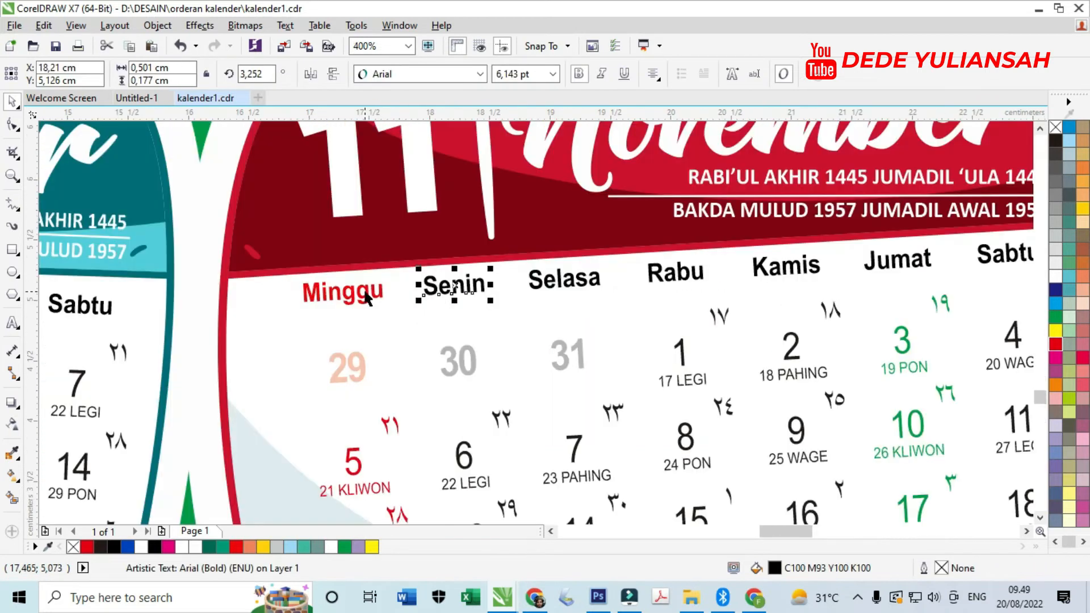
shift+click(897, 259)
scroll(610, 292, down, 1)
scroll(609, 291, up, 1)
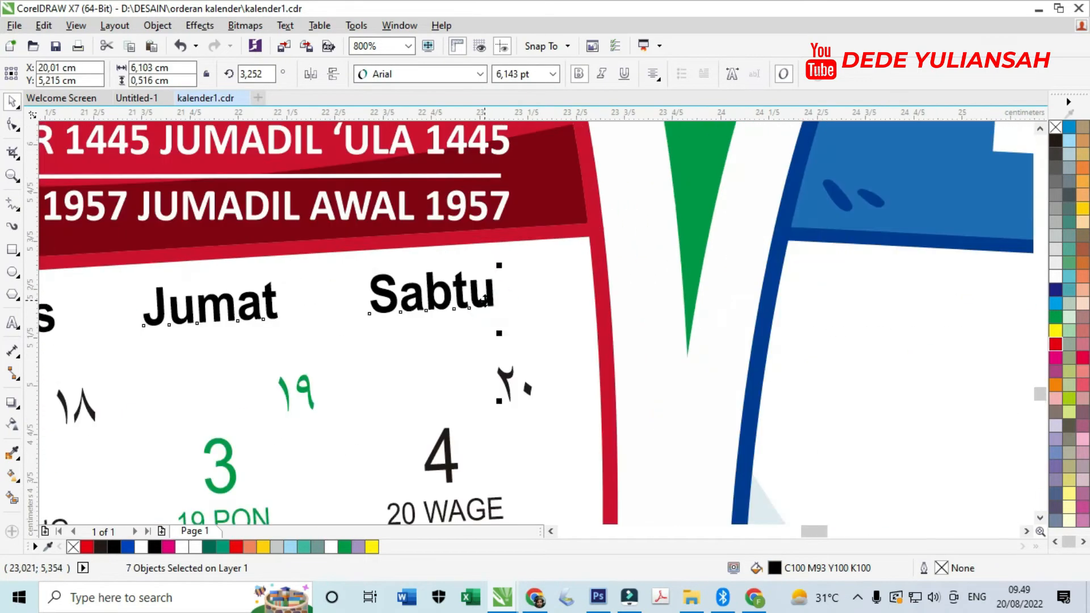
shift+click(1005, 254)
scroll(594, 484, down, 2)
- Select the whole November panel with its dates and group all its objects
drag(589, 476, 329, 192)
key(g)
key(space)
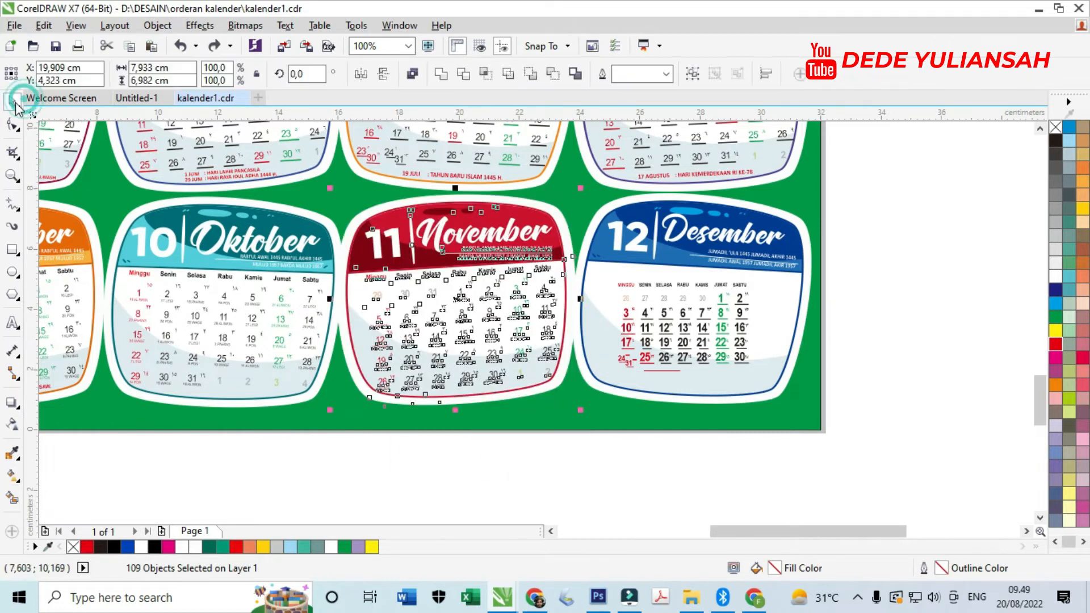
key(ctrl+g)
scroll(895, 298, up, 2)
click(905, 323)
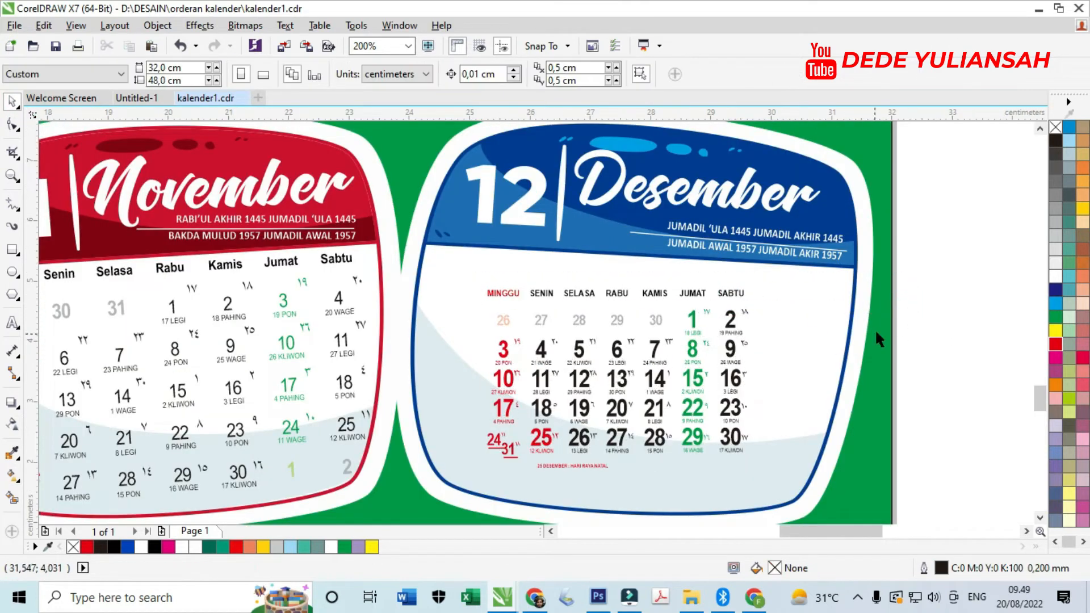
- Change December's seven weekday headings from all capitals to title case
drag(801, 302, 482, 283)
click(285, 25)
click(323, 410)
click(470, 351)
- Fit December's dates and weekday headings to the slanted panel at about 5.76 × 3.99 cm and group them
drag(454, 483, 797, 271)
click(761, 318)
key(ctrl+g)
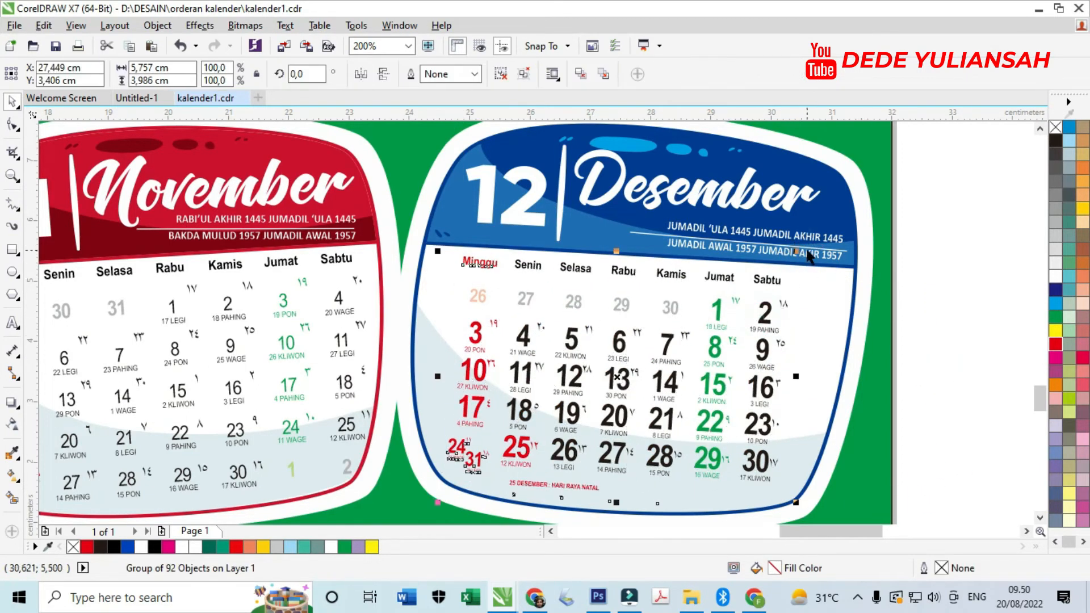
- Enlarge December's grouped date block to about 6.30 × 4.36 cm to fill the panel outline
scroll(471, 257, up, 2)
scroll(471, 257, down, 2)
scroll(471, 257, up, 2)
scroll(471, 257, down, 3)
scroll(424, 518, up, 4)
scroll(505, 372, down, 3)
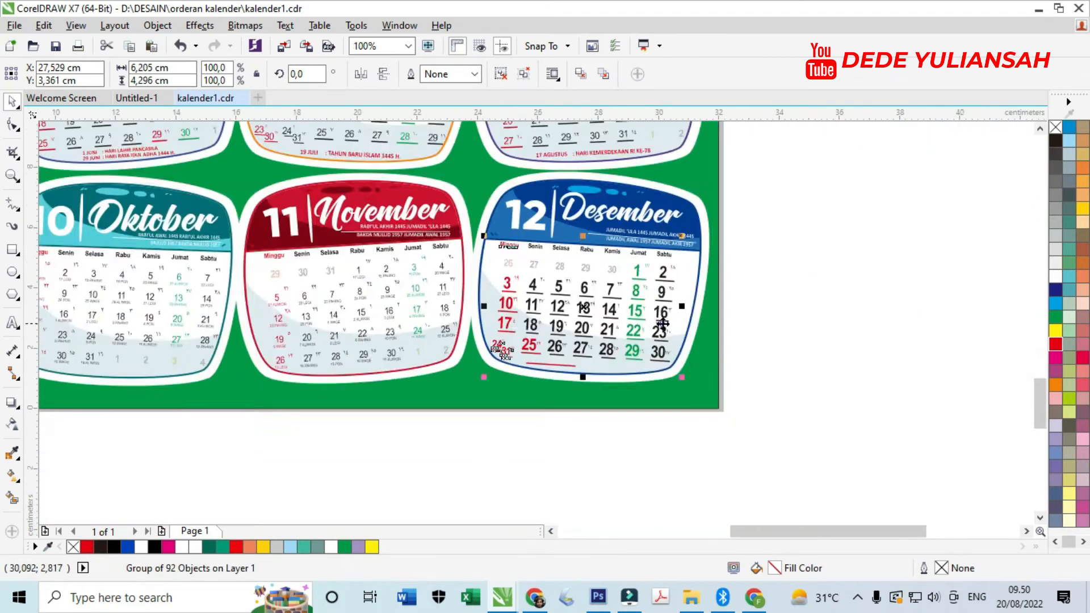
scroll(664, 402, up, 2)
scroll(682, 411, down, 1)
scroll(738, 372, up, 2)
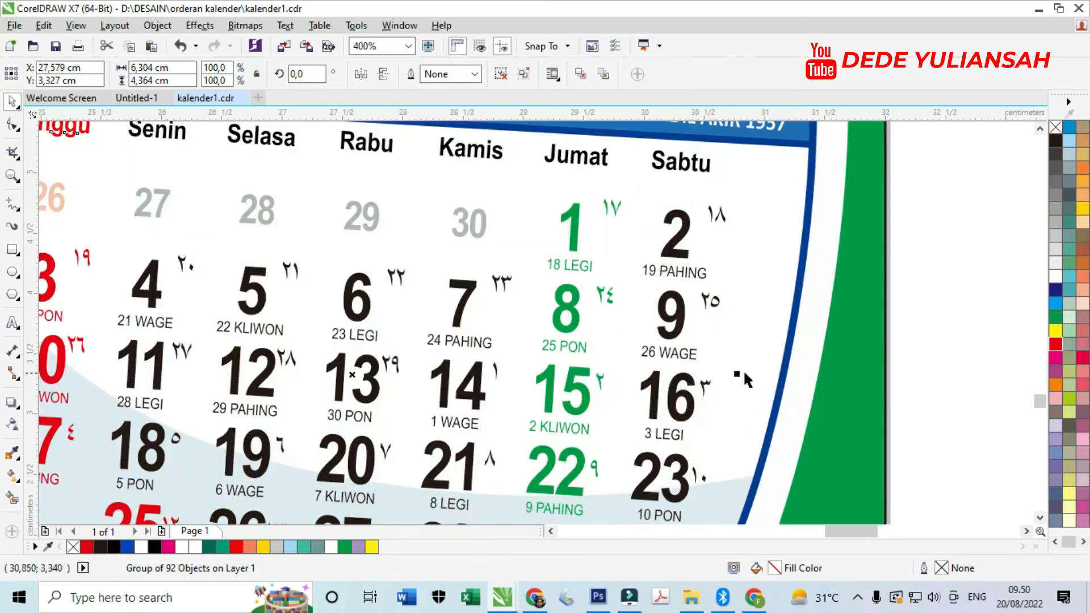
scroll(693, 284, down, 2)
scroll(701, 365, up, 2)
scroll(718, 358, down, 2)
scroll(717, 363, up, 2)
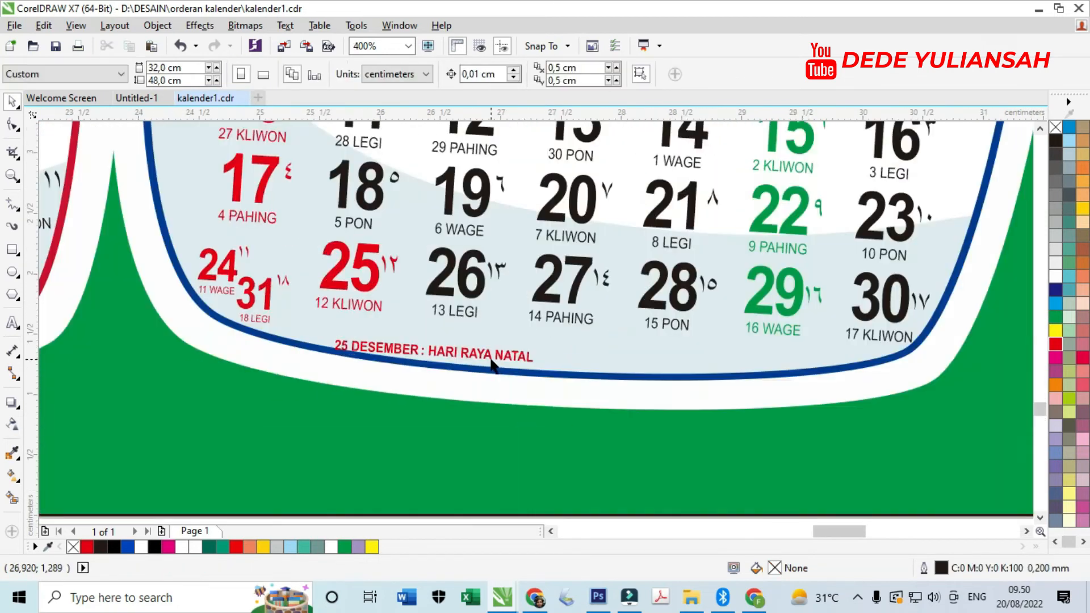
- Move the "25 DESEMBER : HARI RAYA NATAL" note about 0.9 cm to the right beneath December's dates
ctrl+click(533, 346)
click(543, 345)
scroll(544, 345, up, 2)
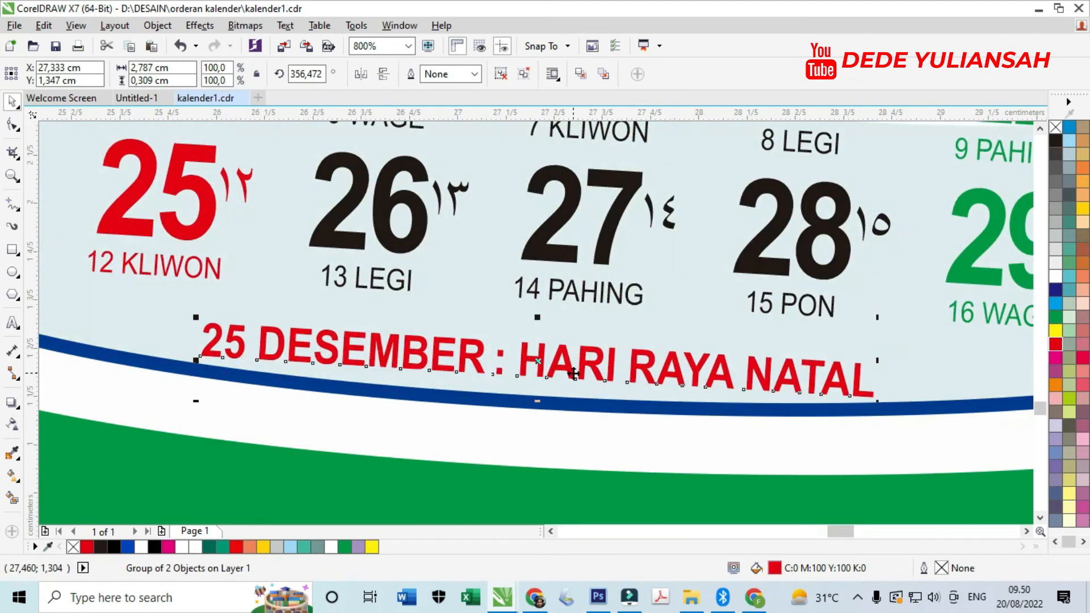
- Reduce the font size of December's paired 24 and 31 date numbers
scroll(526, 338, down, 4)
click(450, 366)
scroll(441, 367, up, 4)
click(441, 365)
ctrl+click(441, 365)
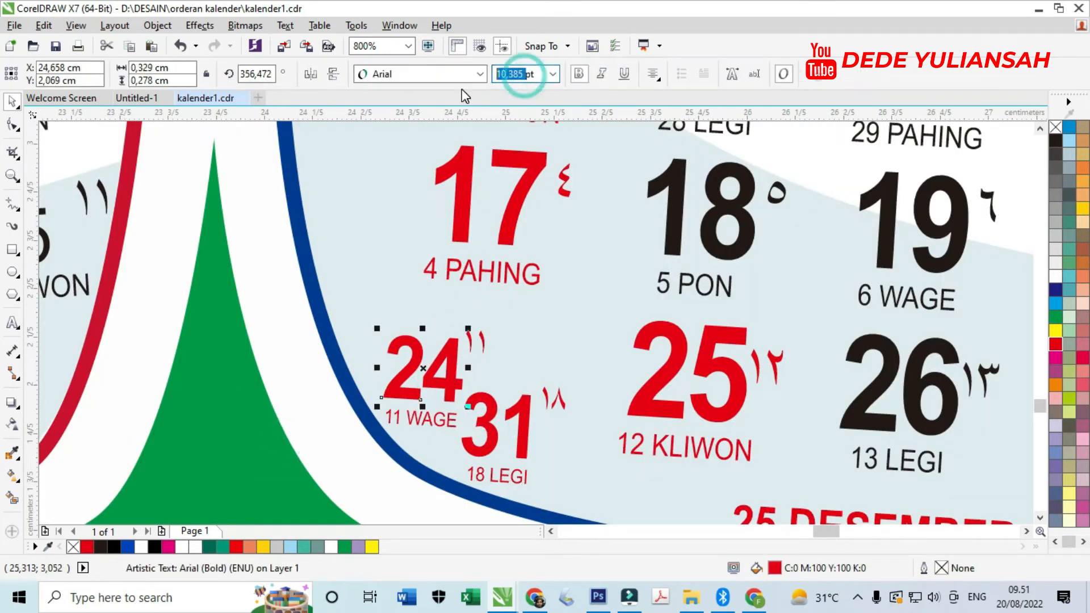
click(494, 426)
click(523, 74)
- Set December's Minggu number column to Arial 9 pt without bold and increase its line spacing to match the pasaran labels
scroll(494, 341, down, 4)
scroll(494, 329, up, 2)
click(488, 250)
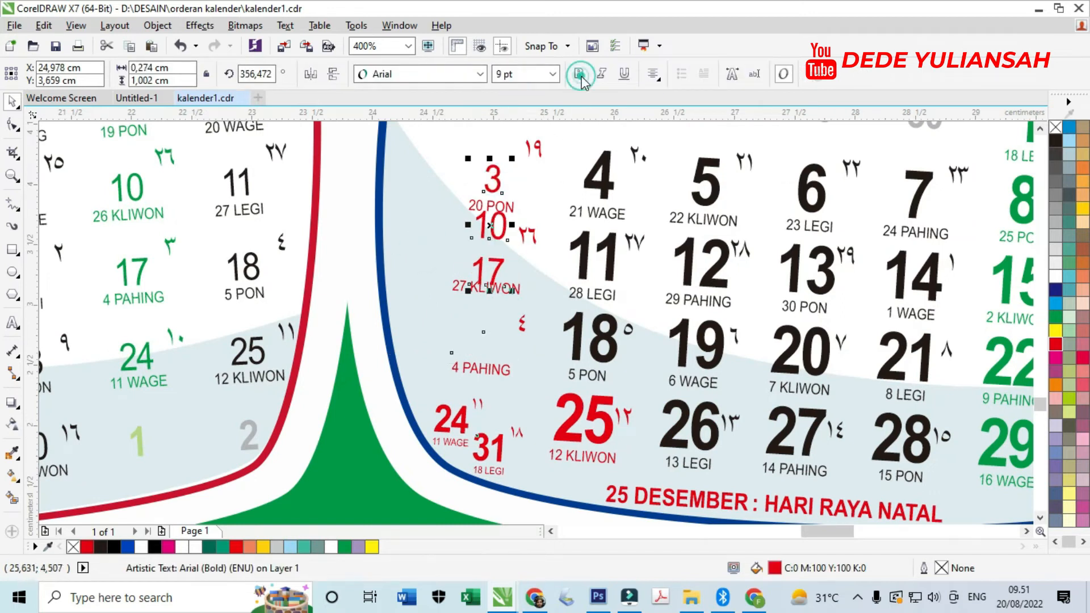
key(F10)
key(space)
- Set December's Senin to Sabtu number columns to Arial 9 pt without bold
click(594, 258)
click(481, 74)
click(440, 77)
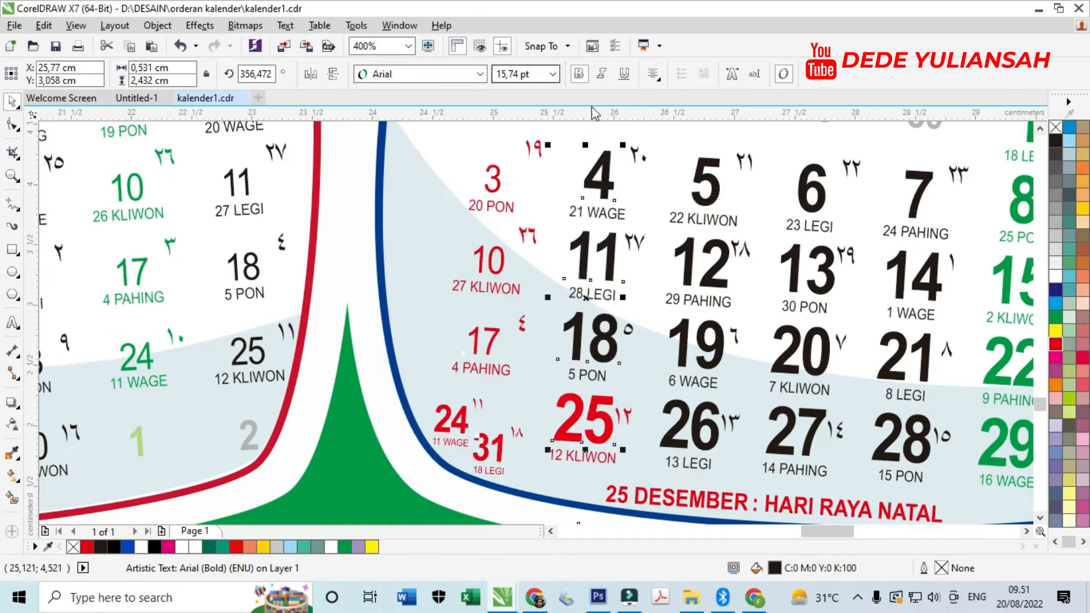
key(Return)
scroll(437, 194, right, 3)
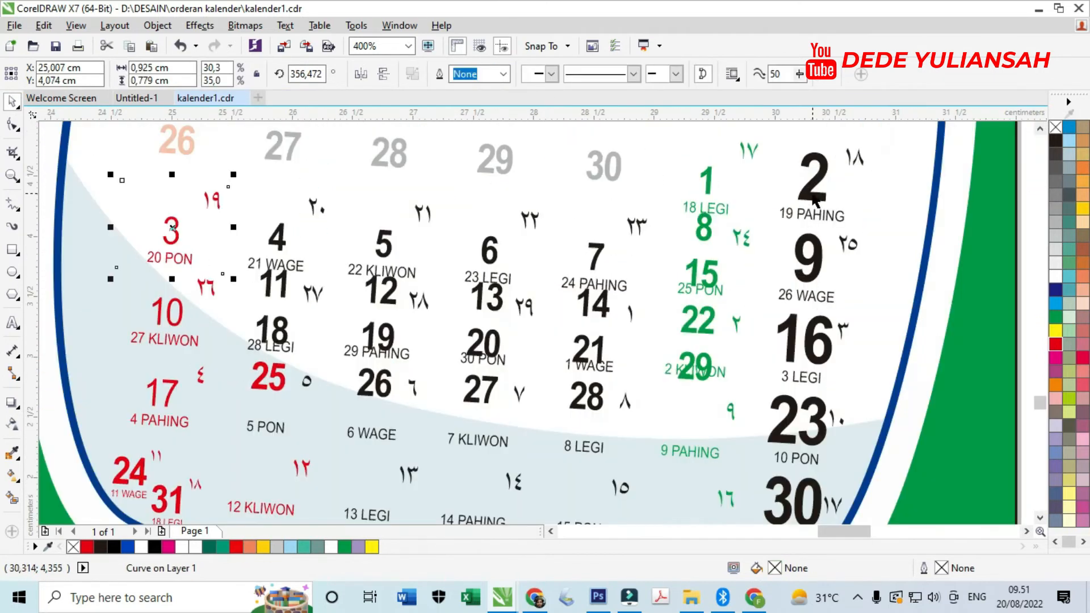
scroll(592, 168, down, 4)
scroll(511, 255, up, 4)
click(440, 295)
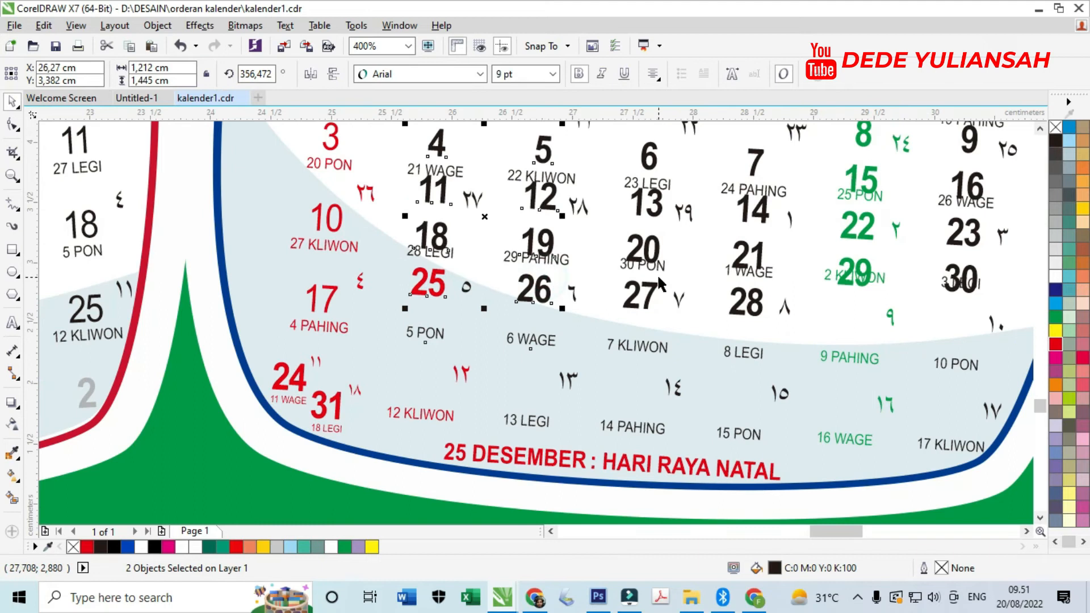
- Increase the line spacing of December's Senin to Sabtu number columns so each date sits above its pasaran label
click(12, 124)
click(430, 329)
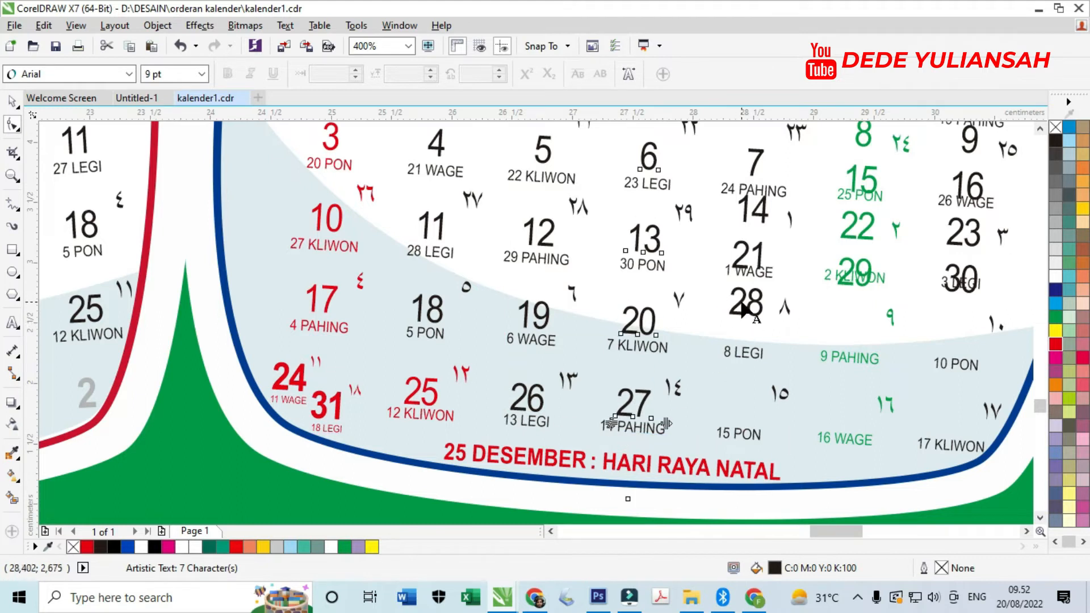
scroll(590, 291, right, 2)
click(718, 286)
drag(705, 294, 697, 436)
click(833, 292)
click(846, 236)
click(810, 302)
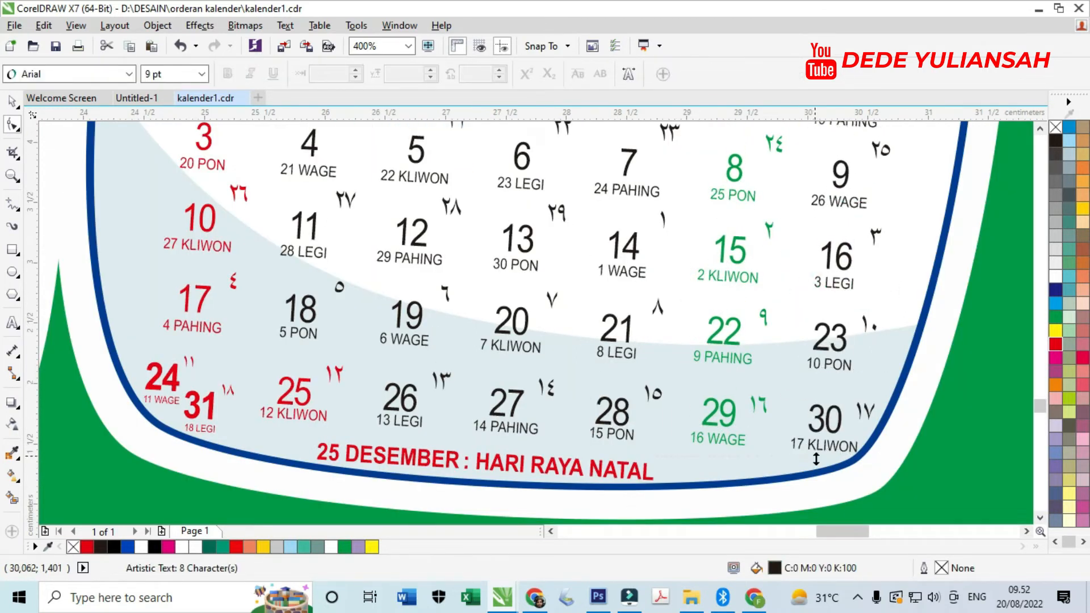
scroll(718, 335, down, 3)
key(space)
key(Escape)
- Select December's seven weekday headings from Minggu to Sabtu
scroll(750, 279, up, 1)
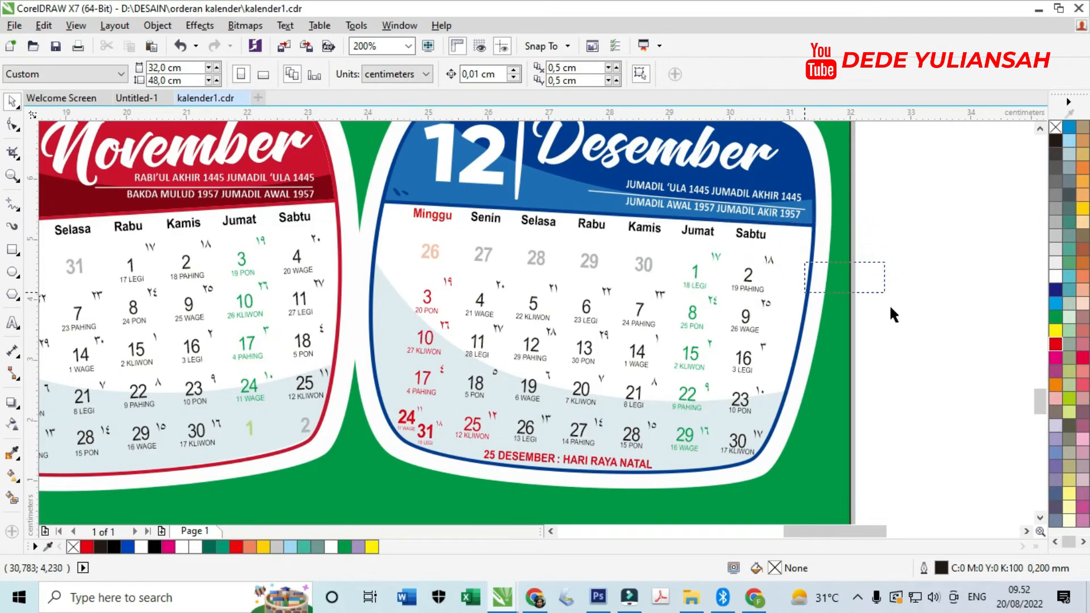
scroll(512, 218, up, 1)
click(353, 211)
shift+click(452, 219)
shift+click(568, 226)
shift+click(673, 233)
shift+click(778, 252)
scroll(878, 249, up, 1)
shift+click(802, 246)
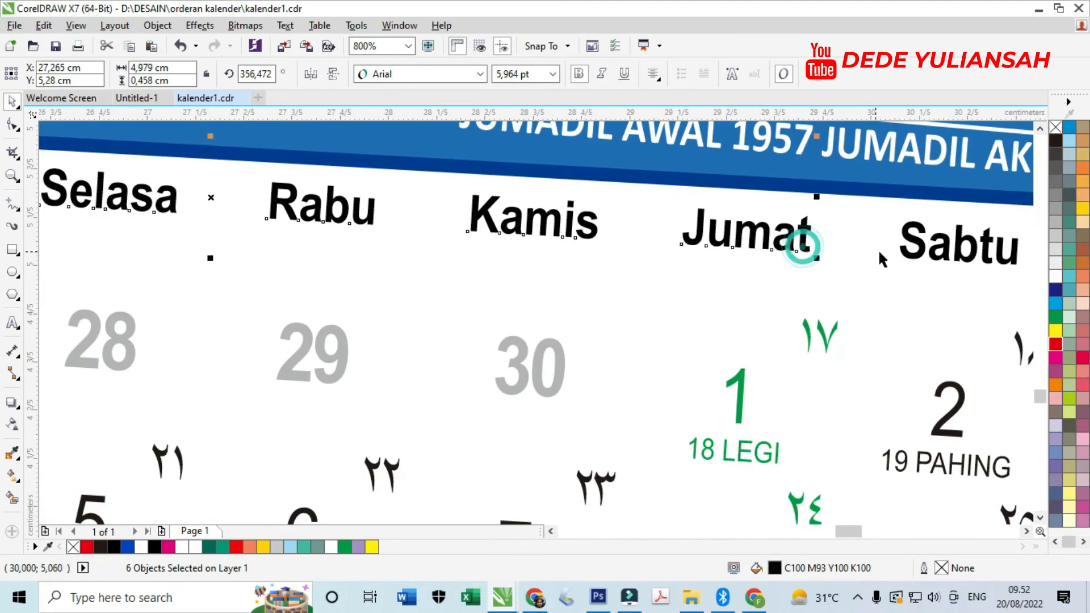
shift+click(922, 250)
scroll(889, 259, down, 2)
key(Escape)
- Select December's full date block with its headings and holiday note and resize it to about 6.41 × 4.35 cm
scroll(905, 384, up, 1)
scroll(895, 361, down, 2)
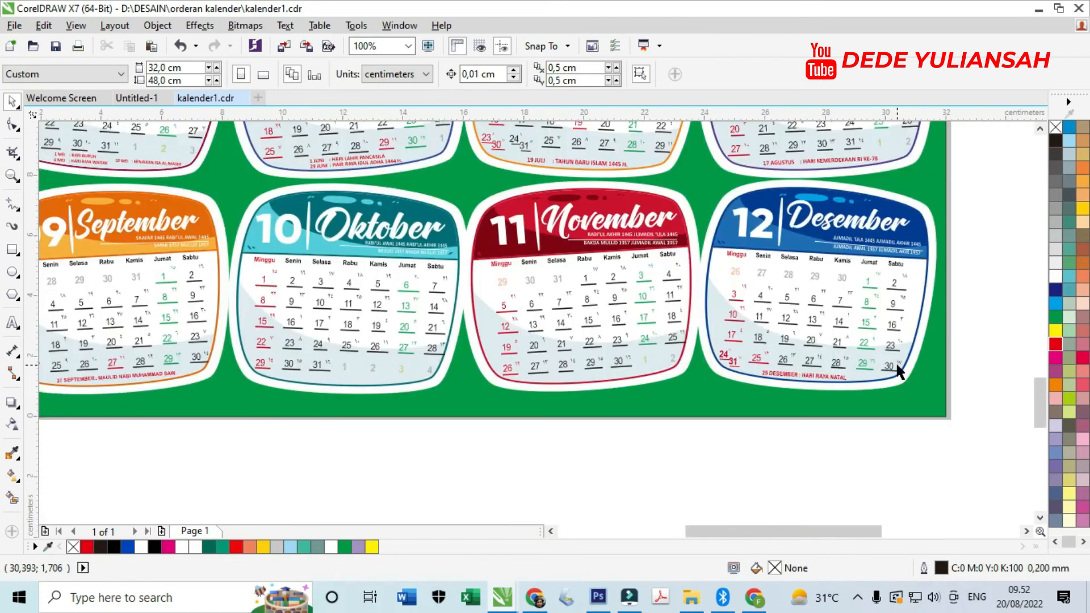
drag(934, 414, 678, 245)
scroll(878, 317, up, 1)
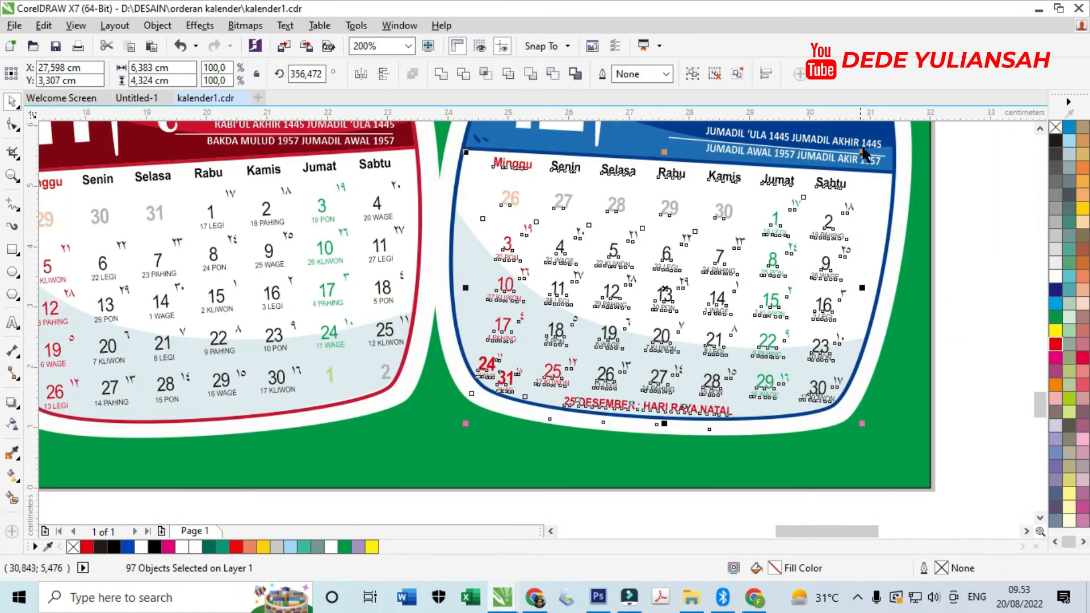
scroll(863, 153, up, 1)
drag(855, 167, 867, 157)
scroll(782, 220, down, 1)
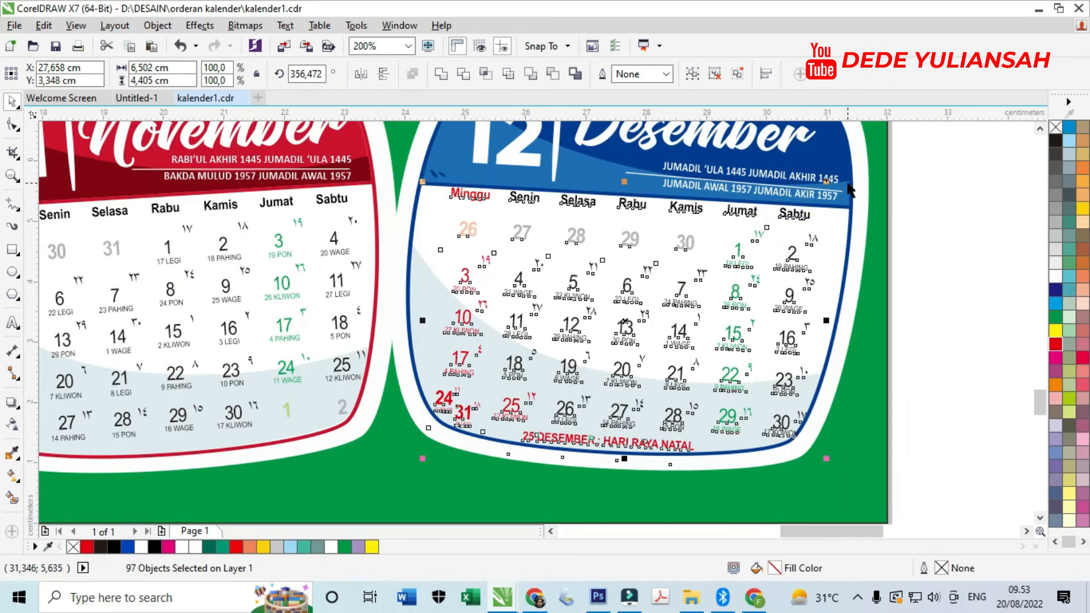
scroll(851, 191, up, 1)
drag(803, 193, 796, 203)
scroll(796, 204, down, 2)
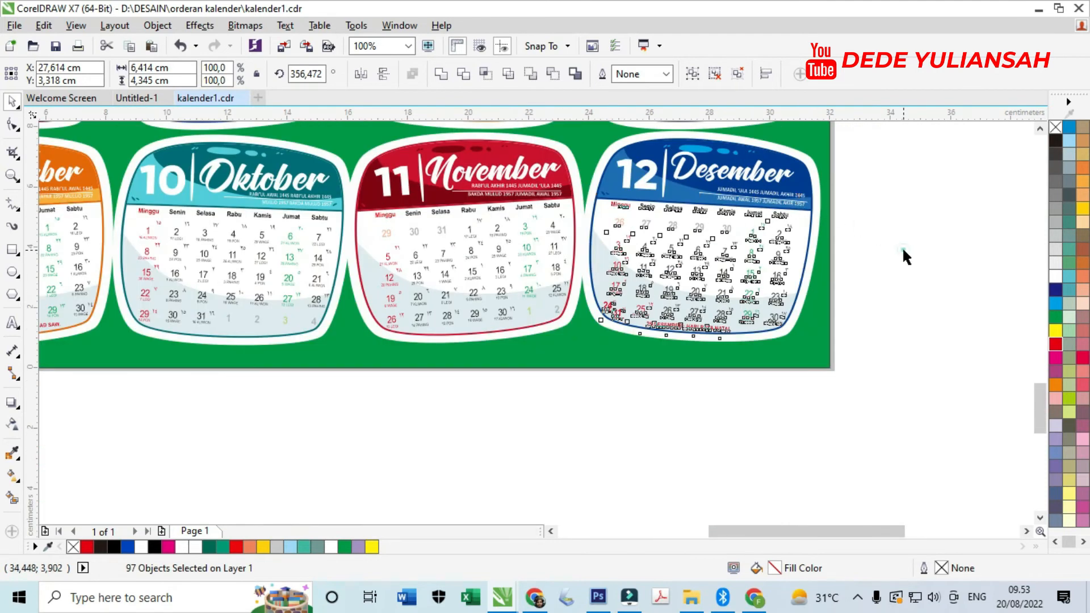
click(902, 246)
- Select the whole December panel with its dates and group all its objects
scroll(736, 208, up, 2)
scroll(737, 208, down, 1)
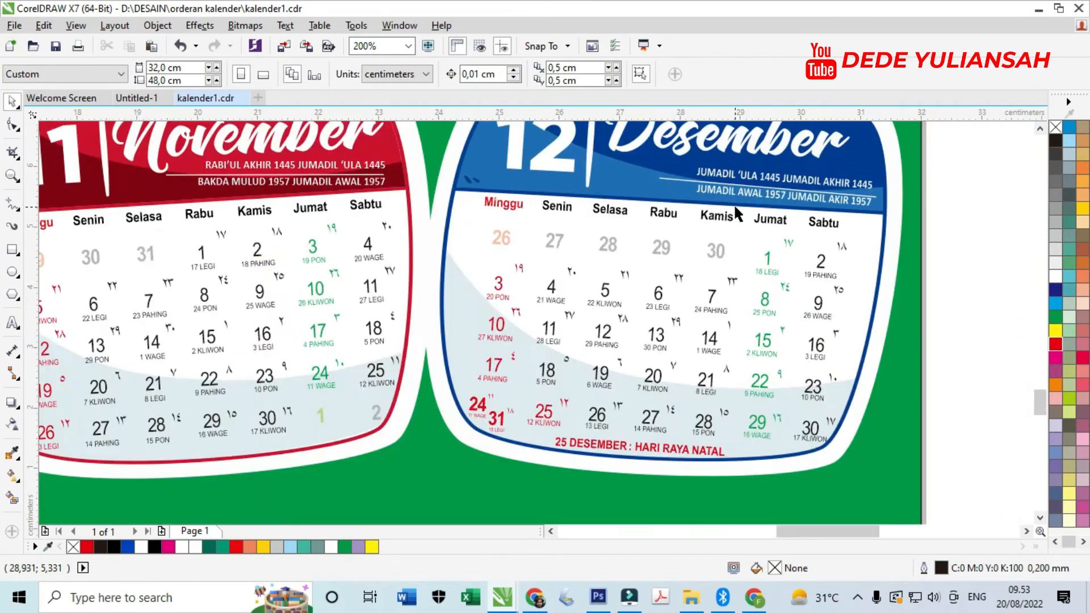
scroll(733, 211, down, 1)
scroll(815, 292, down, 1)
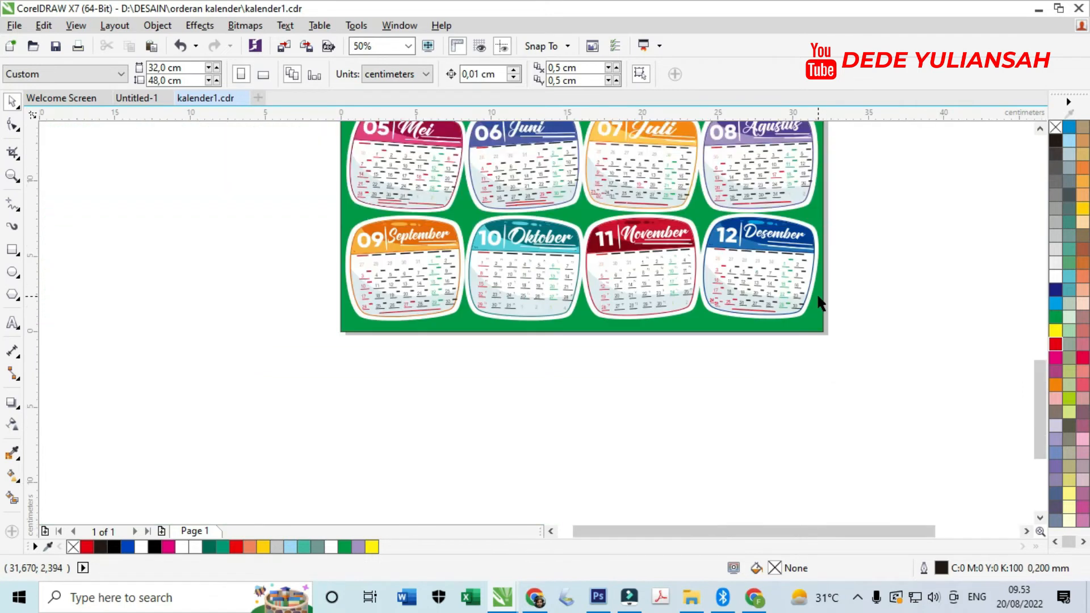
drag(696, 212, 697, 212)
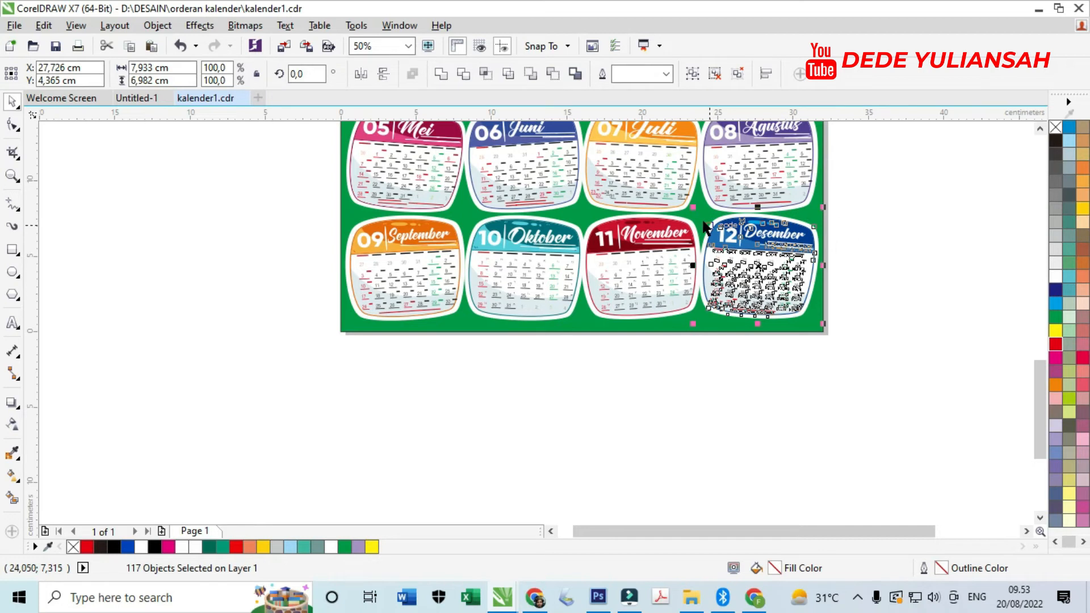
drag(814, 255, 811, 254)
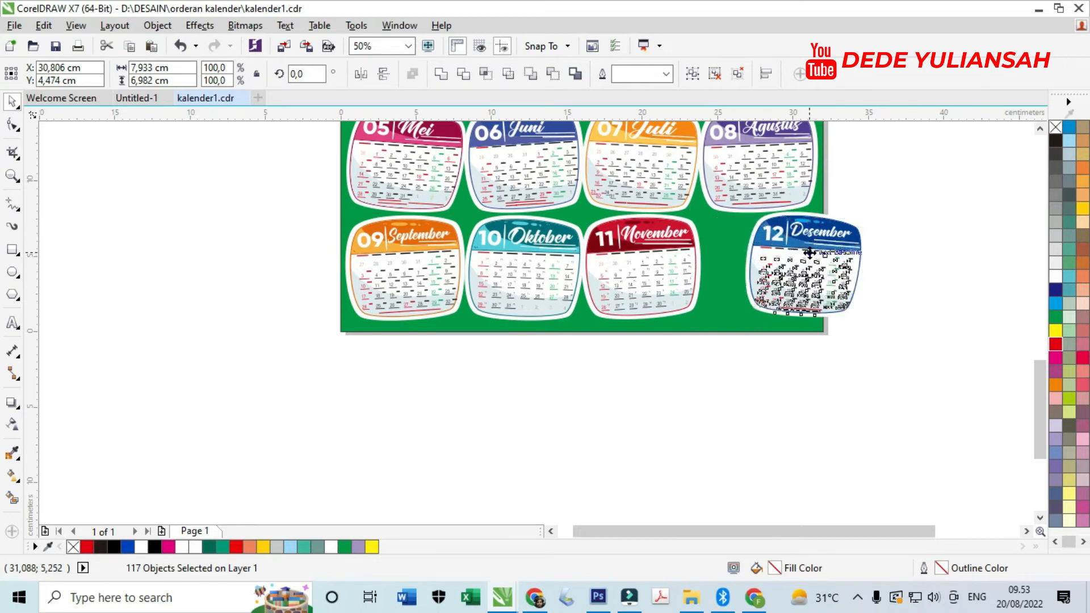
key(ctrl+z)
key(ctrl+g)
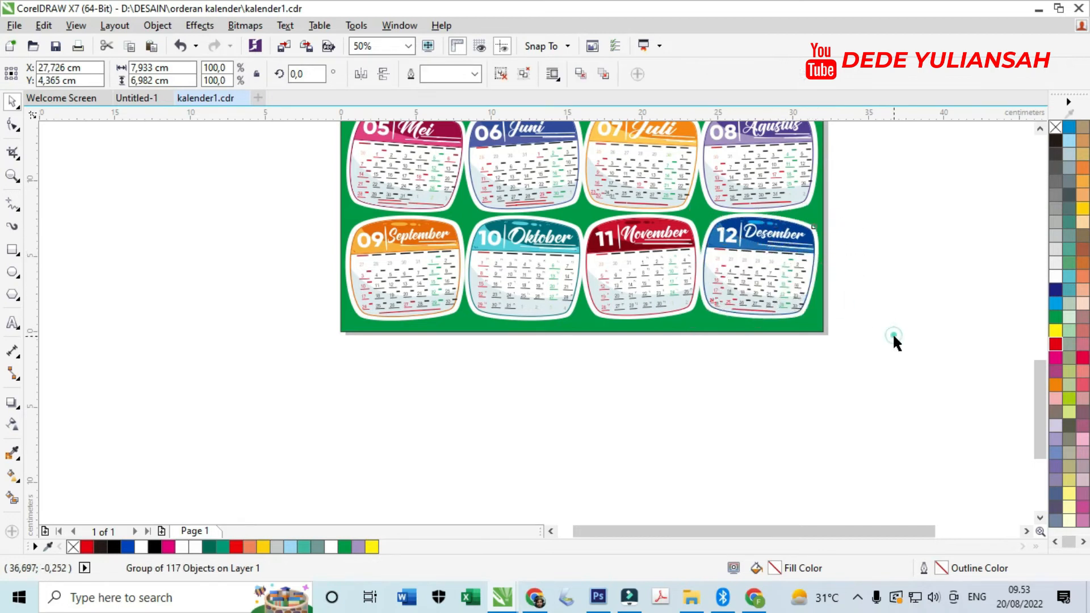
click(894, 338)
- Replace the title text above the month panels with two lines reading "SUDAH SELESAI" and "TINGGAL PROSES CEK...."
scroll(540, 398, down, 1)
scroll(494, 148, up, 2)
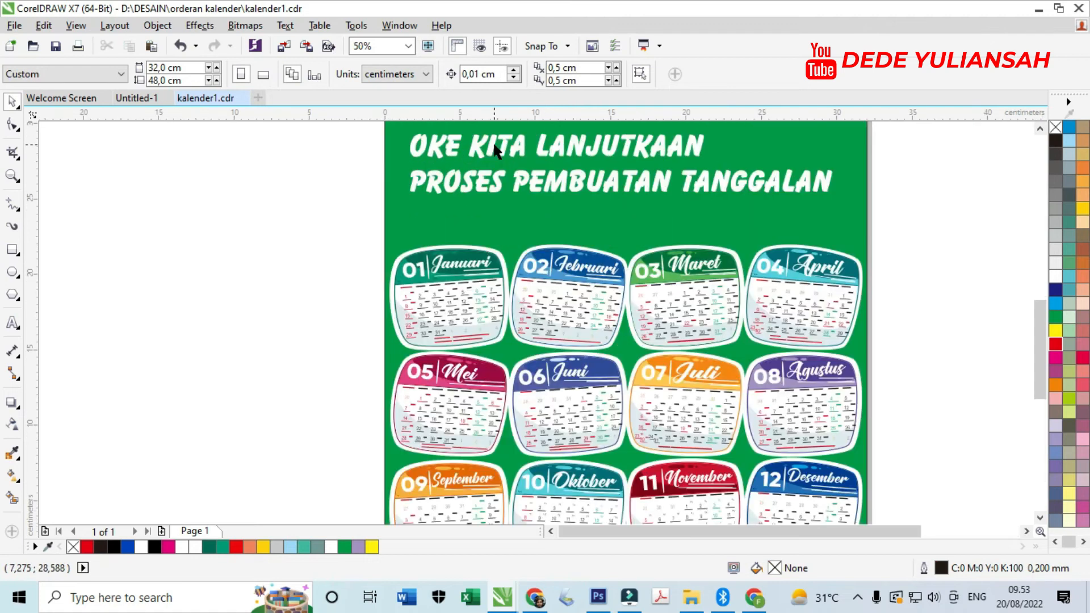
click(489, 142)
double_click(490, 143)
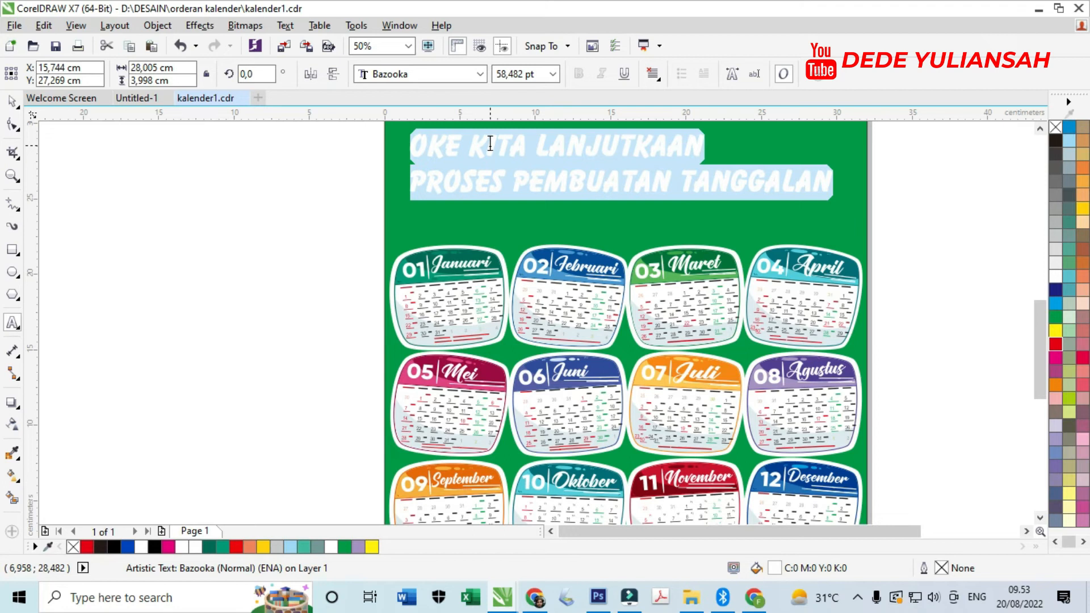
text(SUDAH SELESAI )
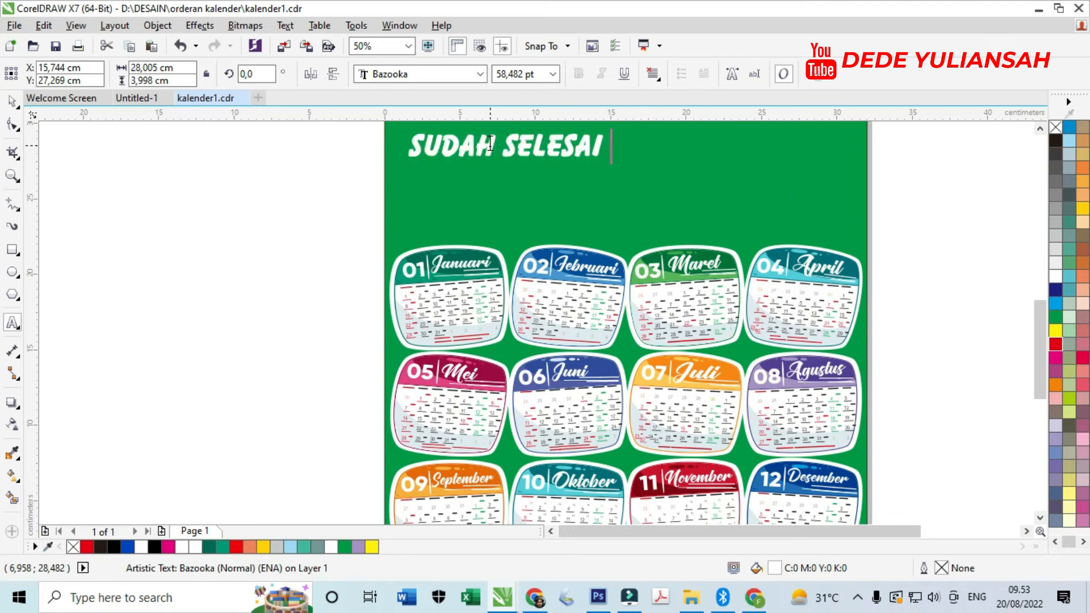
text(TING)
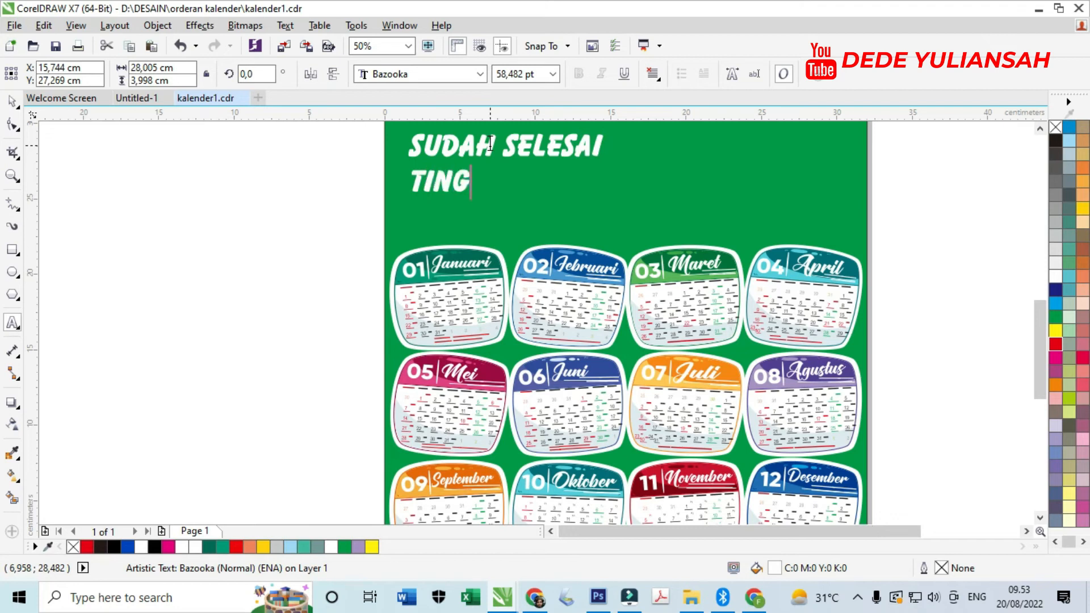
text(GAL PROSES)
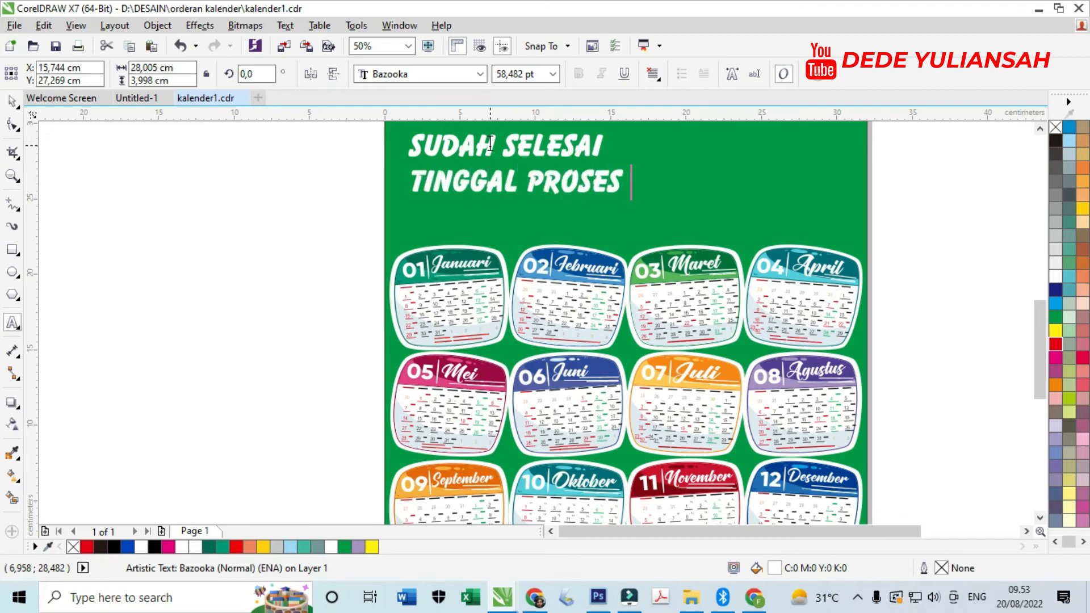
text( CEK....)
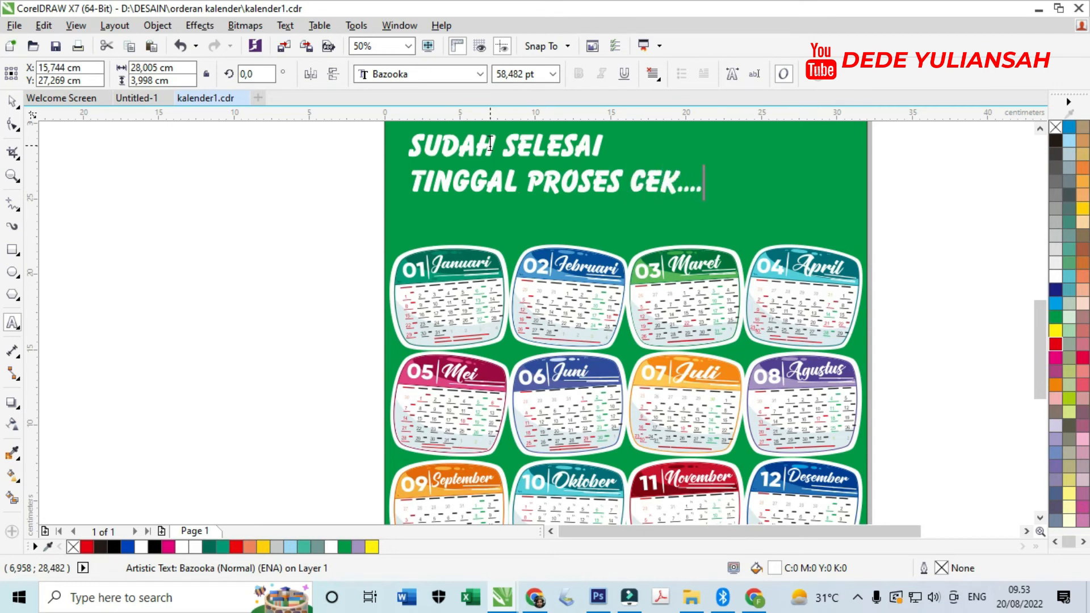
key(Return)
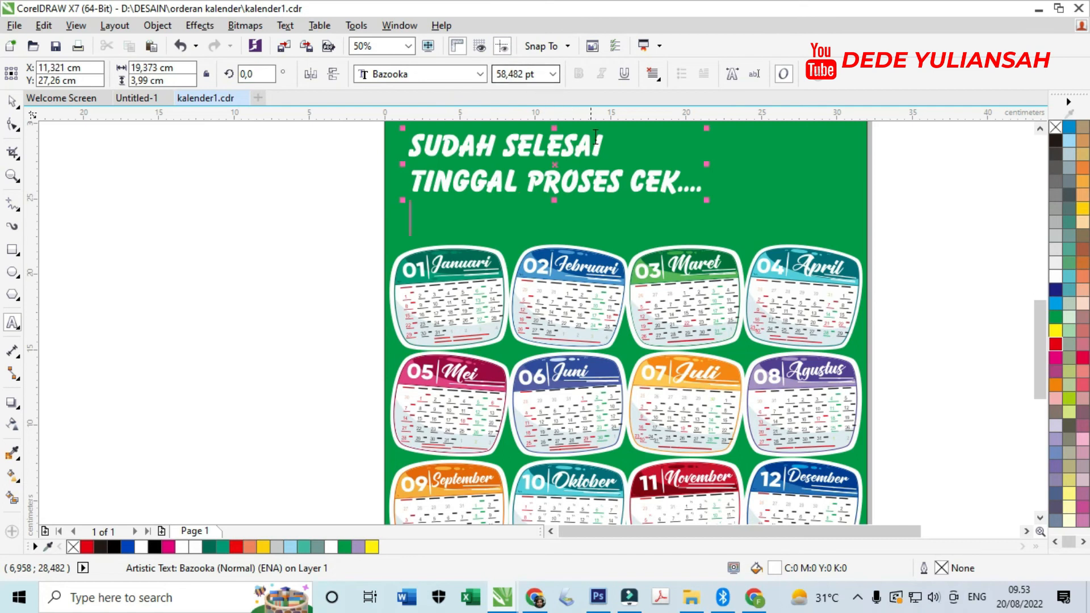
scroll(611, 307, down, 2)
key(ctrl+space)
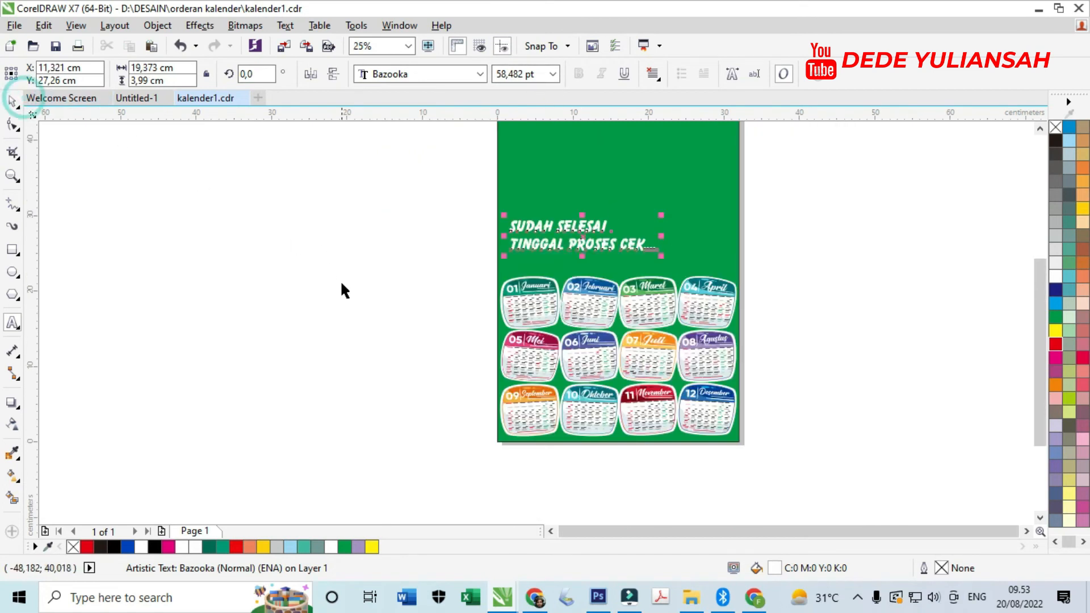
click(340, 284)
- Delete the two-line title text above the January to April panels and save the calendar file
scroll(645, 405, up, 2)
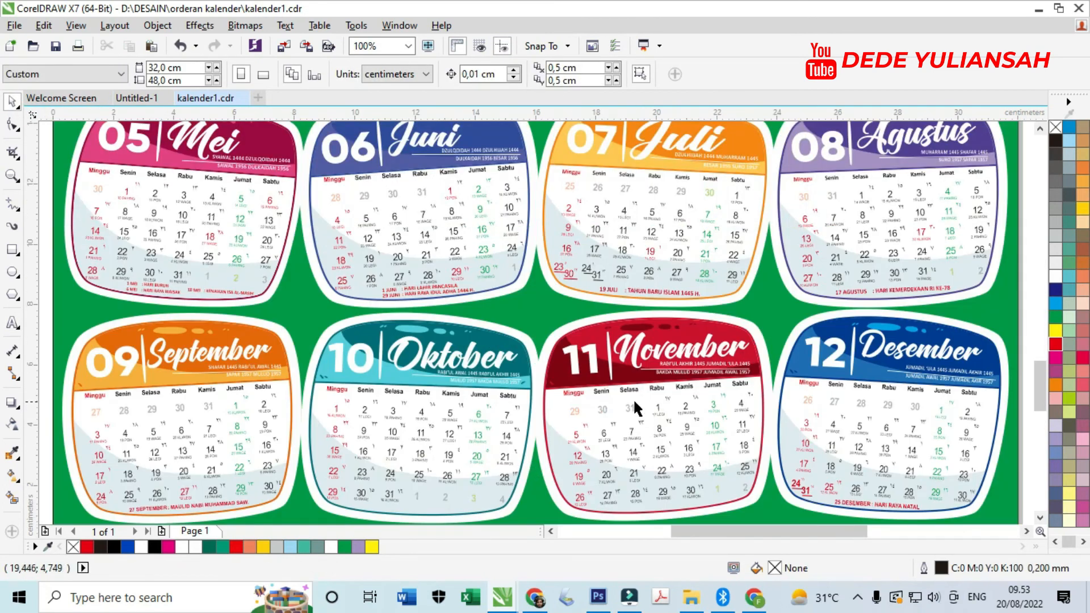
scroll(496, 465, up, 2)
scroll(482, 408, down, 3)
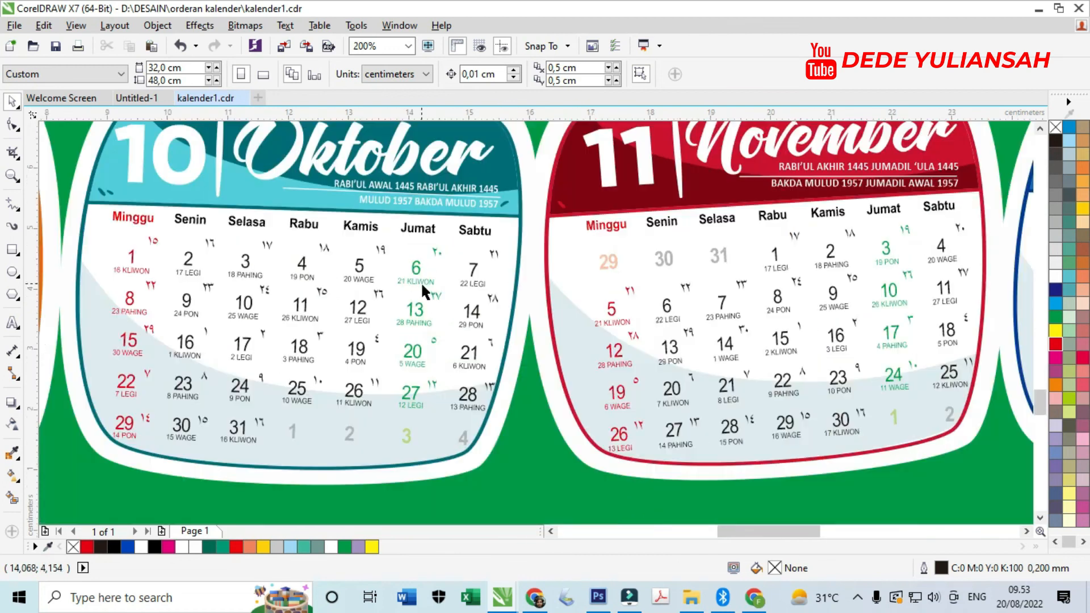
scroll(483, 329, down, 1)
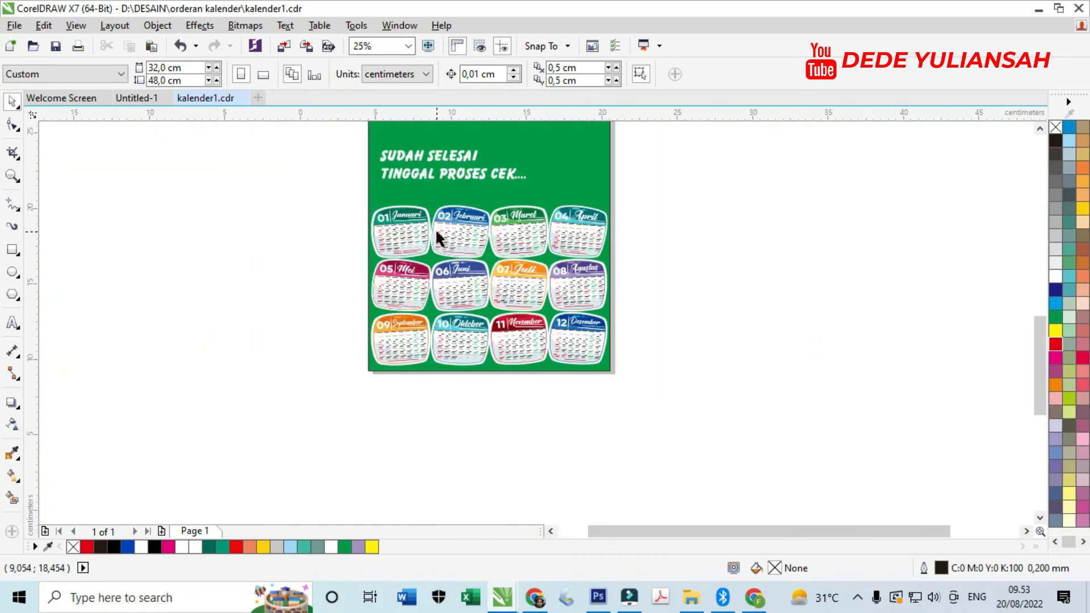
scroll(438, 233, up, 2)
scroll(454, 257, down, 2)
drag(341, 166, 572, 234)
key(Delete)
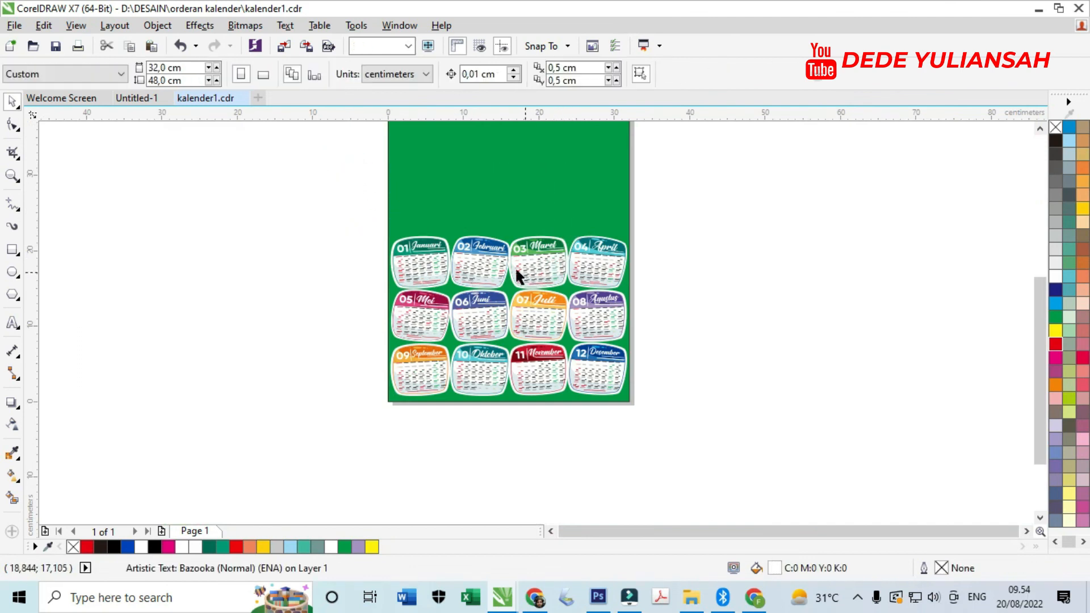
click(56, 46)
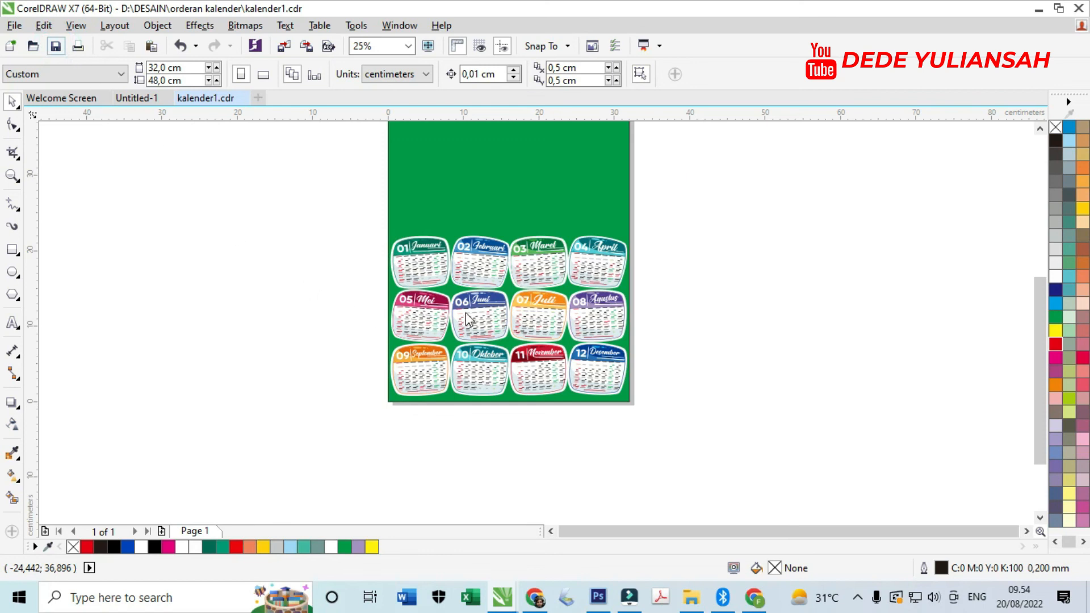
- Select the grouped January panel
scroll(465, 305, up, 2)
click(338, 262)
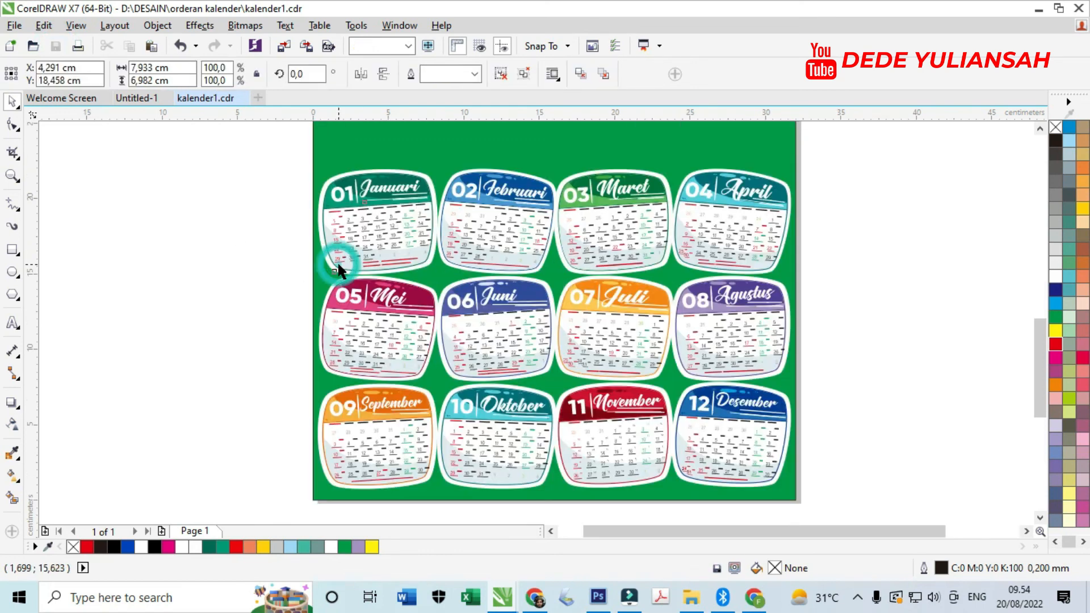